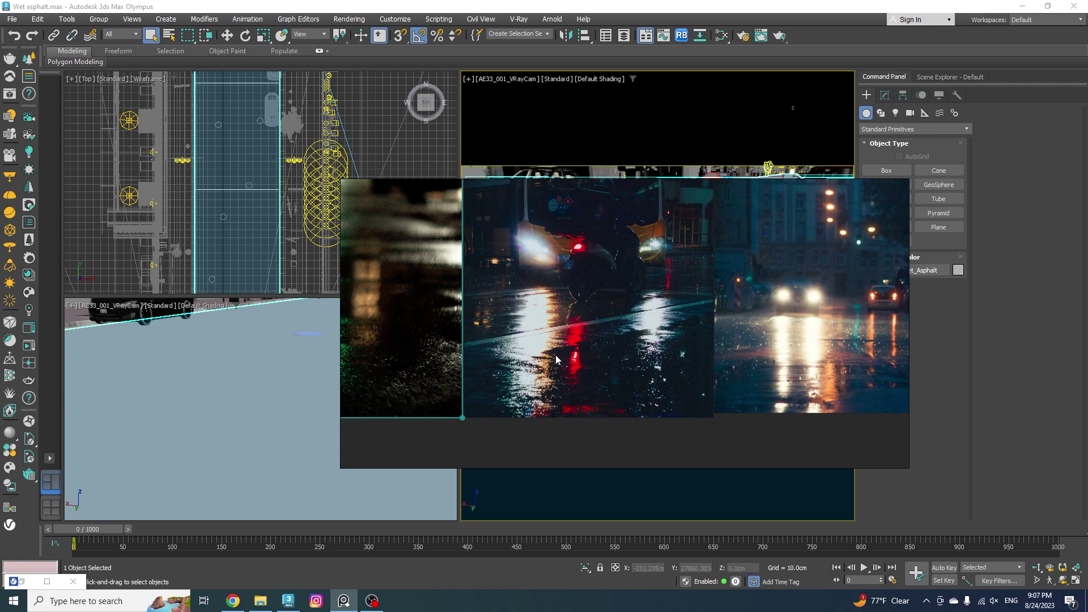
Step: Create a new VRayMtl material in the Slate Material Editor's View2 graph
{"action": "left_click", "coordinate": [720, 36]}
{"action": "right_click", "coordinate": [634, 260]}
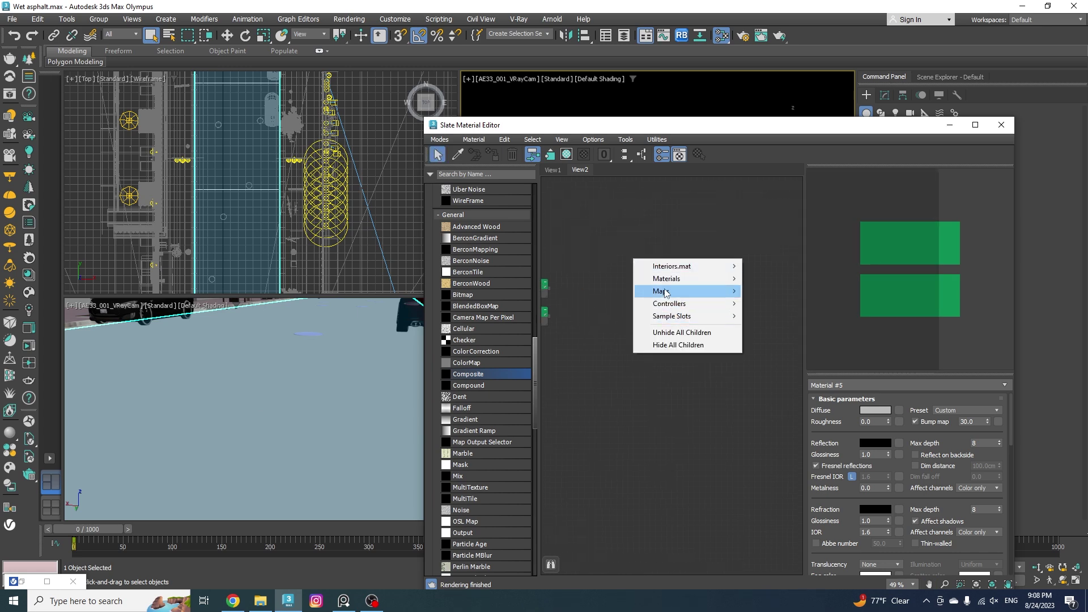
{"action": "mouse_move", "coordinate": [666, 279]}
{"action": "mouse_move", "coordinate": [788, 317]}
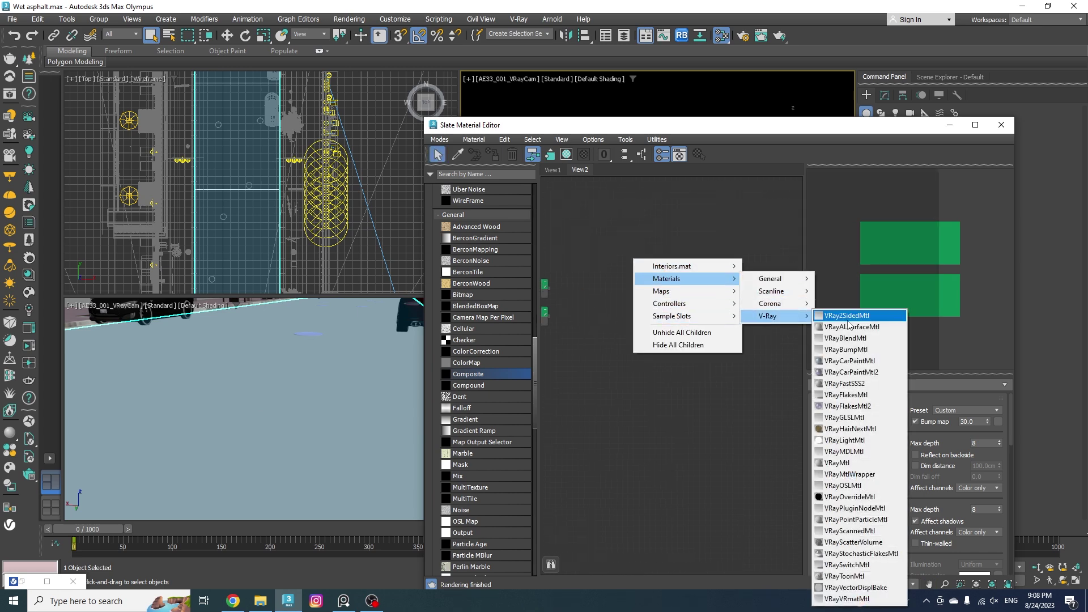
{"action": "left_click", "coordinate": [844, 463]}
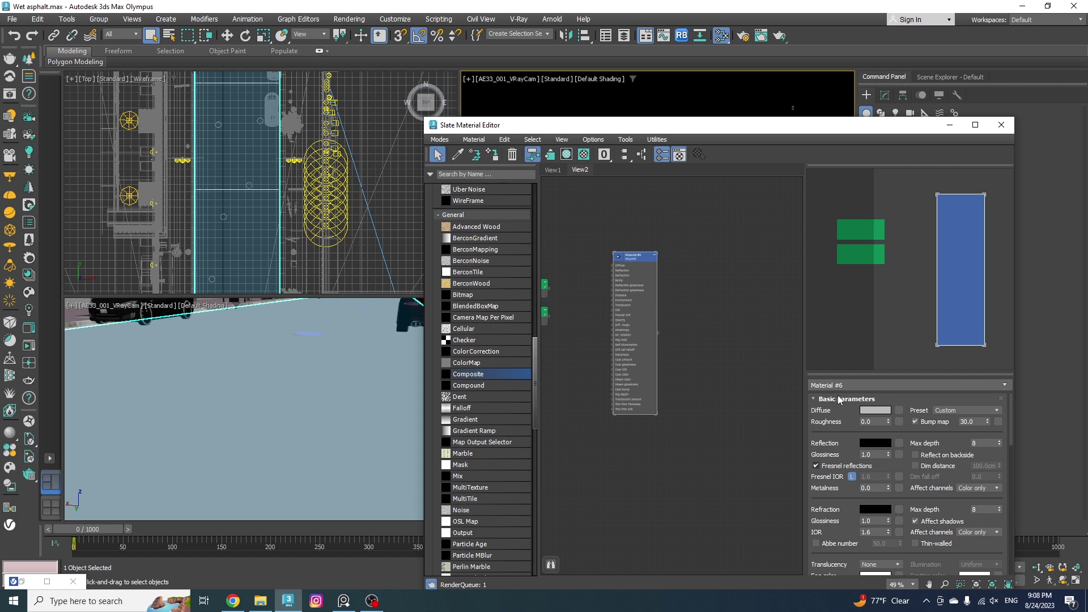
Step: Restore the V-Ray Frame Buffer, shrink its image to about 698 x 462 pixels, and arrange it beside the Slate Material Editor
{"action": "left_click", "coordinate": [328, 380]}
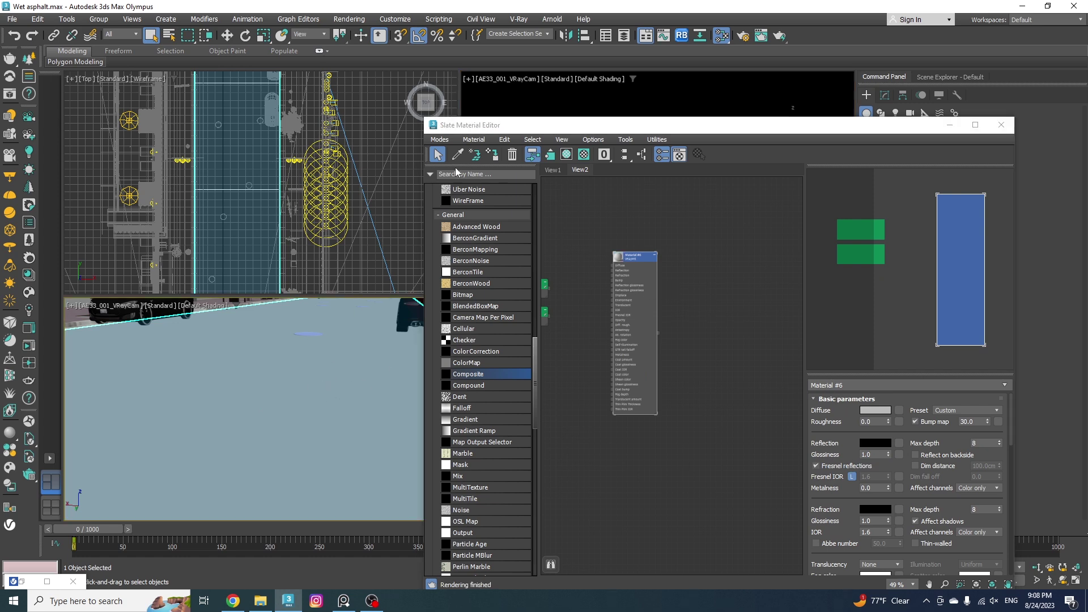
{"action": "left_click", "coordinate": [30, 581]}
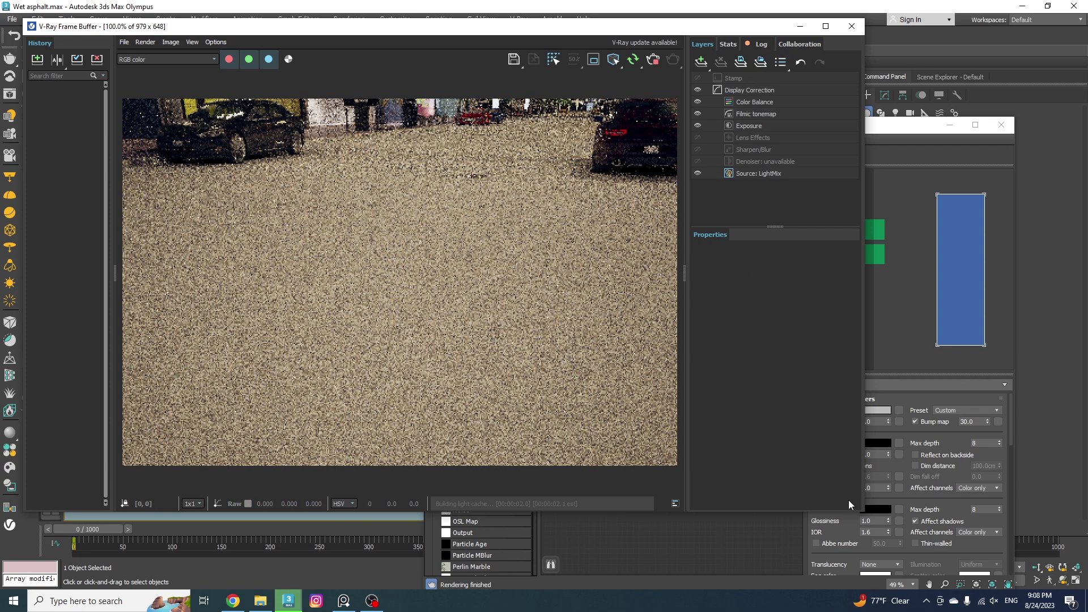
{"action": "left_click_drag", "start_coordinate": [864, 511], "coordinate": [705, 429]}
{"action": "left_click_drag", "start_coordinate": [719, 126], "coordinate": [776, 100]}
{"action": "left_click_drag", "start_coordinate": [484, 92], "coordinate": [568, 85]}
Step: Turn on region rendering and draw a render region over the central part of the asphalt
{"action": "left_click", "coordinate": [434, 59]}
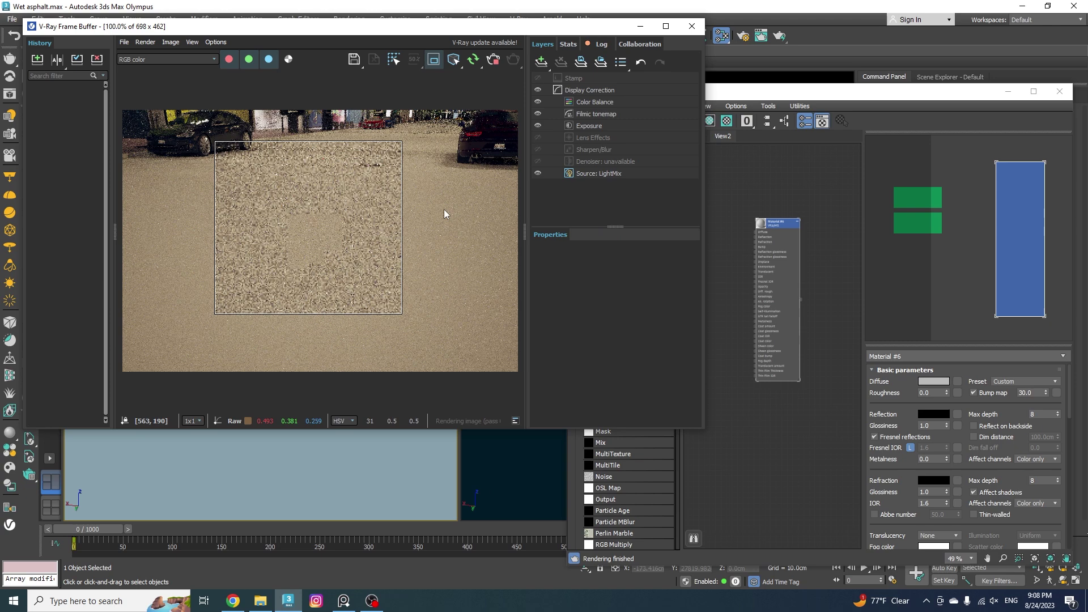
{"action": "left_click_drag", "start_coordinate": [430, 143], "coordinate": [194, 343]}
{"action": "middle_click_drag", "start_coordinate": [746, 223], "coordinate": [799, 238]}
{"action": "key", "text": "alt+Tab"}
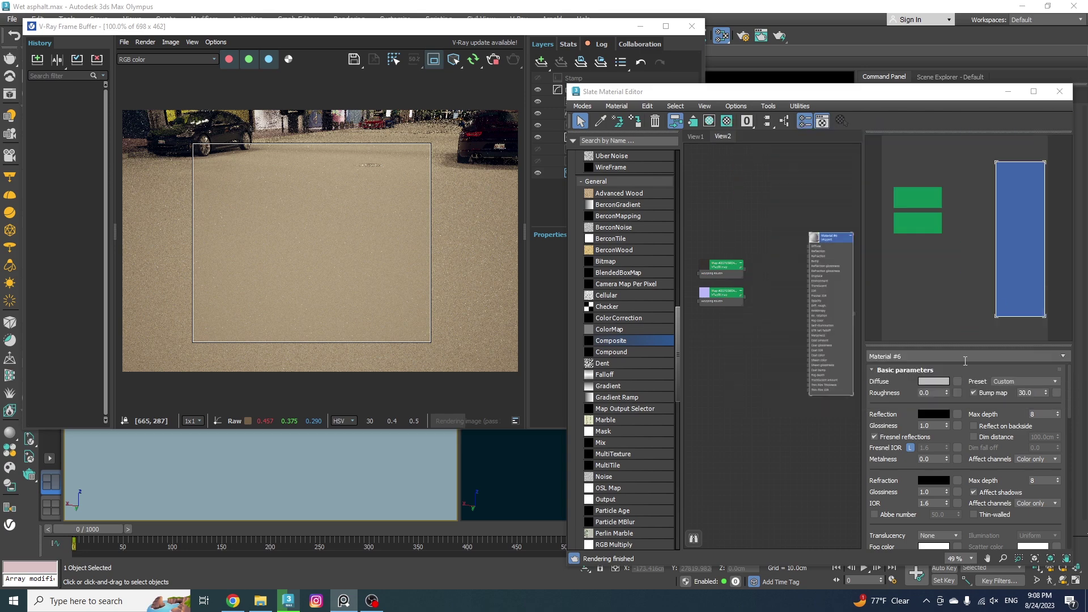
Step: Set the new VRayMtl's diffuse colour to dark grey (242424) and its reflection colour to pure white (FFFFFF)
{"action": "left_click", "coordinate": [933, 384]}
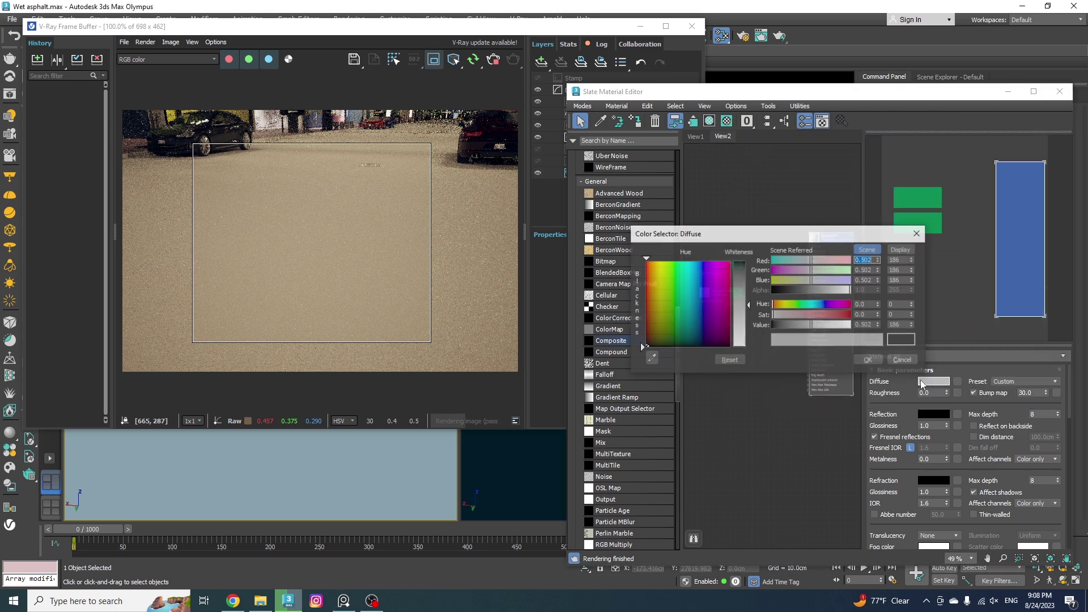
{"action": "left_click", "coordinate": [745, 263]}
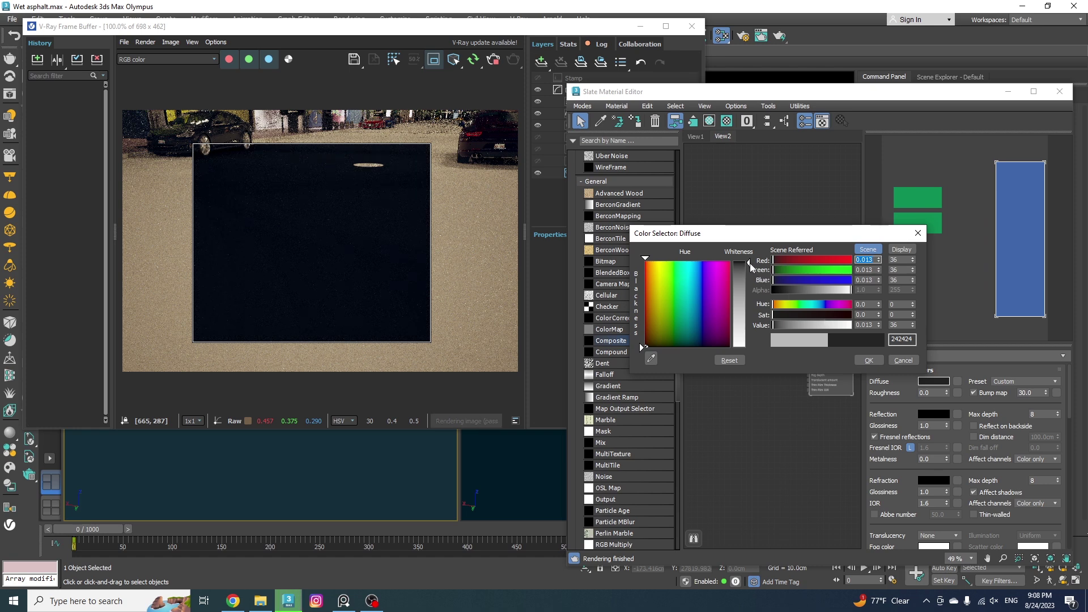
{"action": "left_click", "coordinate": [860, 361]}
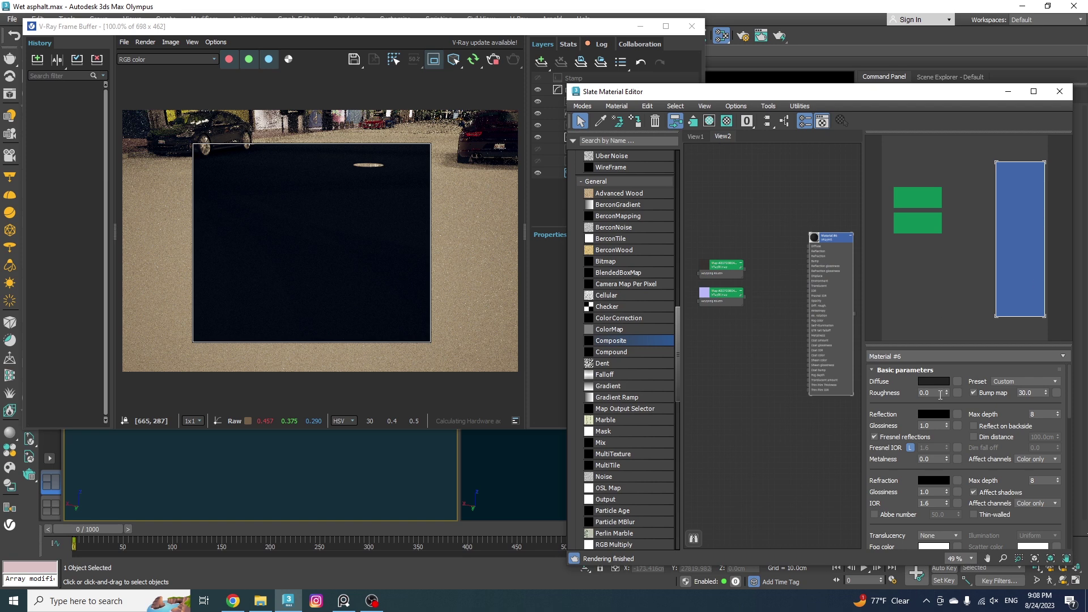
{"action": "left_click", "coordinate": [940, 414]}
{"action": "left_click_drag", "start_coordinate": [754, 318], "coordinate": [754, 377]}
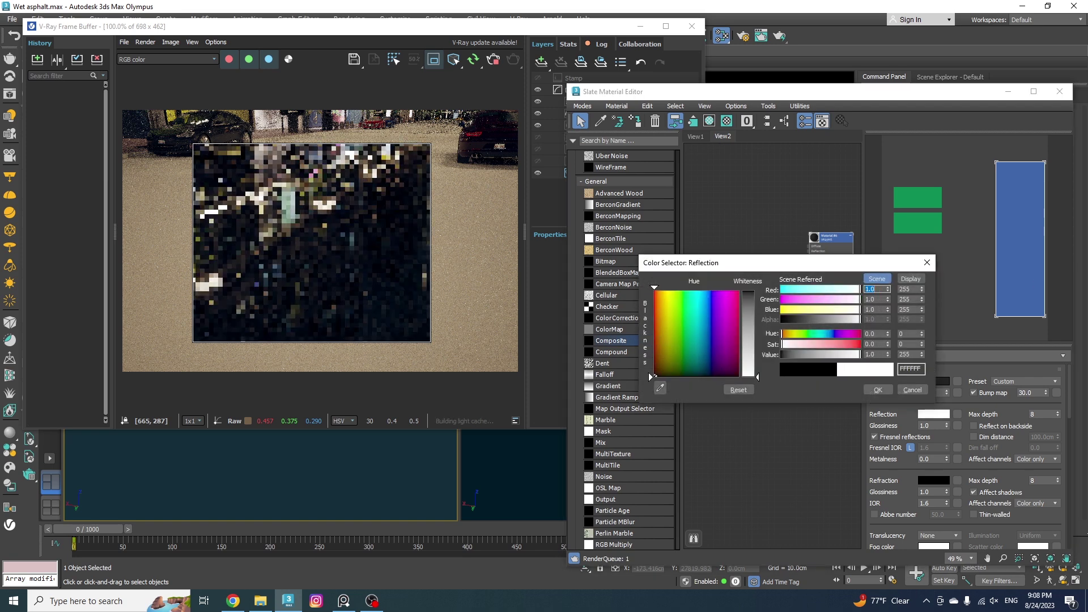
{"action": "left_click", "coordinate": [876, 390]}
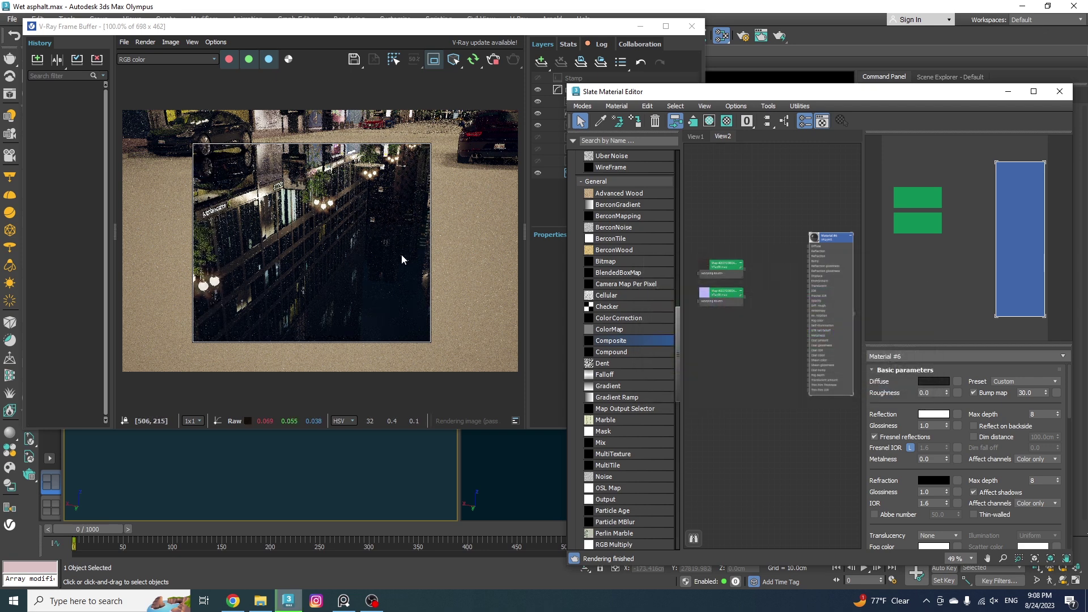
Step: Set the VRayMtl's reflection glossiness to 0.8
{"action": "double_click", "coordinate": [934, 426]}
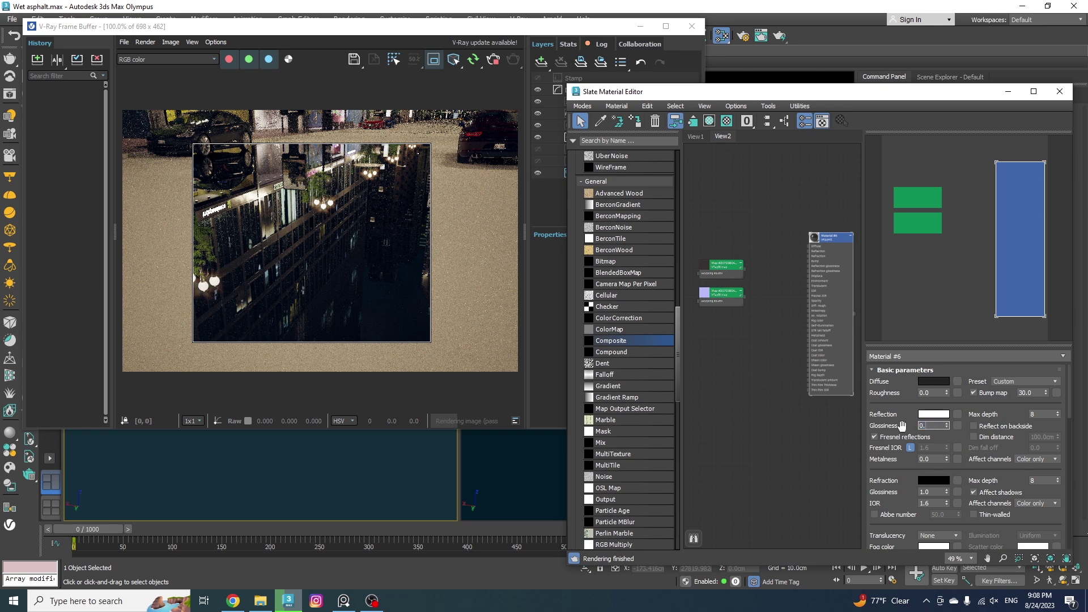
{"action": "type", "text": "8"}
{"action": "key", "text": "Return"}
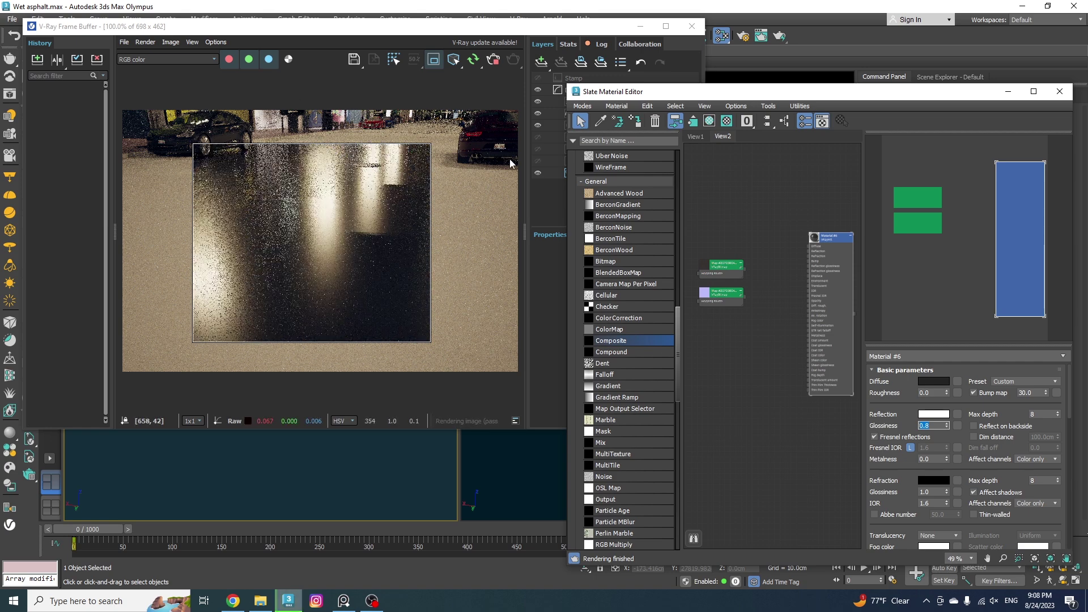
Step: Enlarge the render region to cover nearly the whole street and compare the reflections with the wet-road reference photos
{"action": "mouse_move", "coordinate": [437, 144]}
{"action": "left_click_drag", "start_coordinate": [434, 141], "coordinate": [503, 128]}
{"action": "left_click_drag", "start_coordinate": [192, 343], "coordinate": [117, 375]}
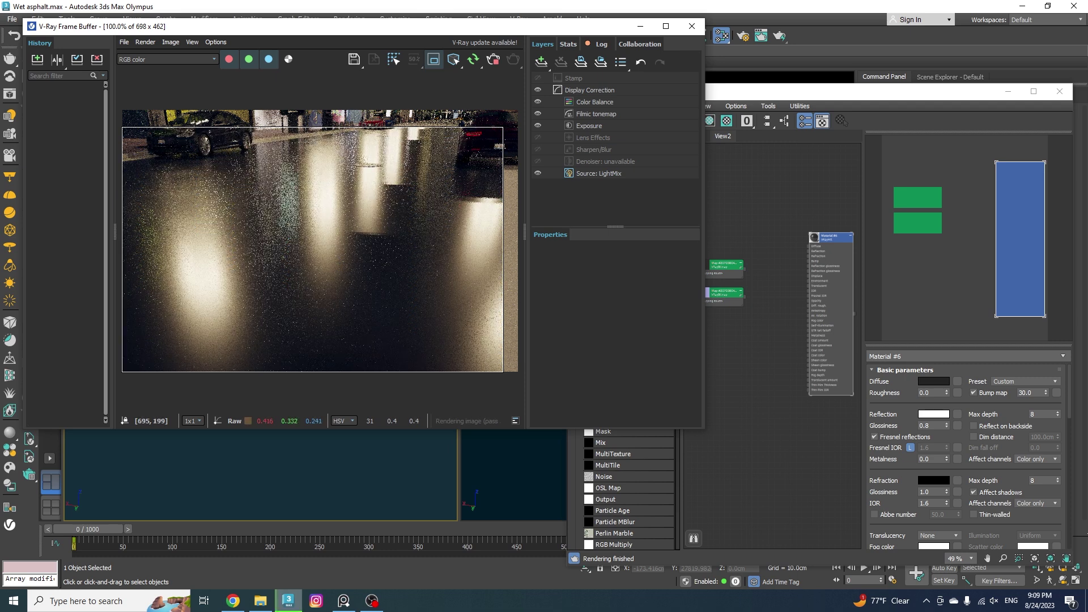
{"action": "key", "text": "alt+Tab"}
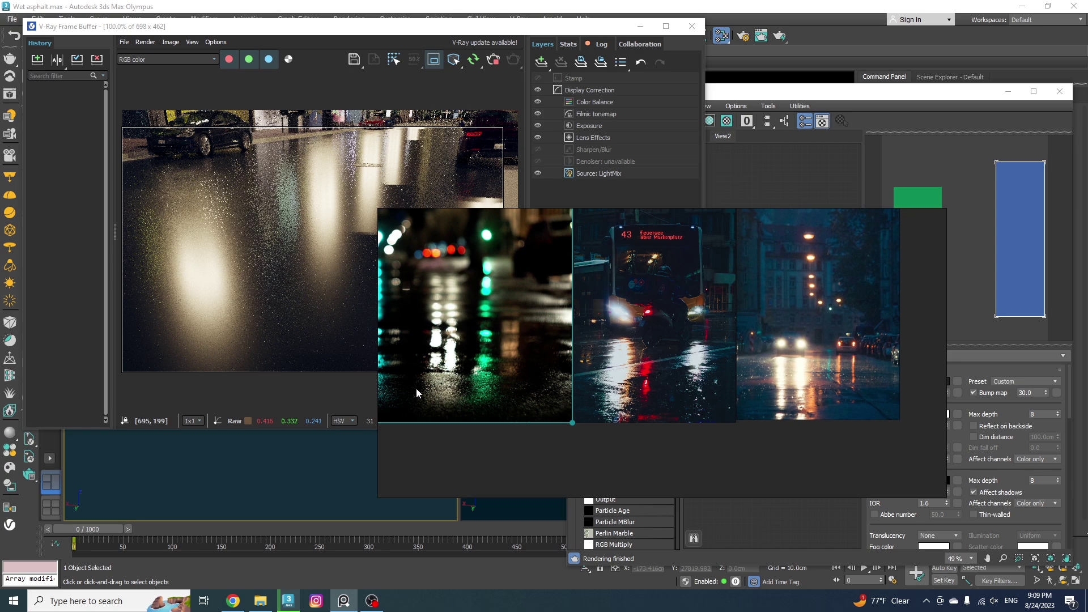
{"action": "left_click", "coordinate": [797, 297]}
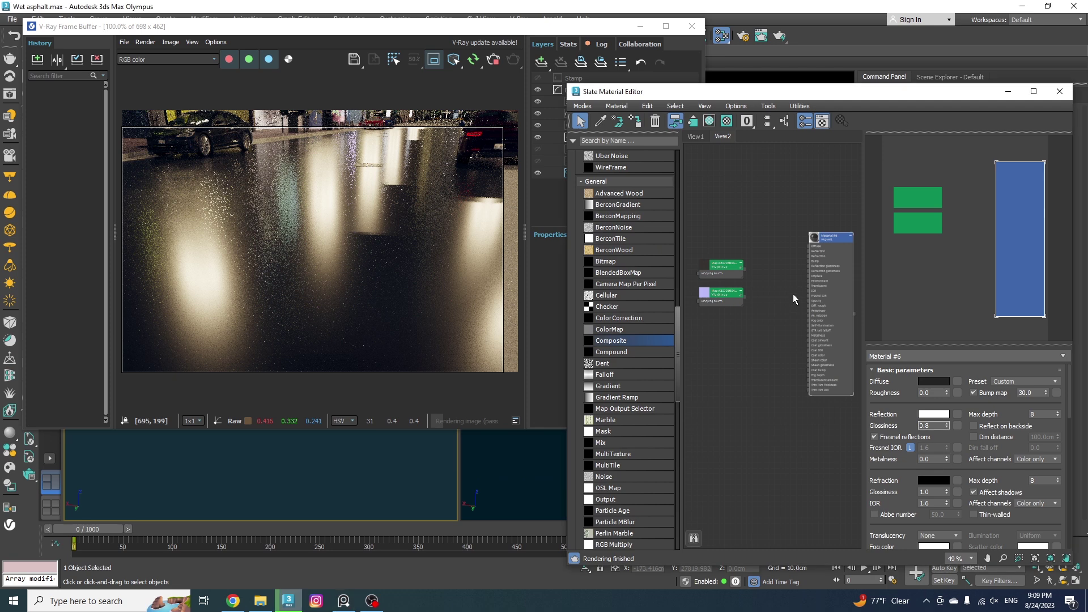
Step: Connect a new Noise map to the material's Reflection glossiness input and arrange the nodes in the graph
{"action": "scroll", "coordinate": [794, 294], "scroll_direction": "up", "scroll_amount": 5}
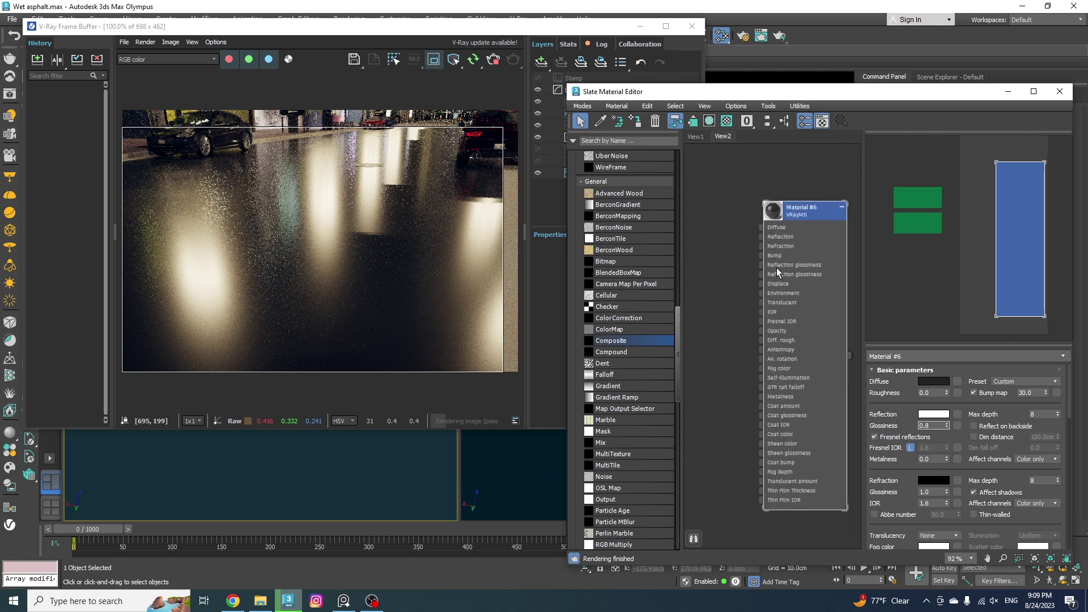
{"action": "left_click_drag", "start_coordinate": [761, 266], "coordinate": [717, 307]}
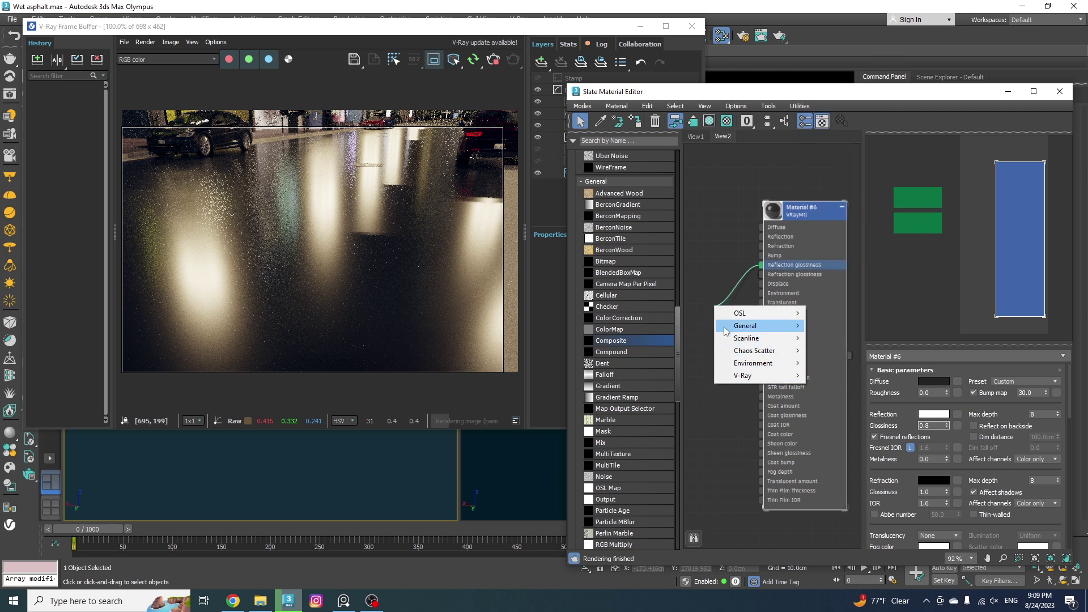
{"action": "mouse_move", "coordinate": [728, 327]}
{"action": "left_click", "coordinate": [824, 366]}
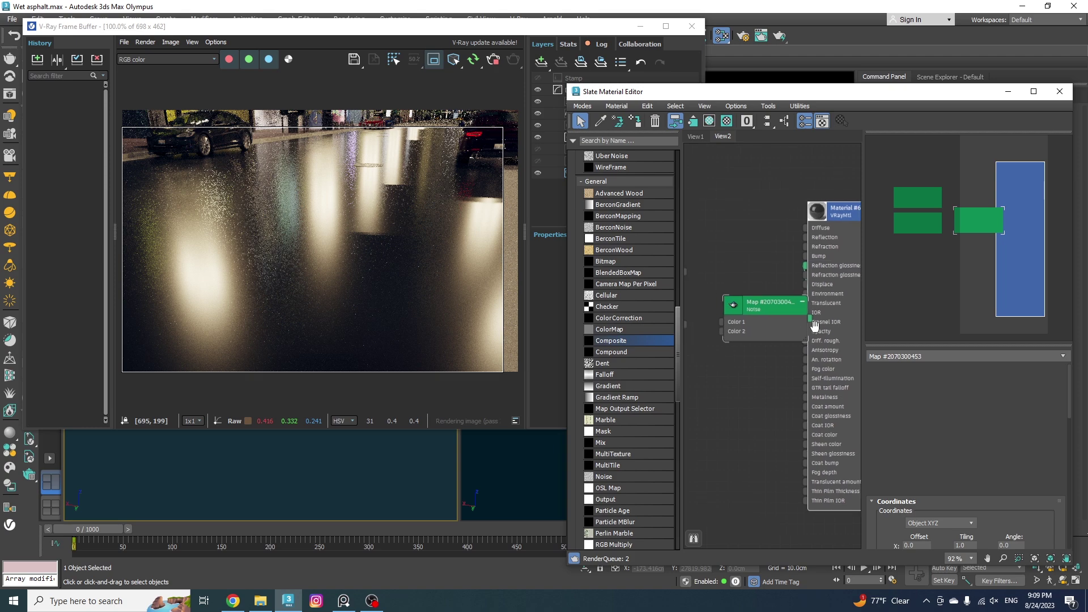
{"action": "left_click_drag", "start_coordinate": [812, 311], "coordinate": [789, 311]}
{"action": "left_click_drag", "start_coordinate": [689, 209], "coordinate": [737, 341]}
{"action": "left_click_drag", "start_coordinate": [715, 315], "coordinate": [656, 315]}
{"action": "middle_click_drag", "start_coordinate": [746, 345], "coordinate": [714, 336]}
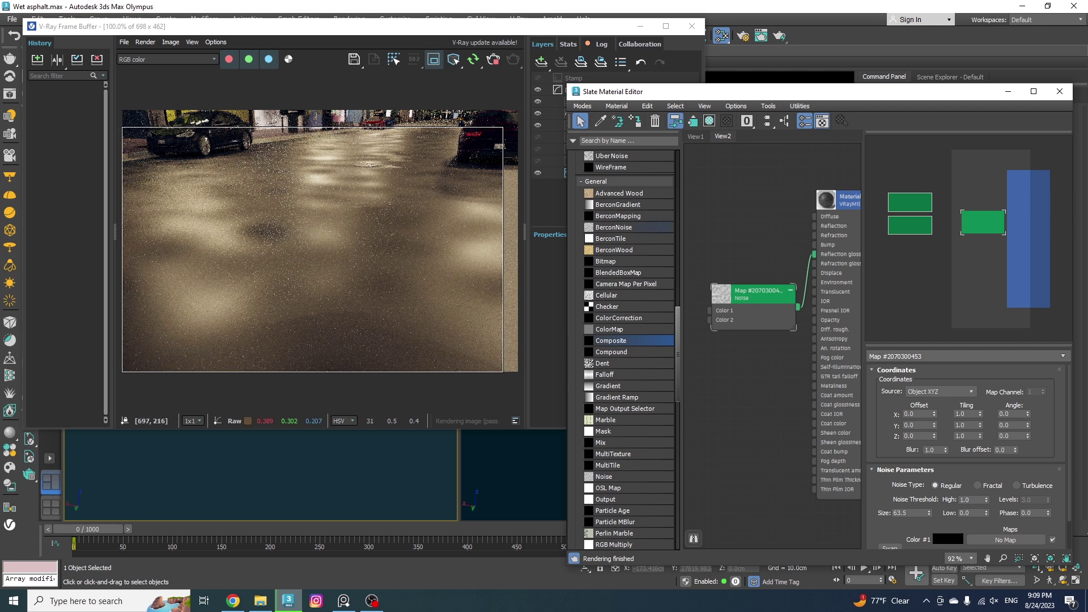
Step: Check the wet-road reference photos and set the Noise map's Color #1 to near-white (EEEEEE)
{"action": "key", "text": "alt+Tab"}
{"action": "right_click_drag", "start_coordinate": [699, 266], "coordinate": [545, 269]}
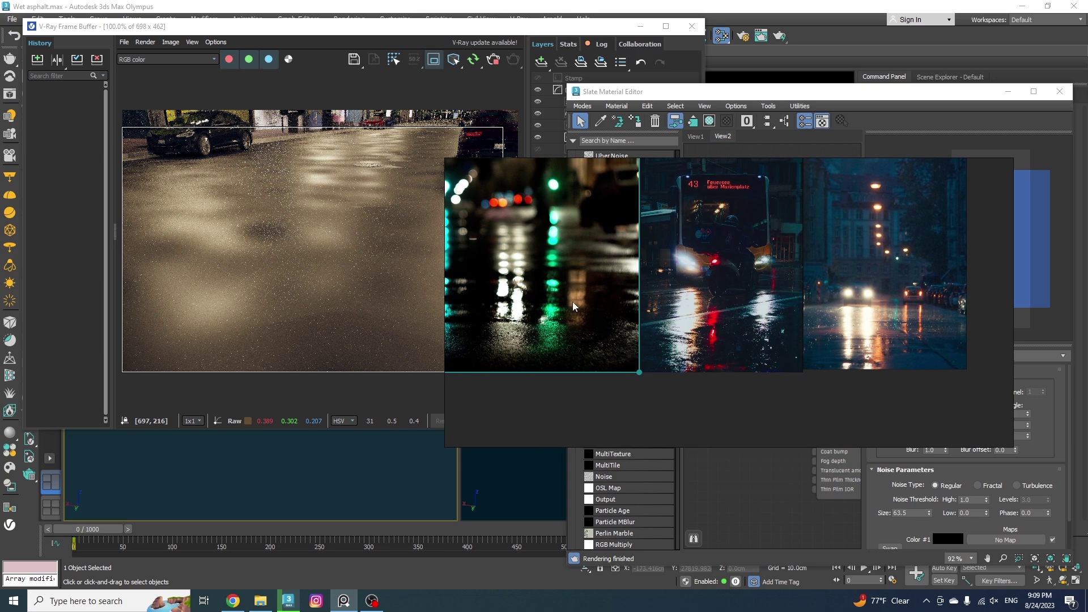
{"action": "right_click_drag", "start_coordinate": [573, 303], "coordinate": [1087, 309]}
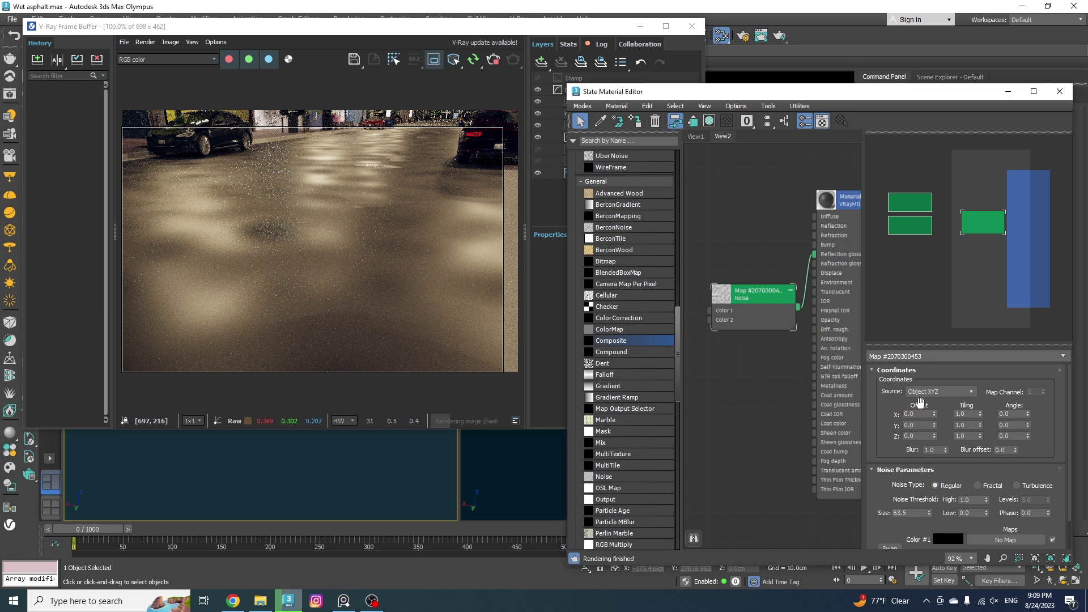
{"action": "scroll", "coordinate": [919, 539], "scroll_direction": "down", "scroll_amount": 2}
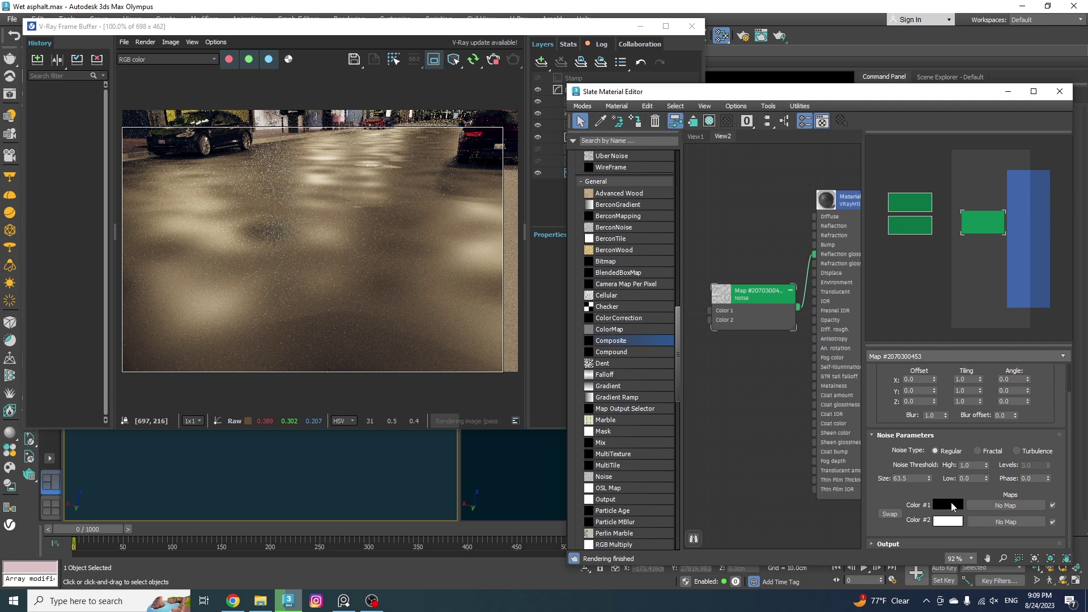
{"action": "left_click", "coordinate": [952, 505]}
{"action": "left_click", "coordinate": [764, 454]}
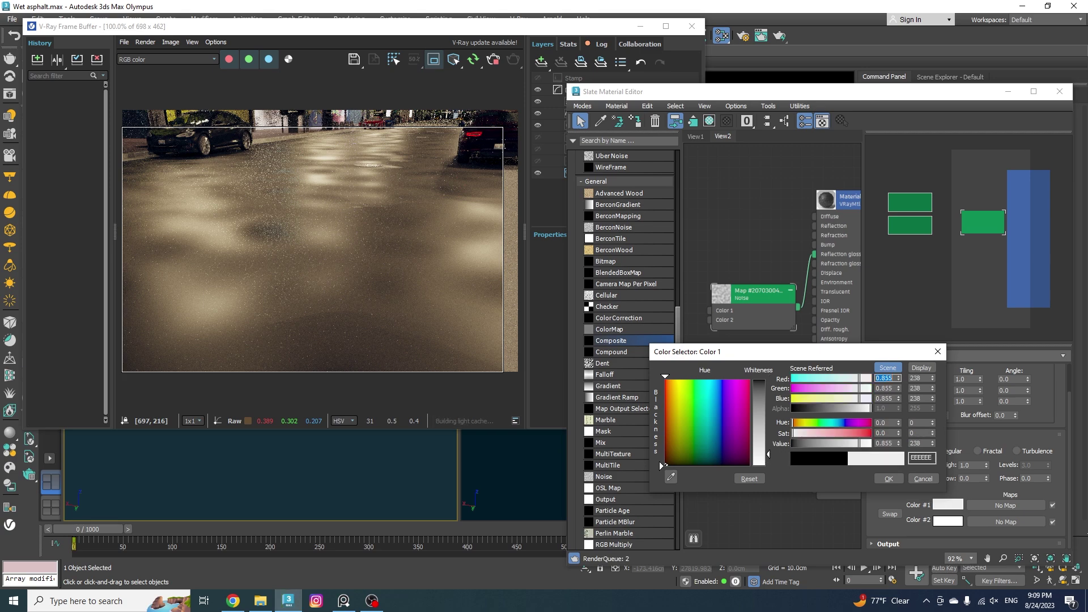
{"action": "left_click", "coordinate": [886, 479]}
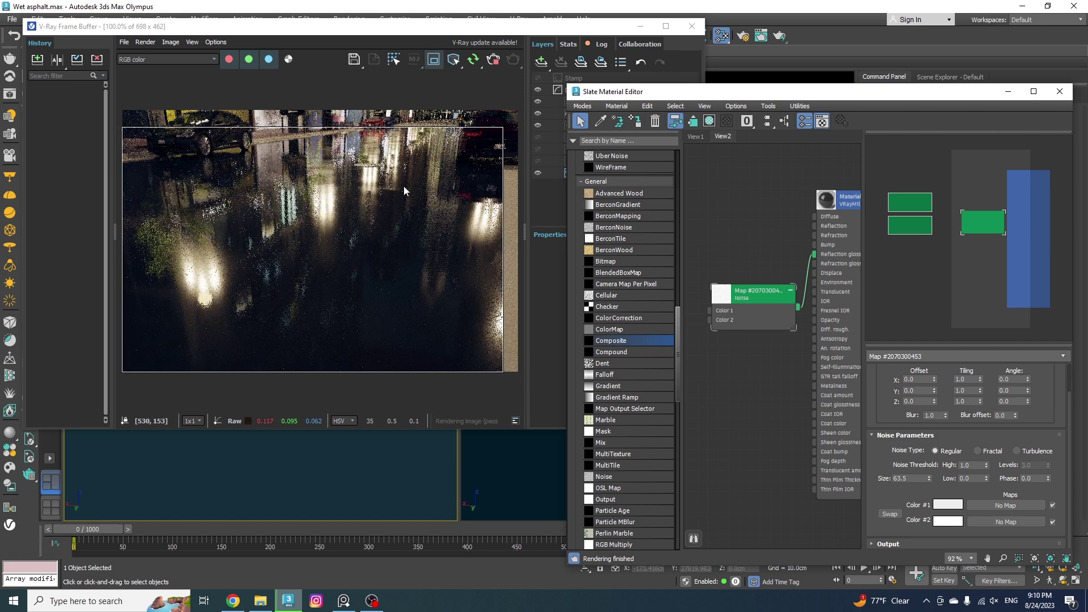
Step: Inspect the rendered reflections, and set the Noise map's threshold to High 0.7 and Low 0.4
{"action": "scroll", "coordinate": [365, 191], "scroll_direction": "up", "scroll_amount": 1}
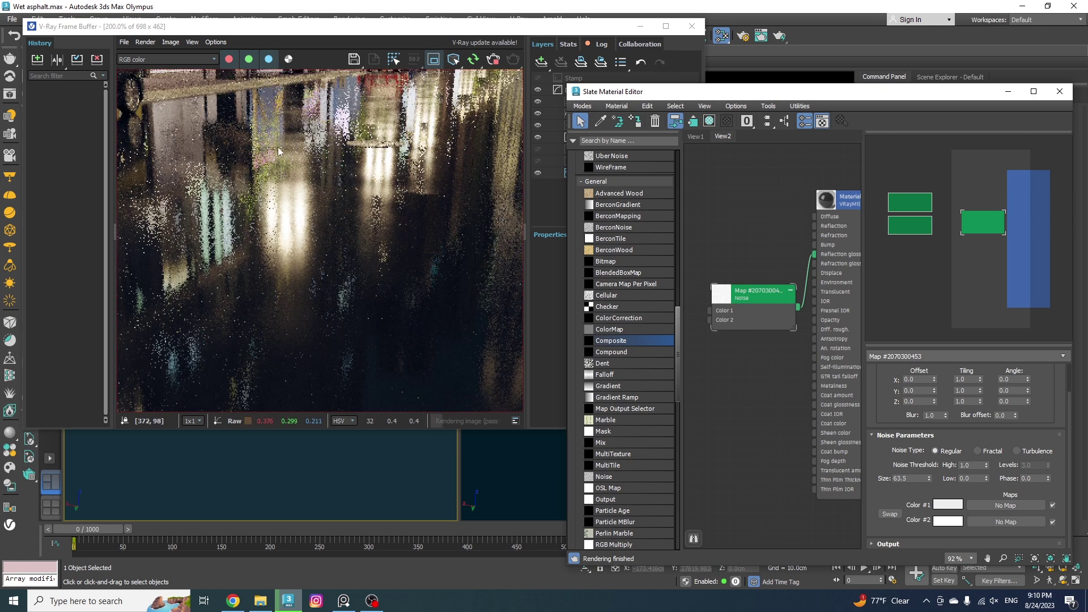
{"action": "scroll", "coordinate": [356, 212], "scroll_direction": "down", "scroll_amount": 1}
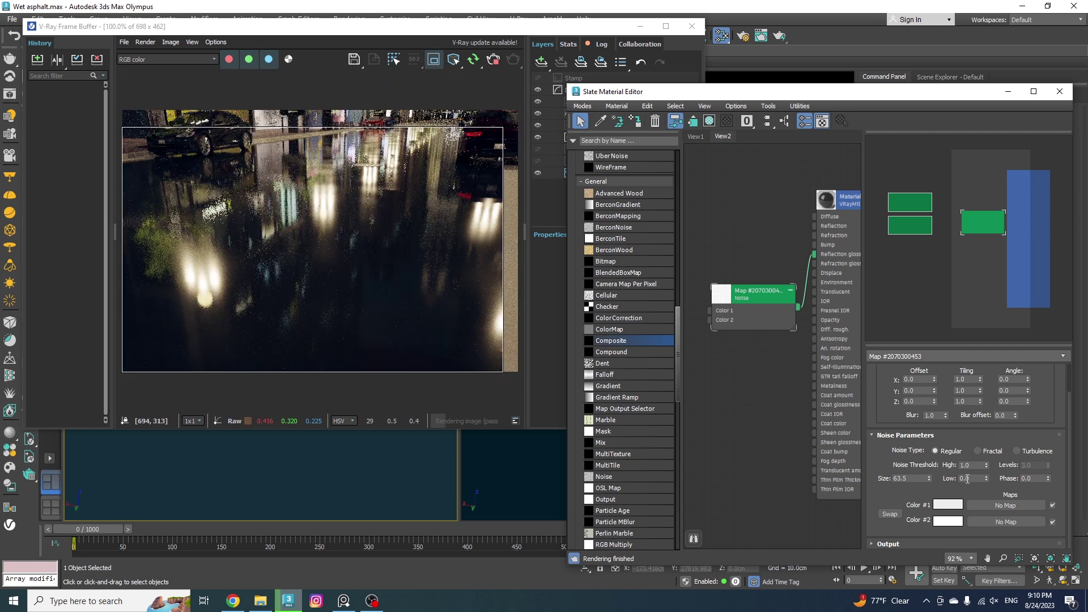
{"action": "key", "text": "alt+Tab"}
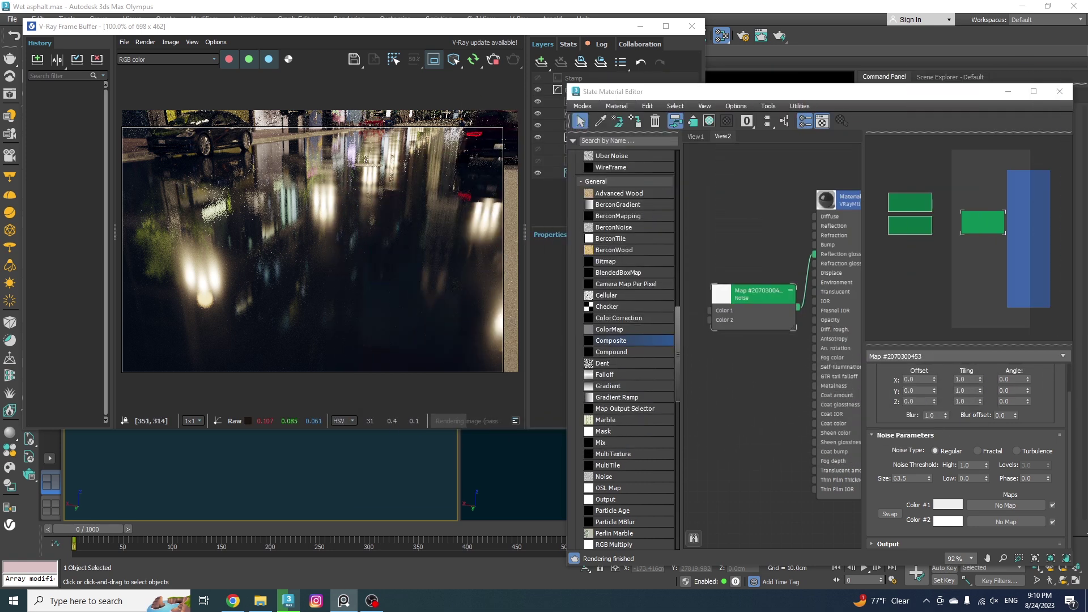
{"action": "left_click_drag", "start_coordinate": [975, 467], "coordinate": [948, 465]}
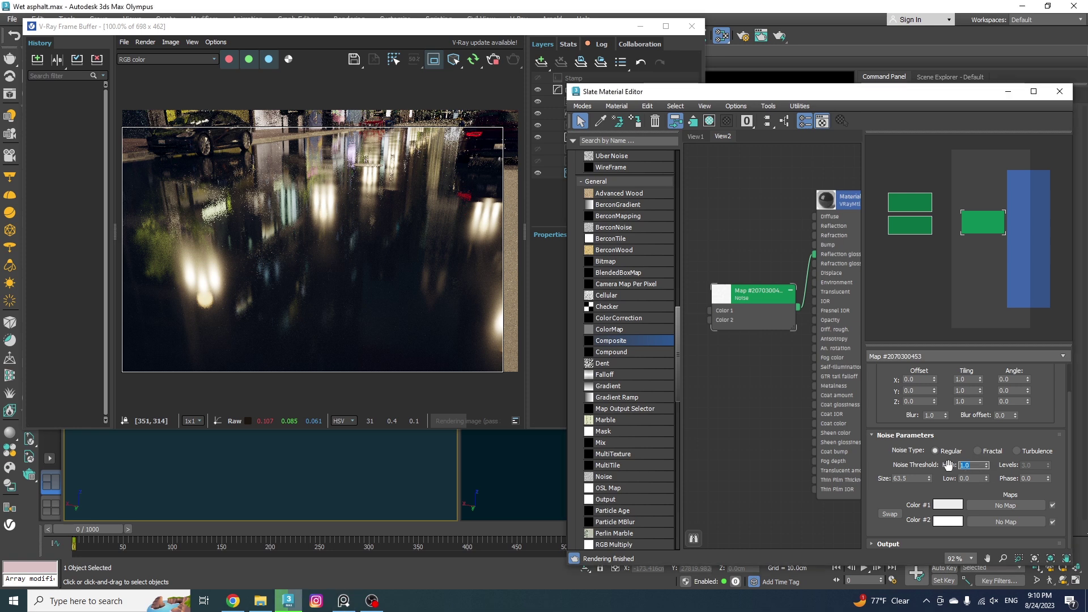
{"action": "type", "text": "0.7"}
{"action": "key", "text": "Tab"}
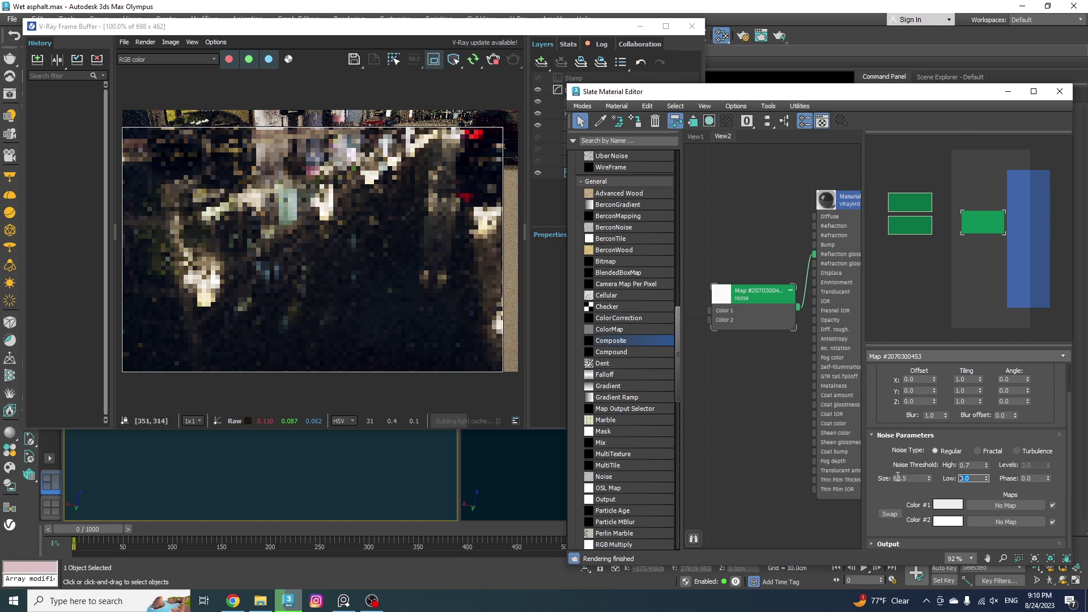
{"action": "type", "text": "0.4"}
{"action": "key", "text": "Return"}
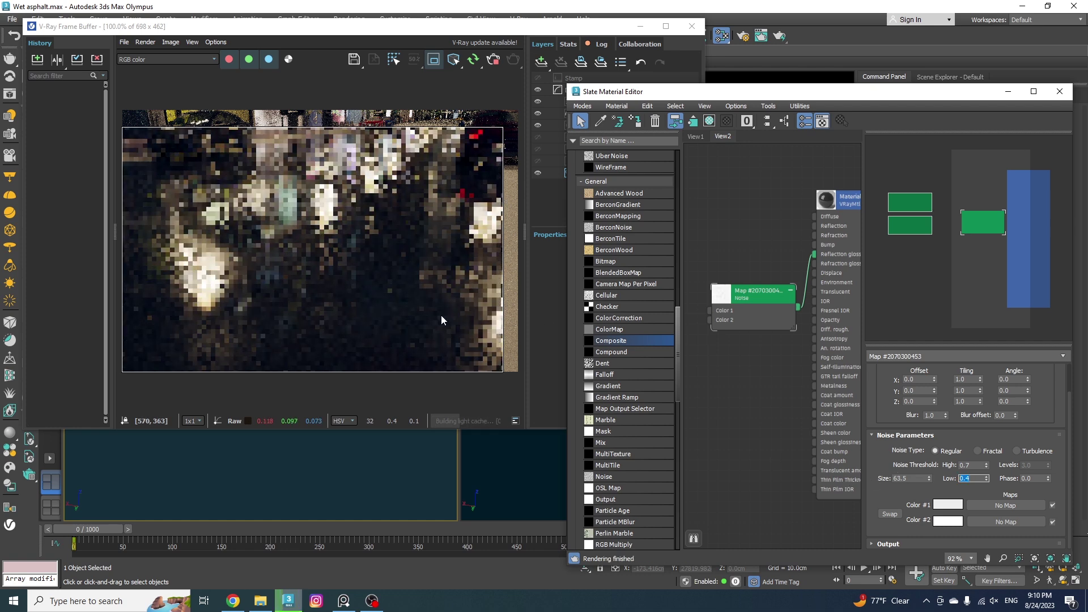
Step: Redraw the render region as a small patch about 139 pixels high on the asphalt, and set the noise High threshold to 0.6
{"action": "left_click_drag", "start_coordinate": [204, 200], "coordinate": [362, 279]}
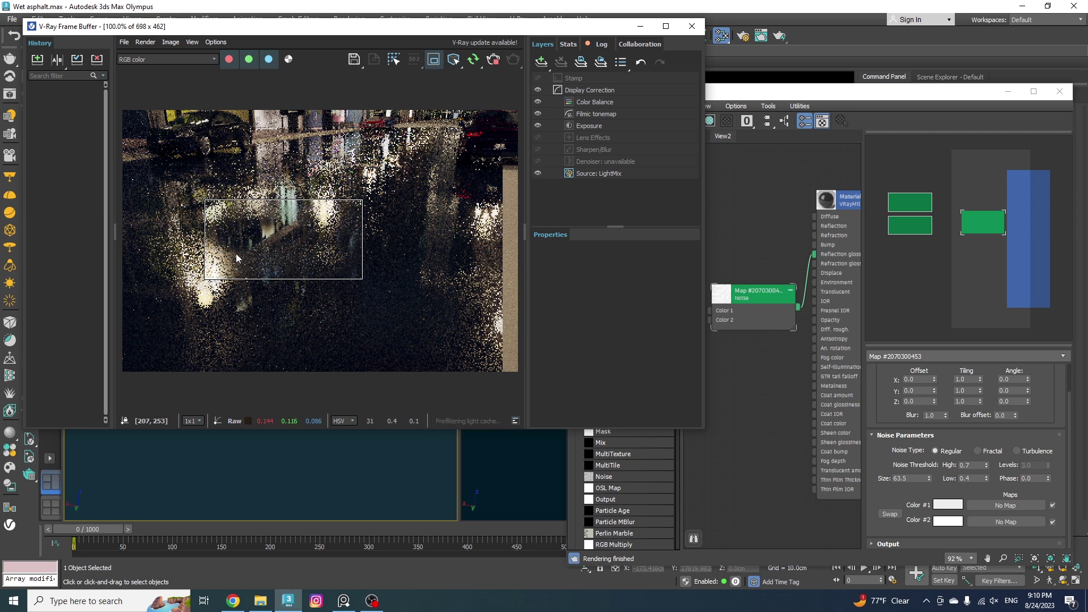
{"action": "mouse_move", "coordinate": [280, 235]}
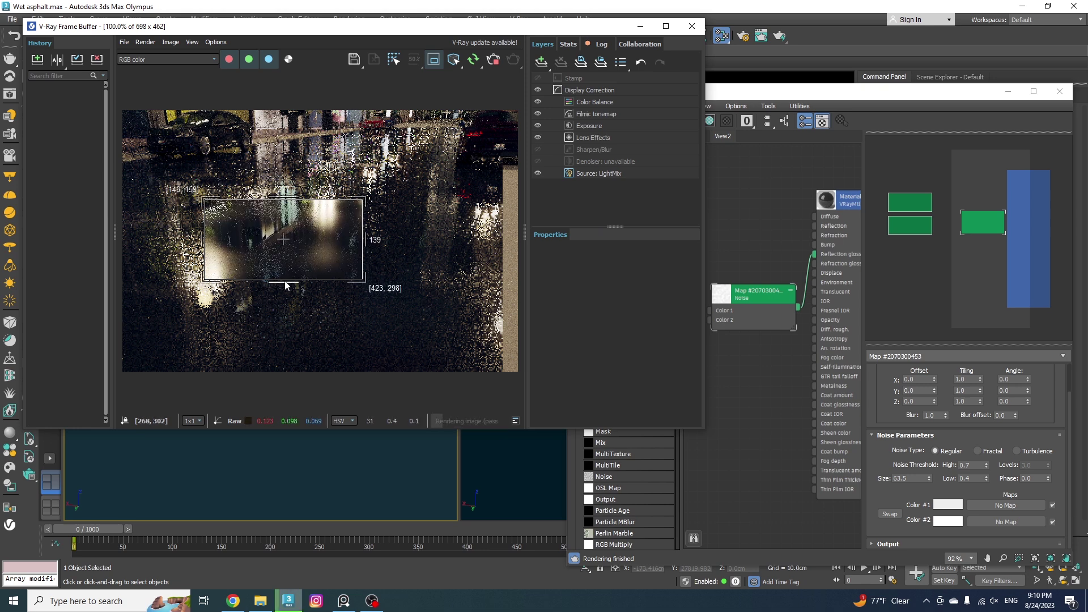
{"action": "left_click", "coordinate": [986, 467]}
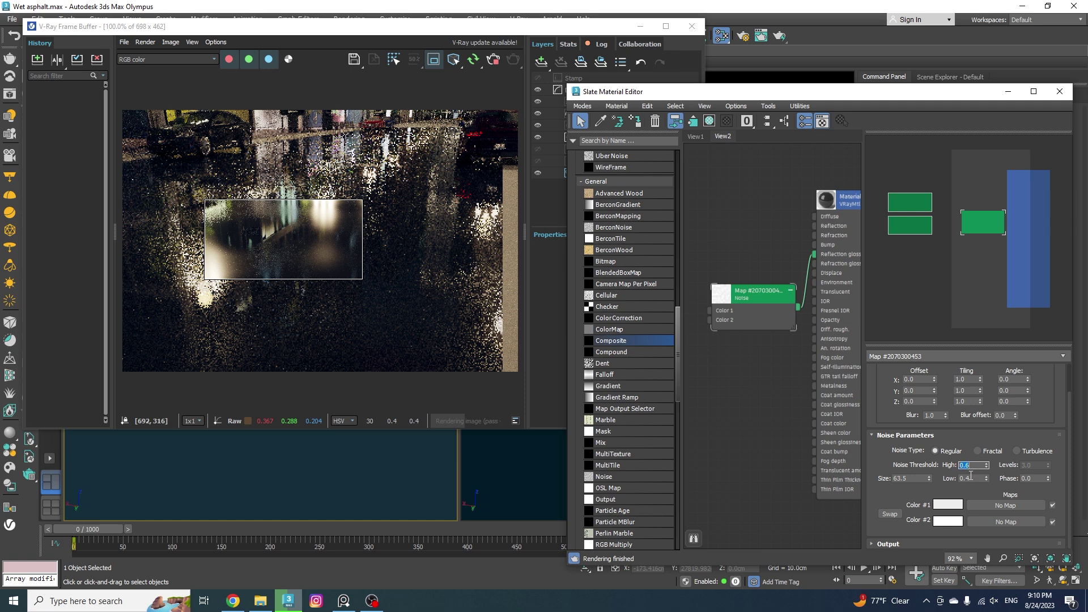
Step: Try a Low threshold of 0.5 on the reflection glossiness Noise map
{"action": "double_click", "coordinate": [971, 478]}
{"action": "type", "text": "0.5"}
{"action": "key", "text": "Return"}
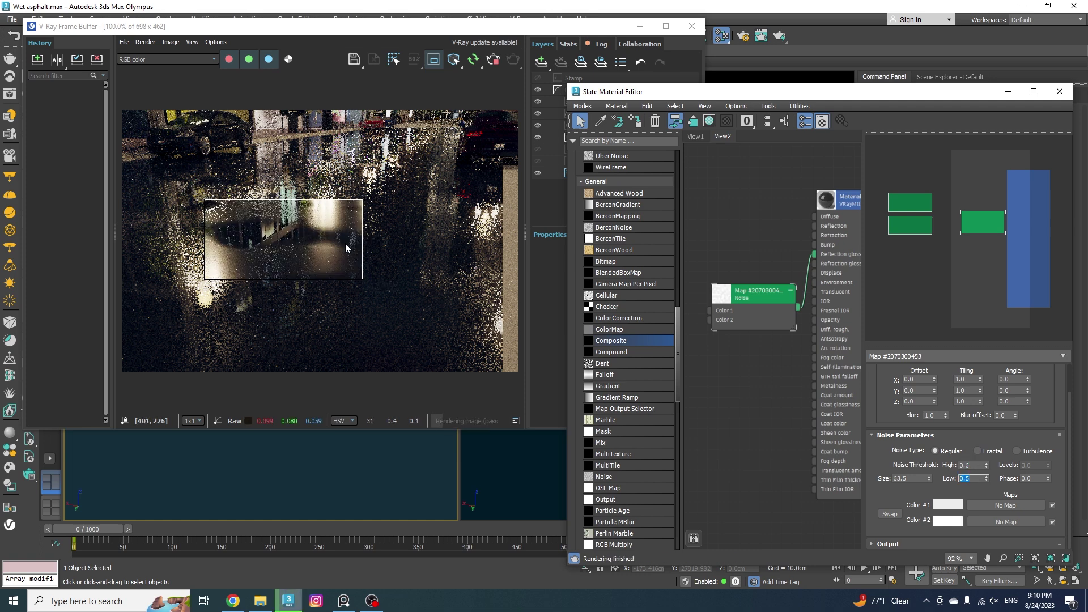
Step: Set the Noise map's threshold to High 0.65 and Low 0.45
{"action": "double_click", "coordinate": [970, 465]}
{"action": "type", "text": "0.65"}
{"action": "key", "text": "Return"}
{"action": "double_click", "coordinate": [971, 478]}
{"action": "type", "text": "0.45"}
{"action": "key", "text": "Return"}
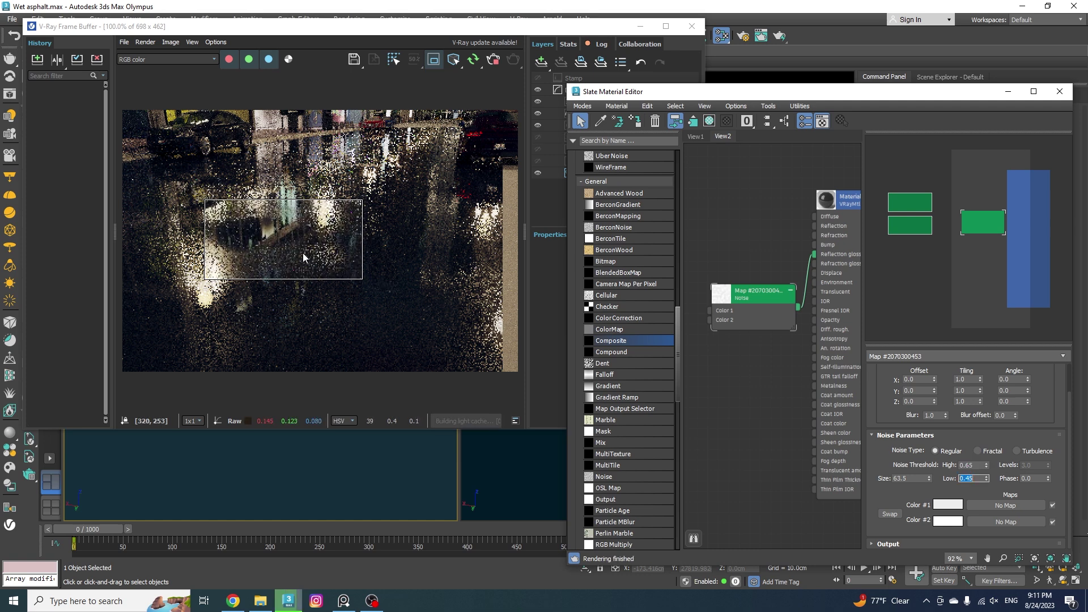
Step: Redraw the render region to cover most of the wet road, and set the Noise map's size to 25
{"action": "left_click_drag", "start_coordinate": [209, 132], "coordinate": [448, 350]}
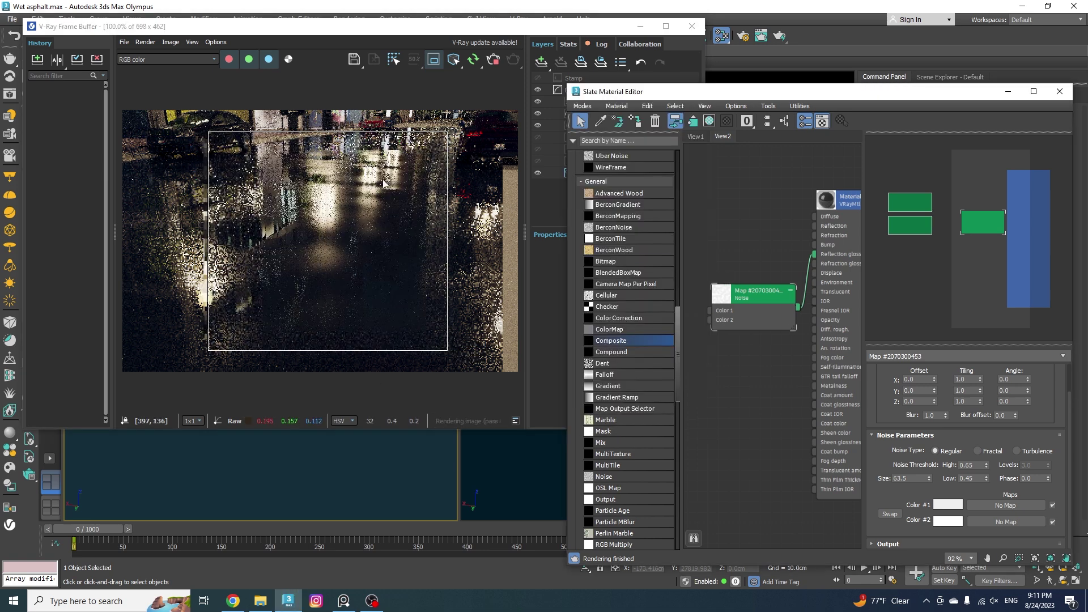
{"action": "left_click", "coordinate": [751, 295]}
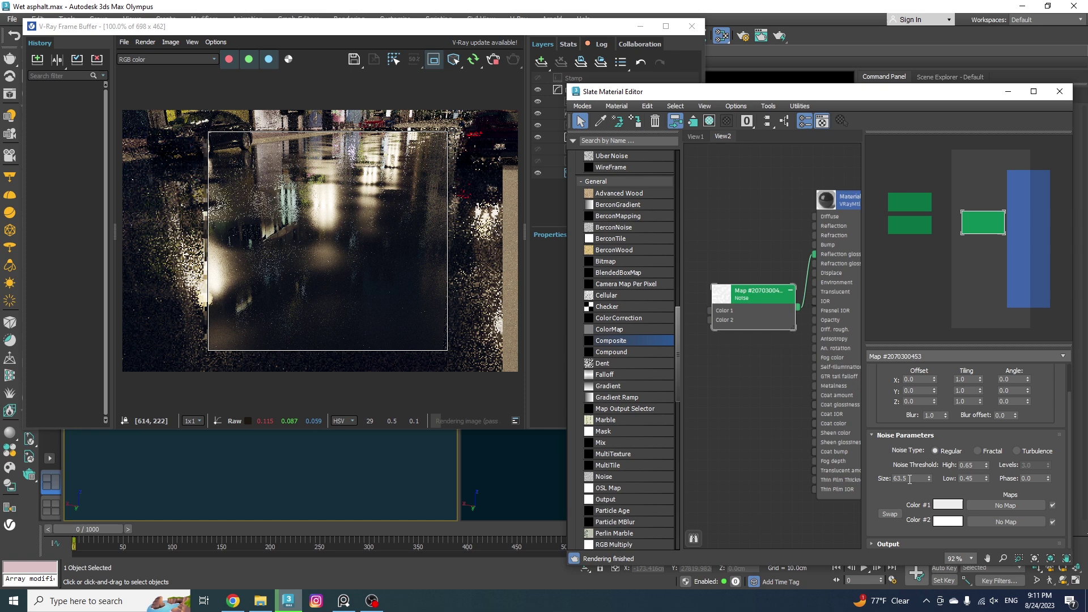
{"action": "type", "text": "25"}
{"action": "key", "text": "Return"}
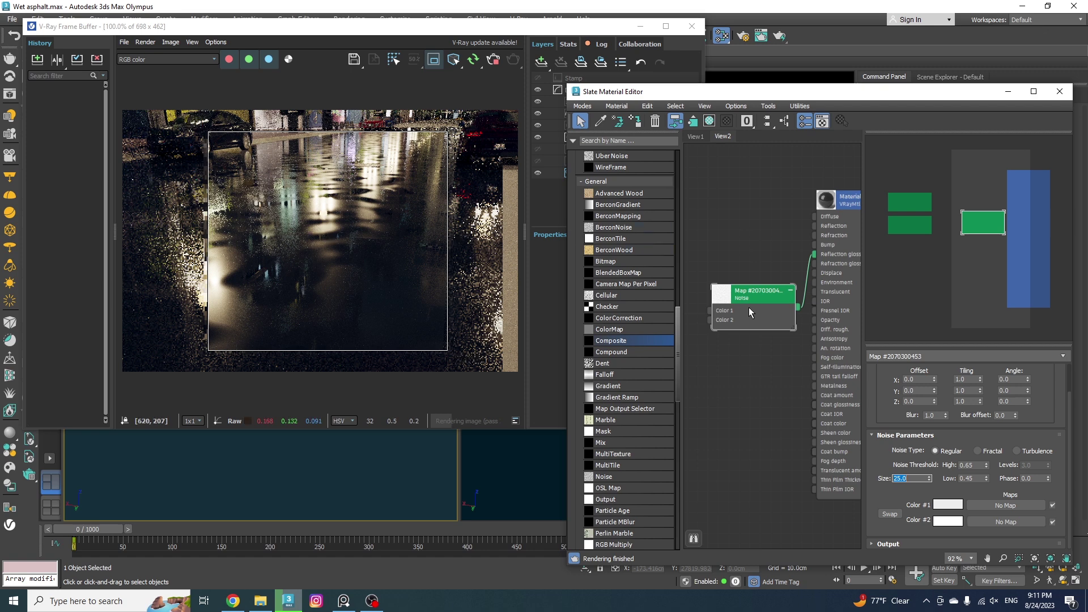
Step: Insert a Composite map between the Noise map and Reflection glossiness, with the noise feeding Layer 1, and space out the nodes
{"action": "scroll", "coordinate": [750, 307], "scroll_direction": "down", "scroll_amount": 3}
{"action": "left_click_drag", "start_coordinate": [791, 308], "coordinate": [756, 255]}
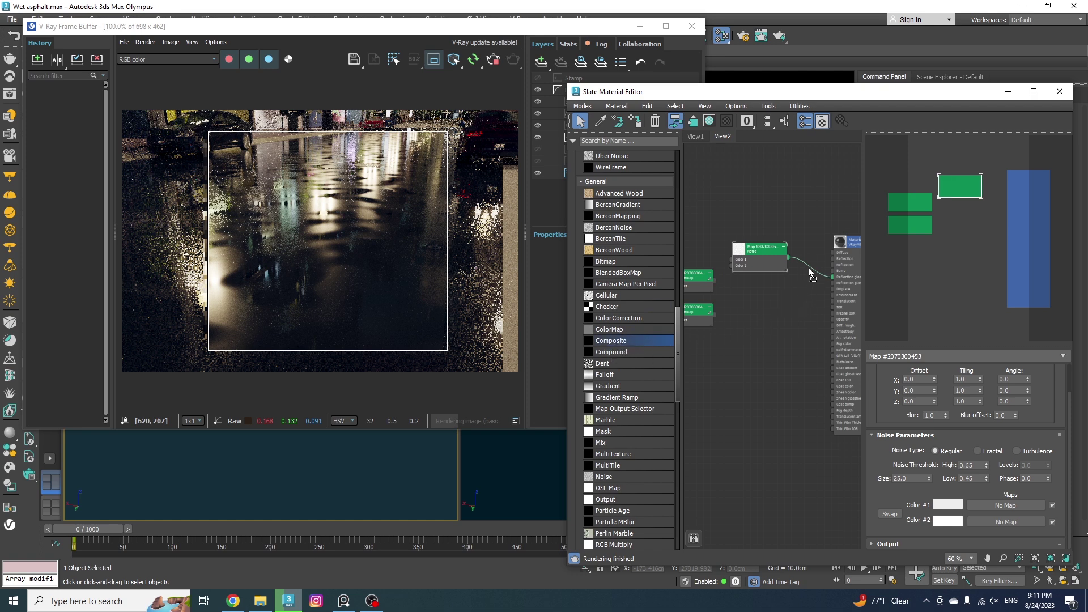
{"action": "left_click_drag", "start_coordinate": [810, 263], "coordinate": [811, 267]}
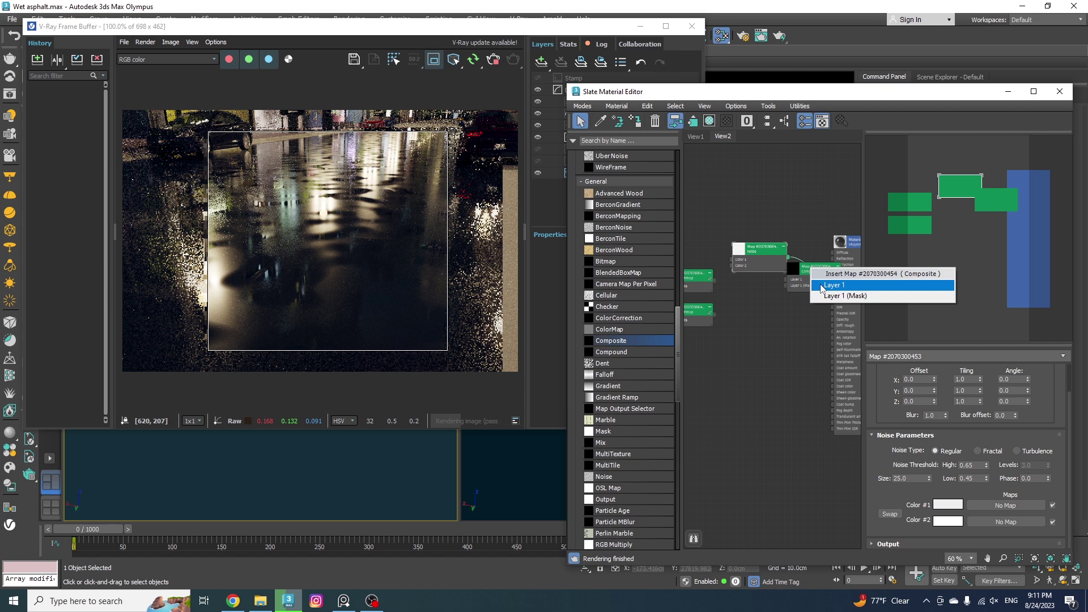
{"action": "left_click", "coordinate": [828, 286]}
{"action": "left_click_drag", "start_coordinate": [760, 262], "coordinate": [732, 257]}
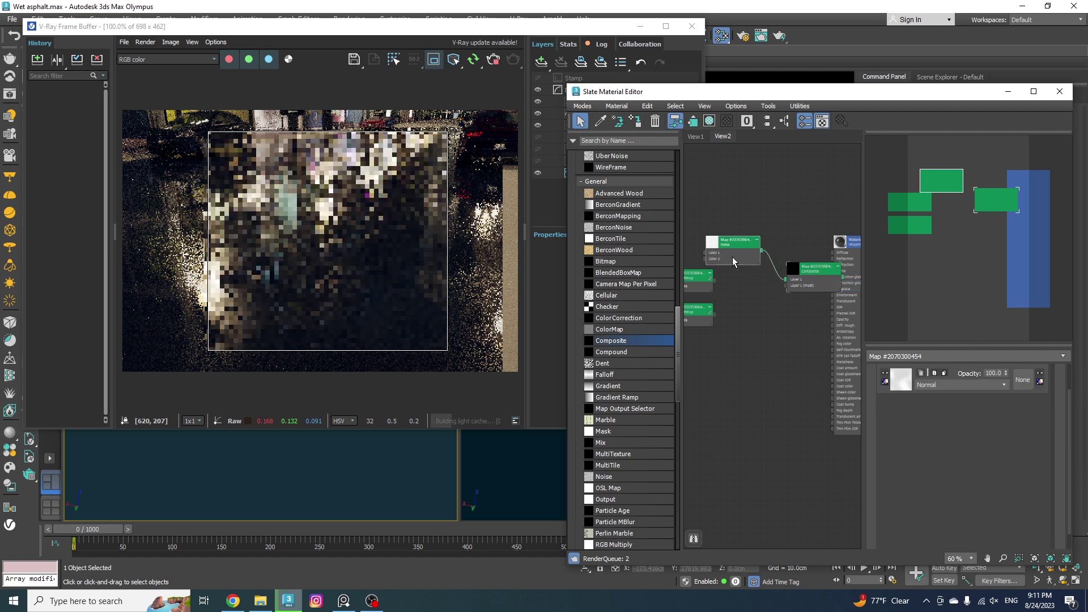
{"action": "left_click_drag", "start_coordinate": [818, 278], "coordinate": [797, 271]}
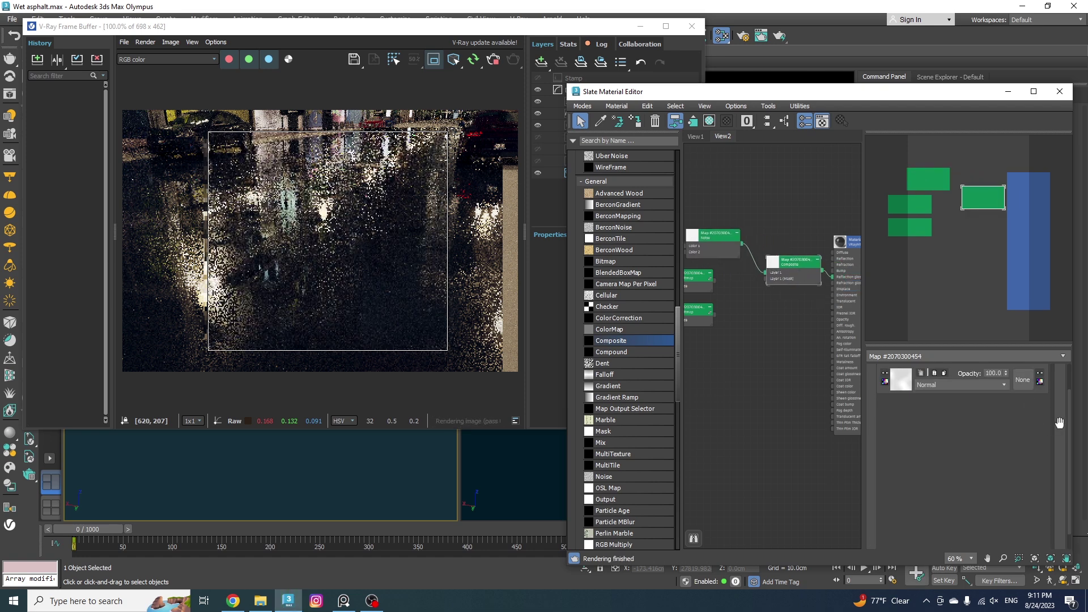
Step: Add a second layer to the Composite map, fed by a copy of the Noise map with its size set to 75
{"action": "left_click", "coordinate": [1050, 383]}
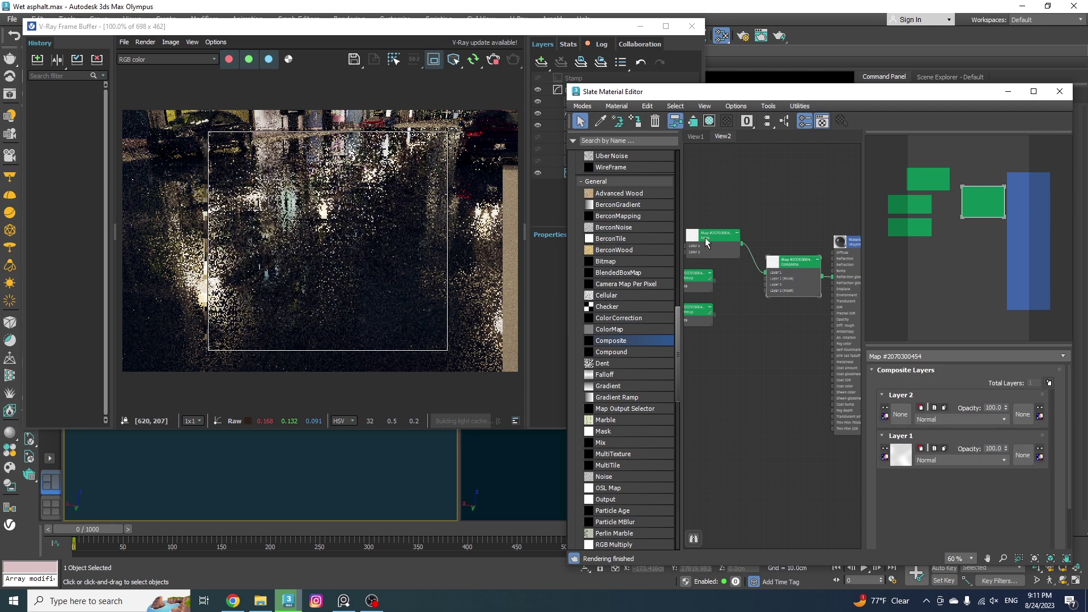
{"action": "middle_click_drag", "start_coordinate": [743, 285], "coordinate": [798, 283]}
{"action": "left_click_drag", "start_coordinate": [785, 269], "coordinate": [737, 343]}
{"action": "left_click_drag", "start_coordinate": [733, 321], "coordinate": [668, 341]}
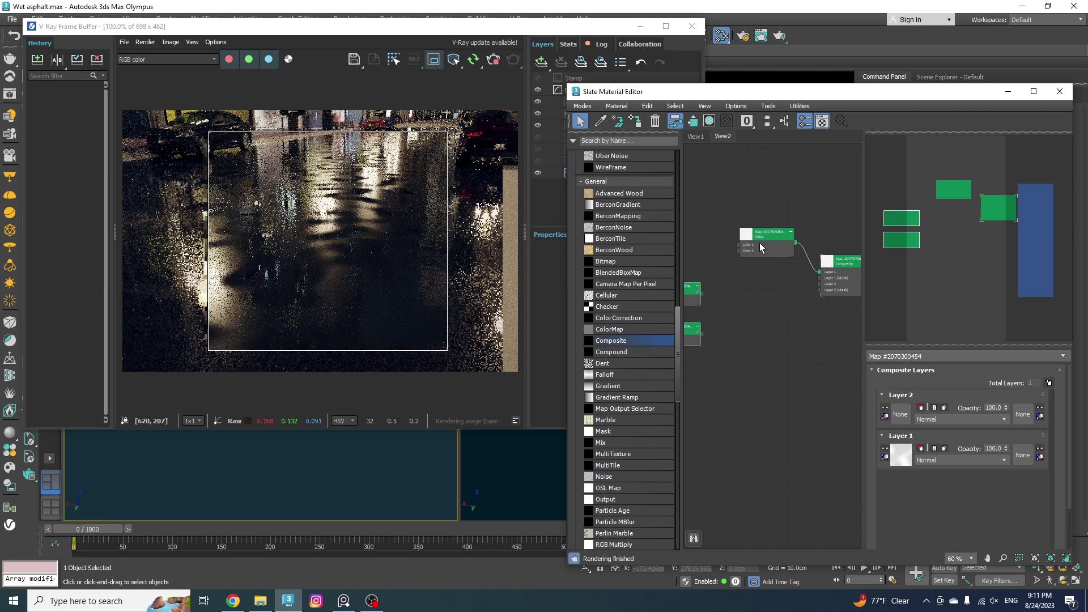
{"action": "left_click", "coordinate": [764, 238]}
{"action": "left_click_drag", "start_coordinate": [770, 233], "coordinate": [823, 287], "text": "shift"}
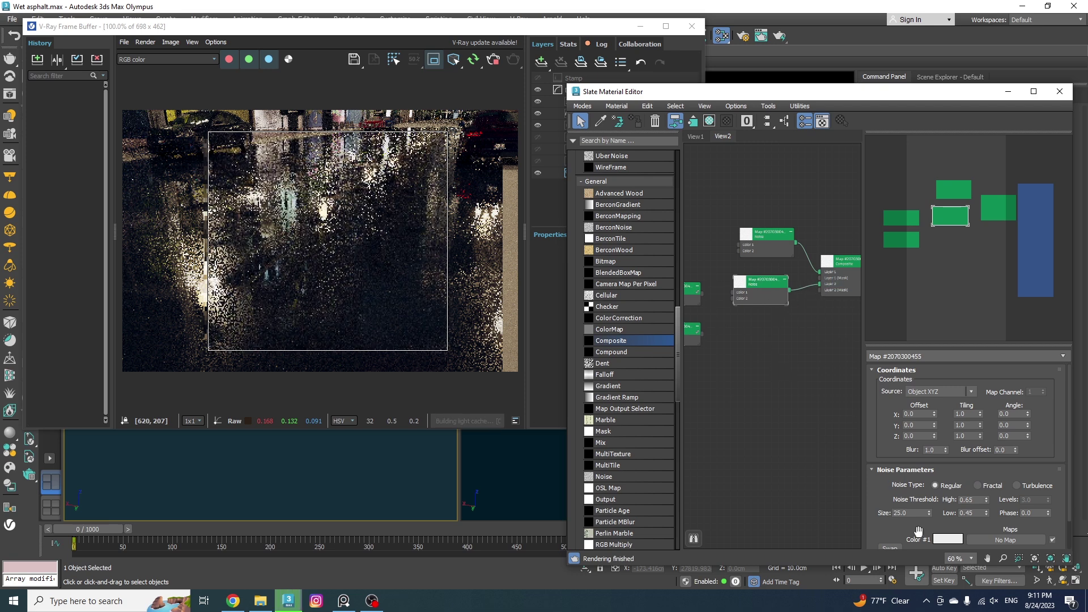
{"action": "double_click", "coordinate": [914, 513]}
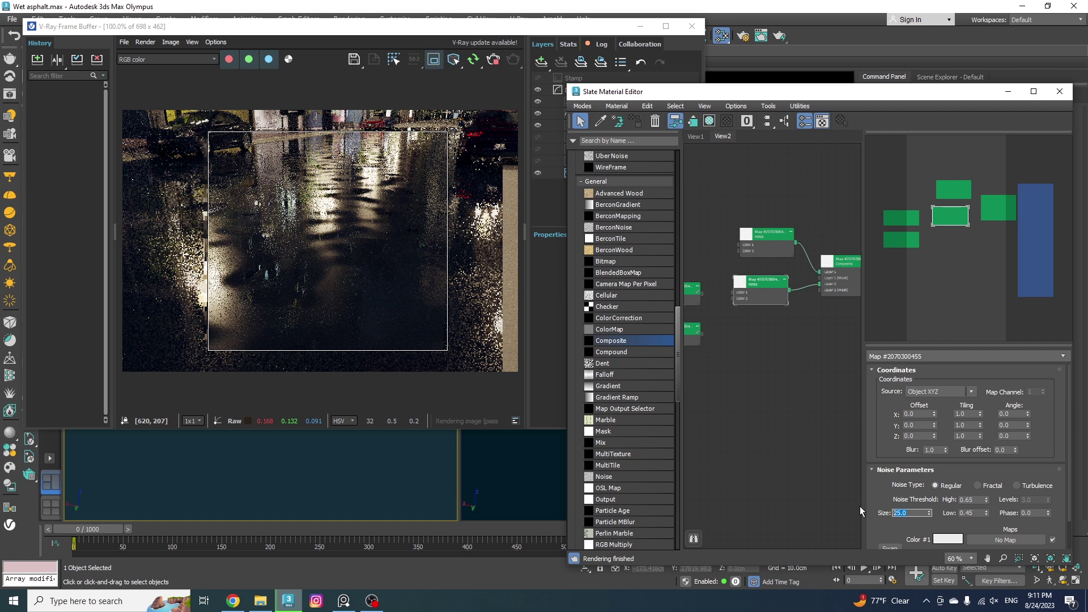
{"action": "type", "text": "75"}
{"action": "key", "text": "Return"}
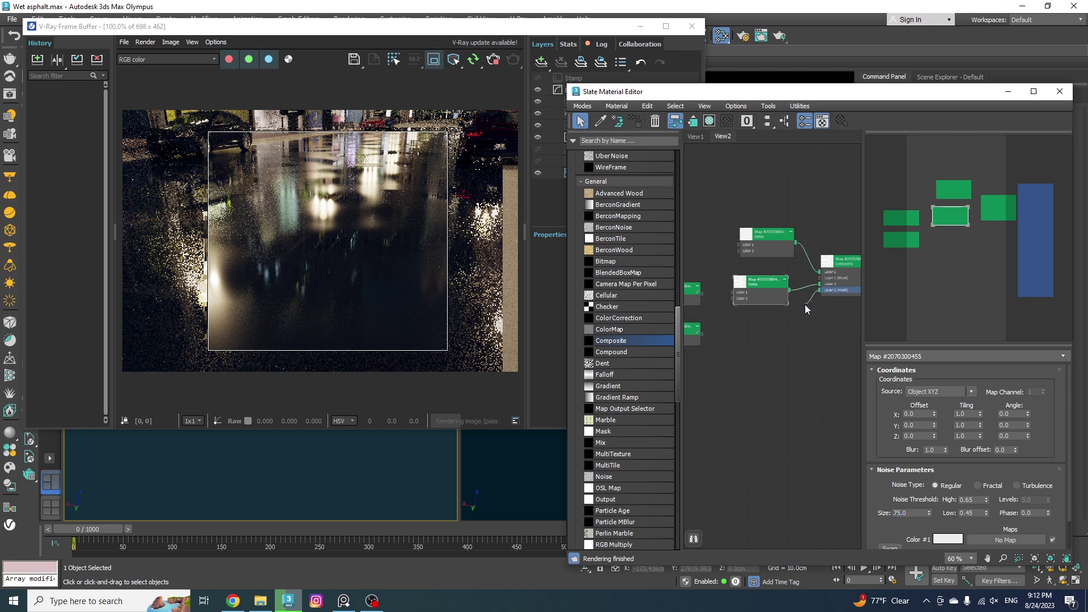
Step: Connect a new Noise map to the Composite map's Layer 2 mask and align it below the other Noise nodes
{"action": "left_click_drag", "start_coordinate": [778, 337], "coordinate": [779, 336]}
{"action": "mouse_move", "coordinate": [816, 353]}
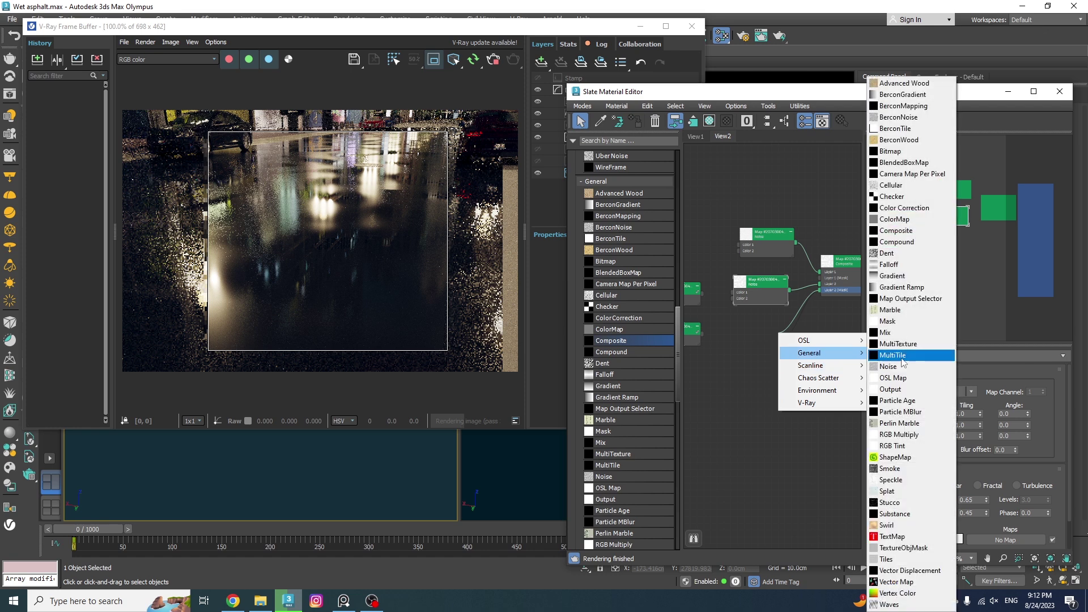
{"action": "left_click", "coordinate": [888, 367]}
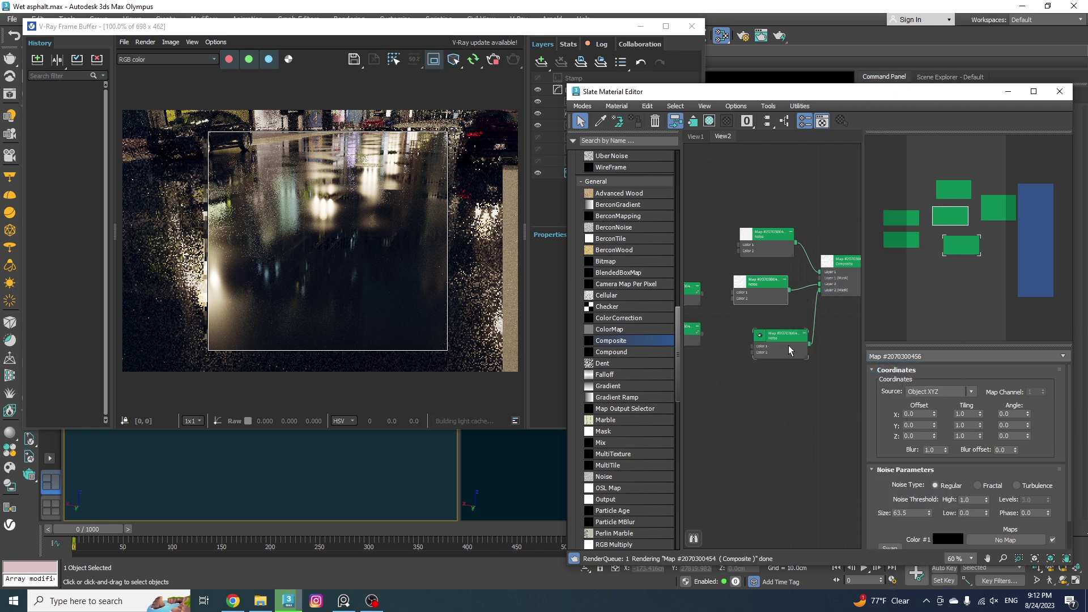
{"action": "left_click_drag", "start_coordinate": [762, 339], "coordinate": [763, 336]}
Step: Set the mask Noise map's threshold to High 0.6 and Low 0.4
{"action": "scroll", "coordinate": [924, 505], "scroll_direction": "down", "scroll_amount": 2}
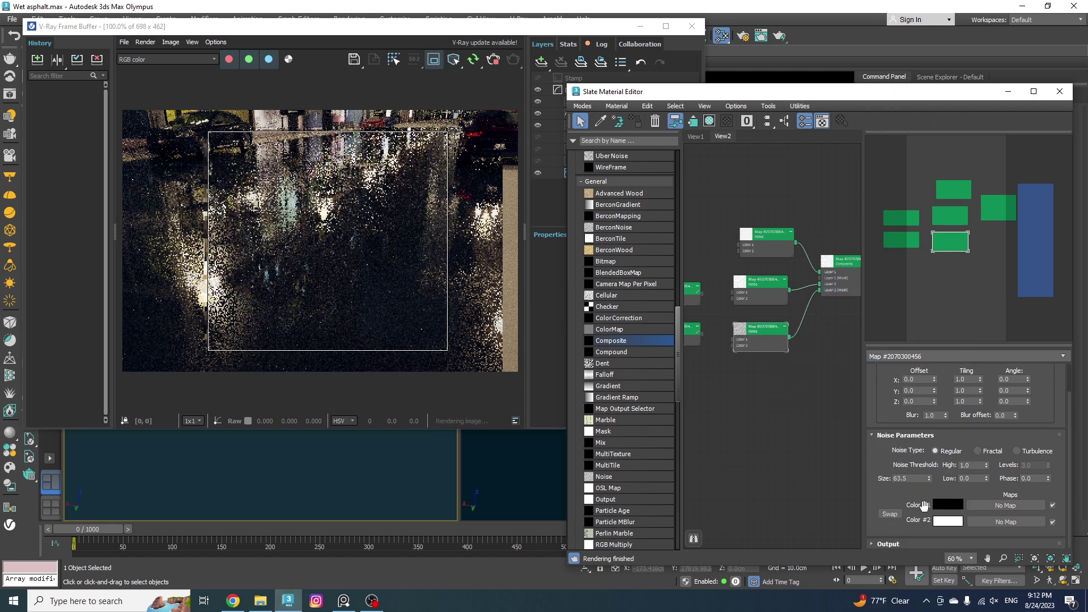
{"action": "left_click_drag", "start_coordinate": [973, 466], "coordinate": [951, 463]}
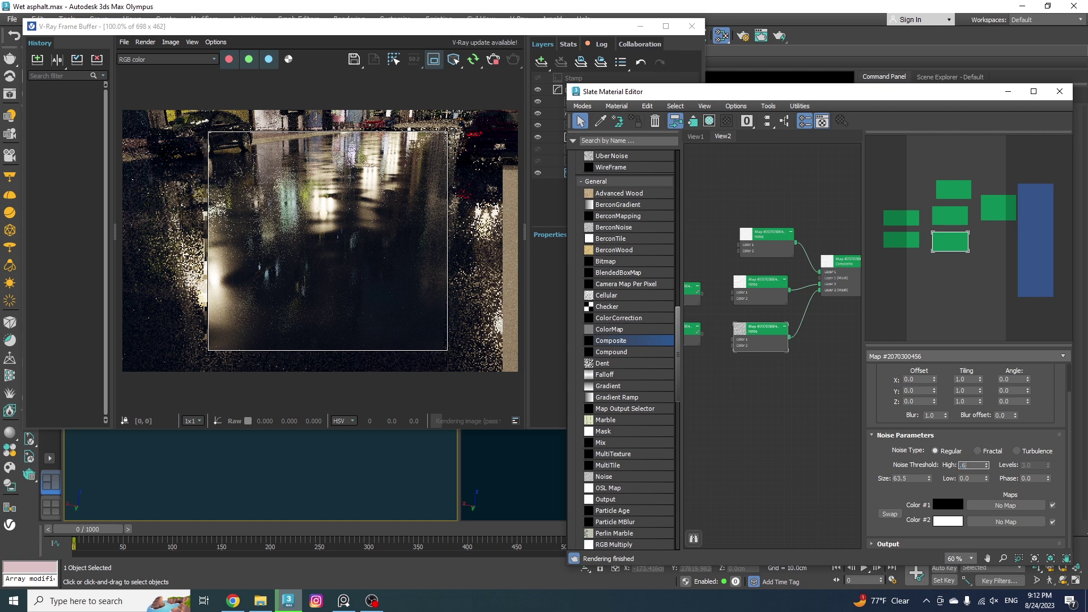
{"action": "key", "text": "Return"}
{"action": "left_click_drag", "start_coordinate": [973, 478], "coordinate": [908, 477]}
{"action": "type", "text": ".4"}
{"action": "key", "text": "Return"}
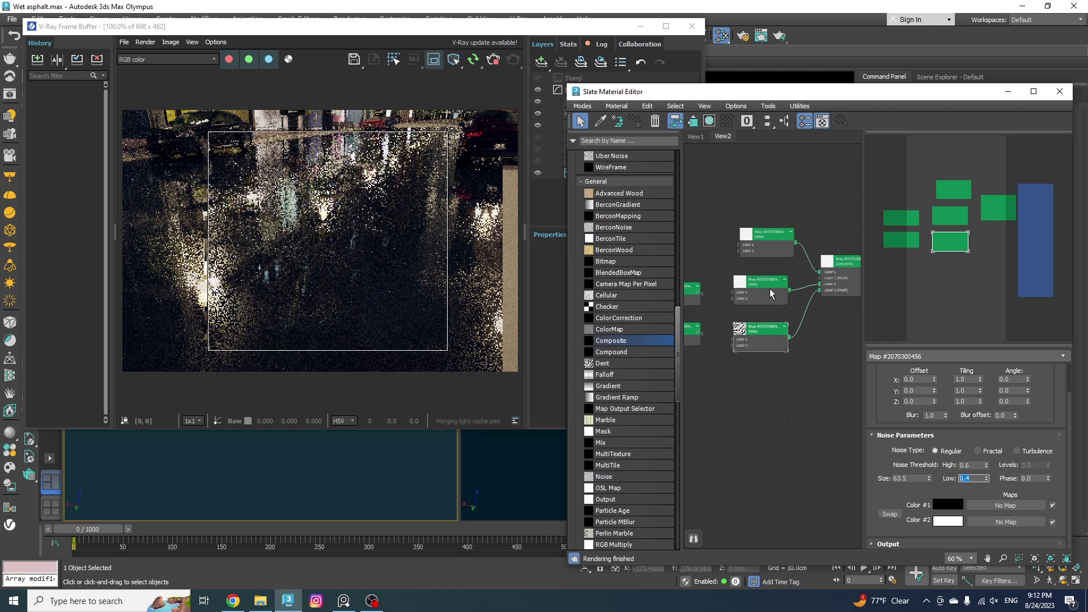
Step: Check the sizes of the two layer Noise maps, and set the mask Noise map's size to 40
{"action": "double_click", "coordinate": [781, 233]}
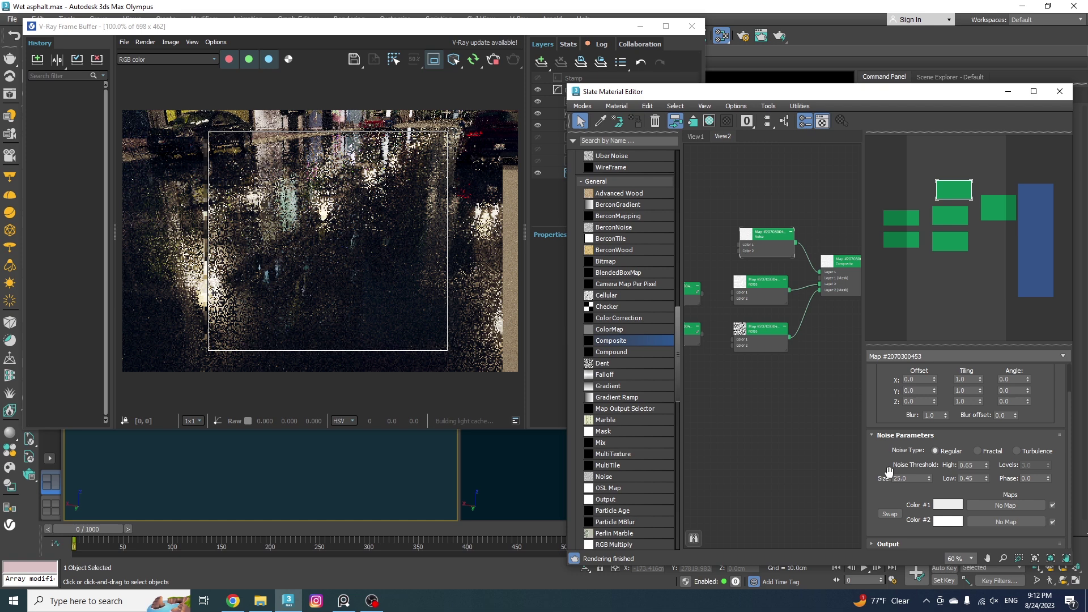
{"action": "double_click", "coordinate": [771, 288]}
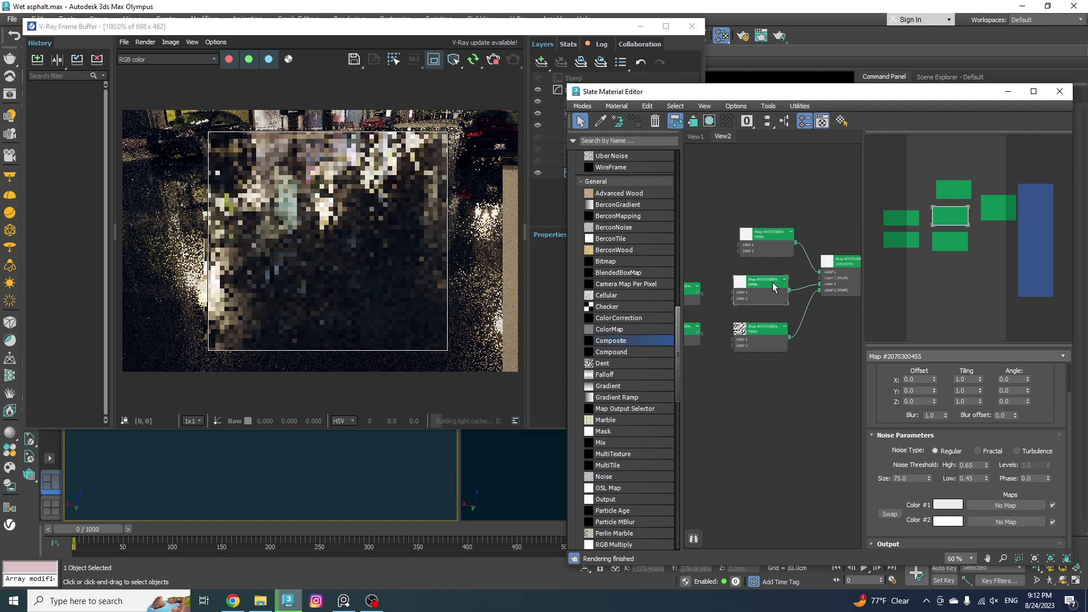
{"action": "double_click", "coordinate": [763, 333]}
{"action": "double_click", "coordinate": [903, 478]}
{"action": "type", "text": "4"}
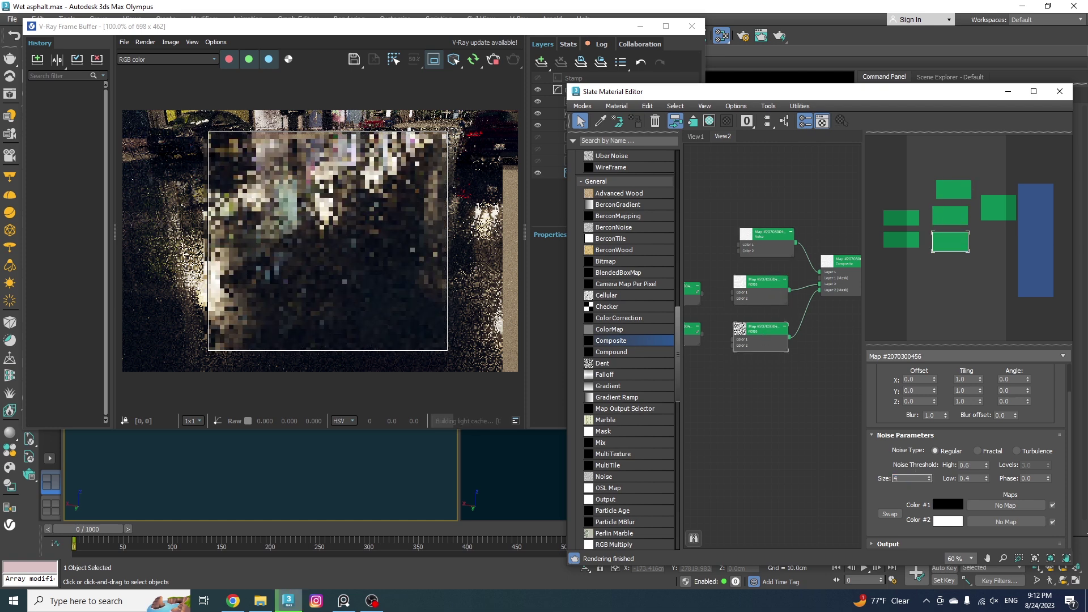
{"action": "type", "text": "0"}
{"action": "key", "text": "Return"}
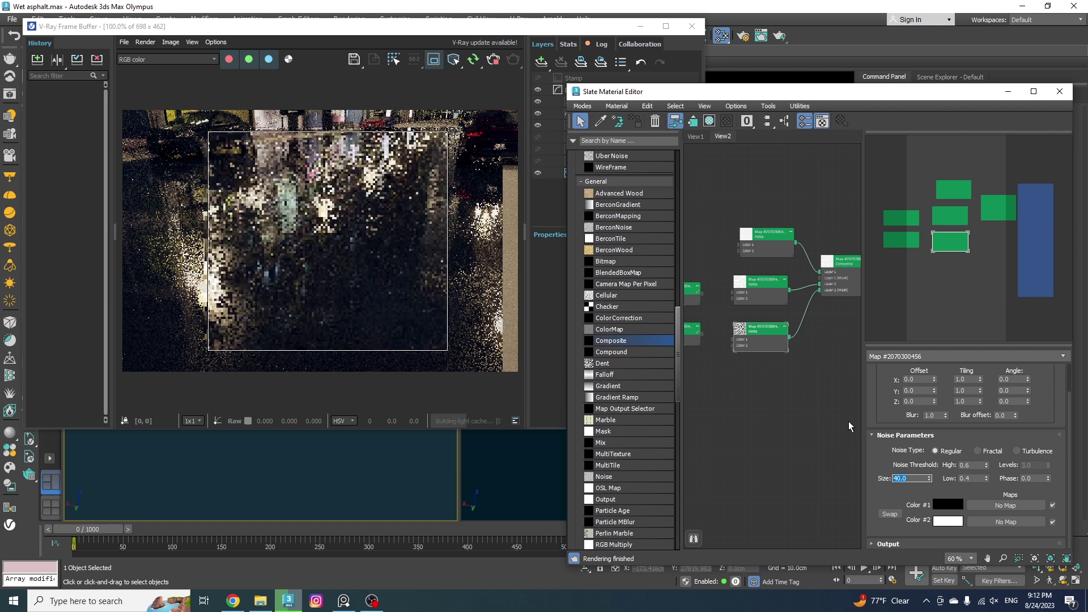
Step: Hide Layer 2 of the Composite map and save the updated render to the frame buffer history
{"action": "double_click", "coordinate": [845, 272]}
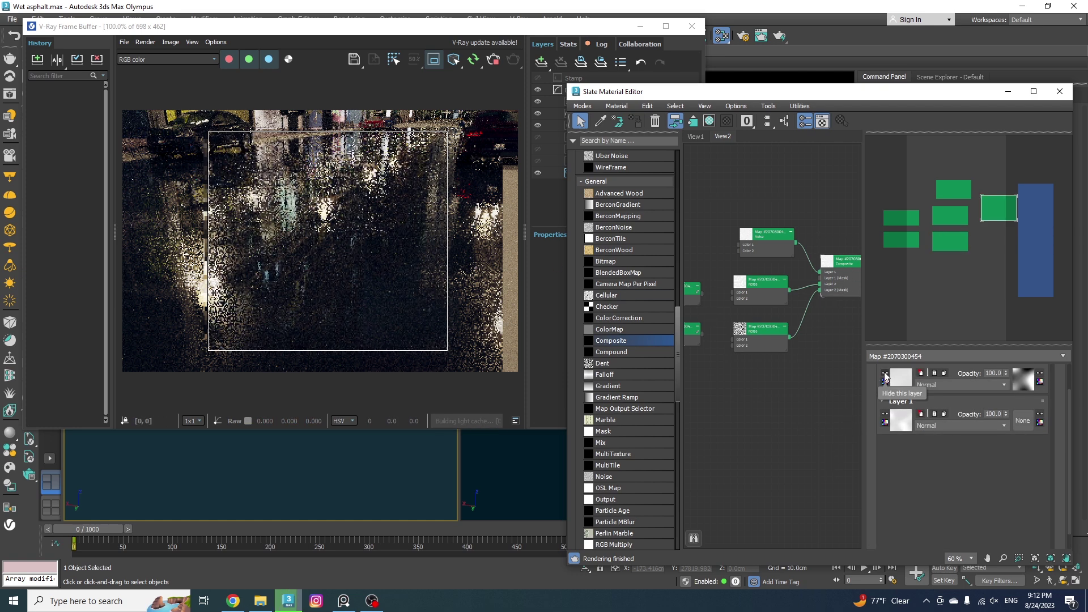
{"action": "left_click", "coordinate": [887, 373]}
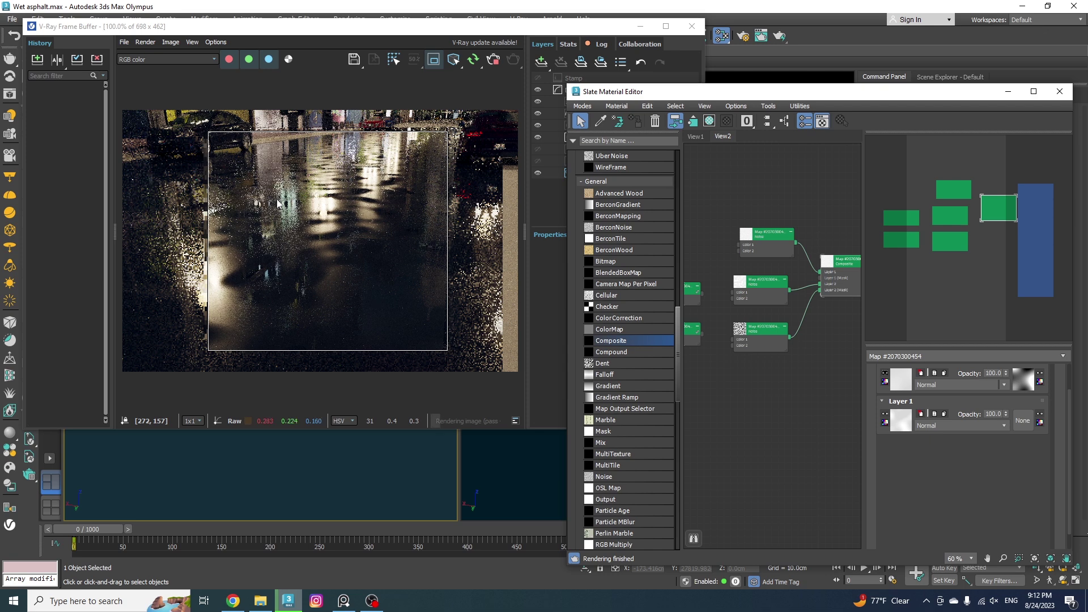
{"action": "left_click", "coordinate": [37, 59]}
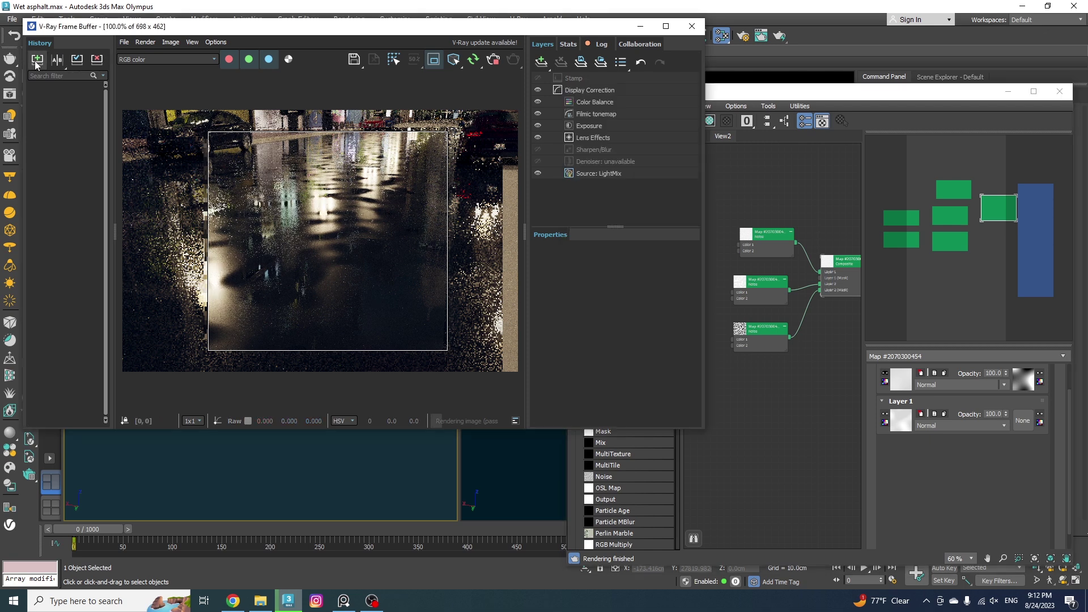
{"action": "left_click", "coordinate": [825, 300]}
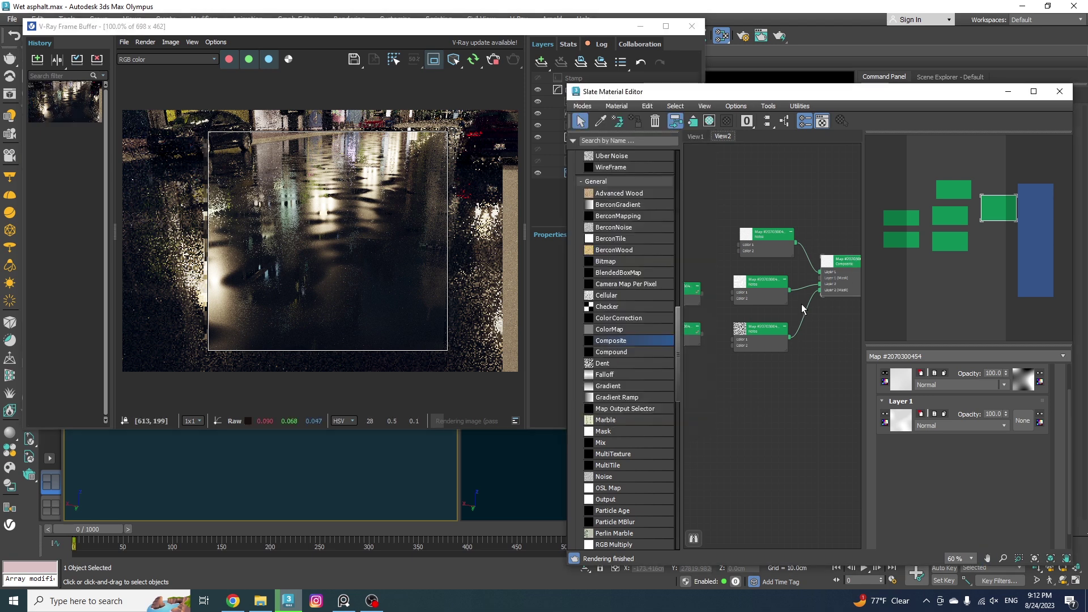
Step: Show Composite Layer 2 again and compare the new render with the saved one in an A/B wipe across the road
{"action": "left_click", "coordinate": [887, 374]}
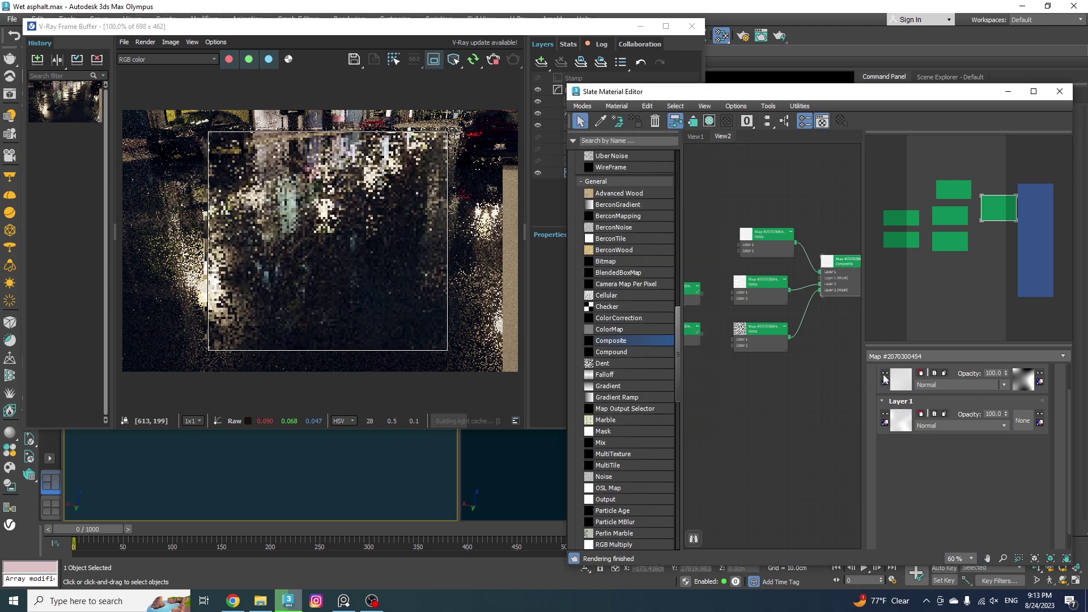
{"action": "left_click", "coordinate": [57, 60]}
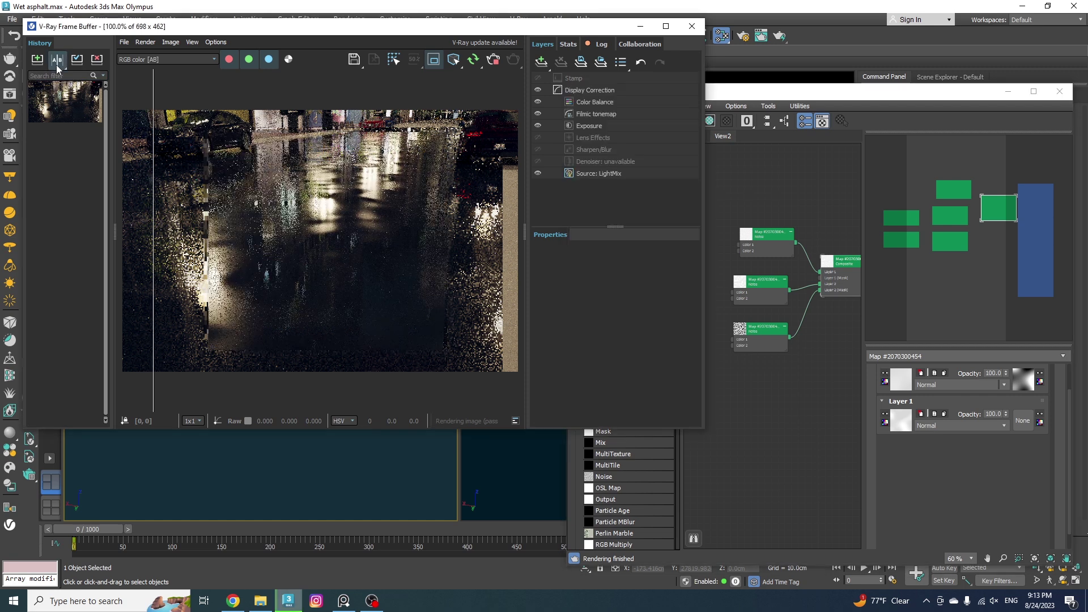
{"action": "left_click", "coordinate": [43, 100]}
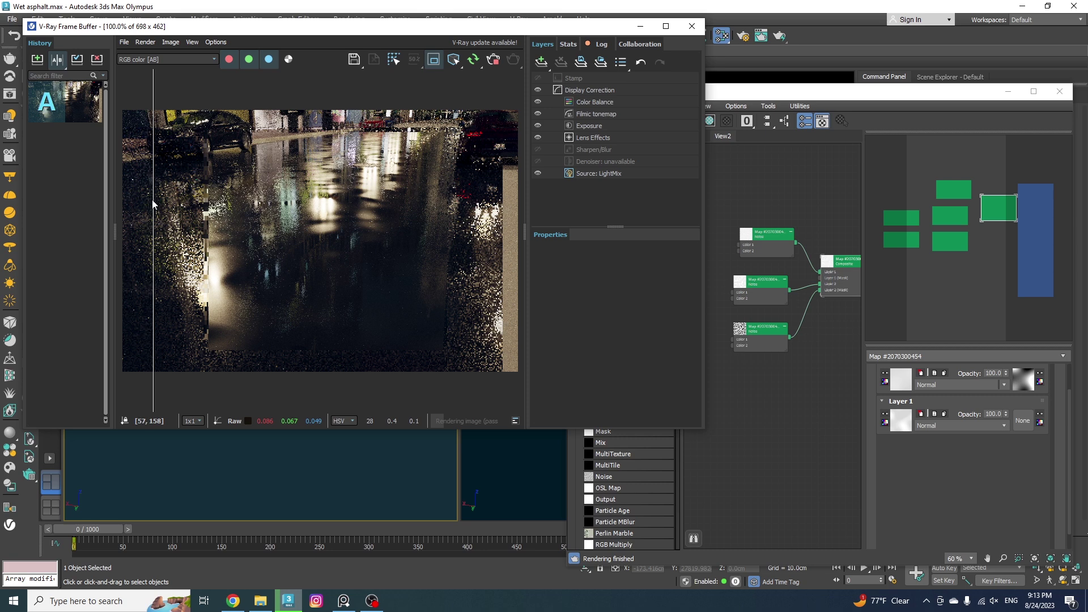
{"action": "left_click_drag", "start_coordinate": [153, 204], "coordinate": [471, 226]}
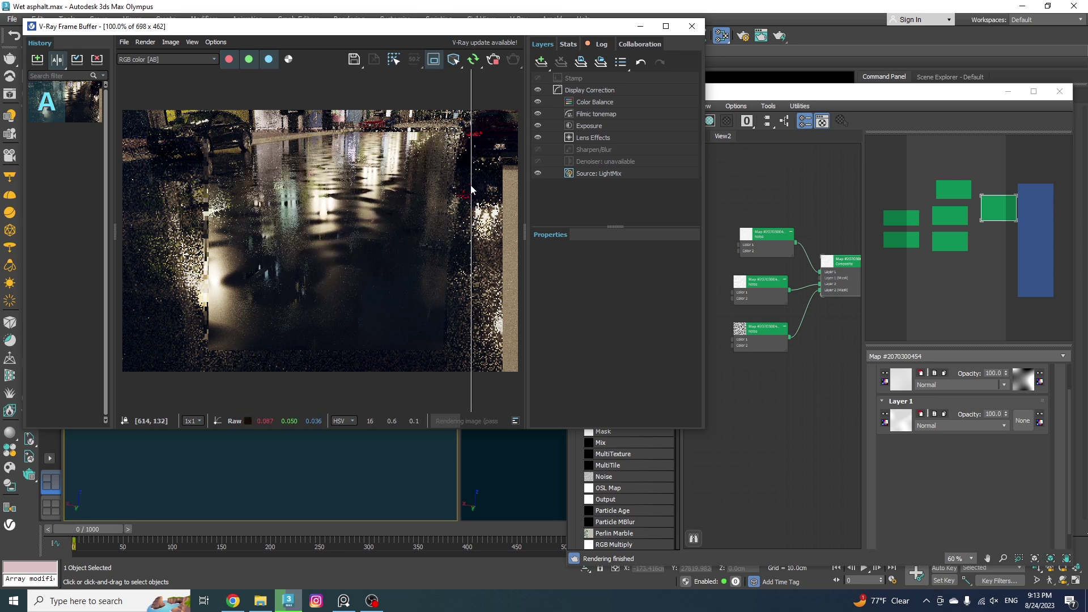
{"action": "left_click_drag", "start_coordinate": [471, 192], "coordinate": [196, 218]}
{"action": "left_click", "coordinate": [448, 194]}
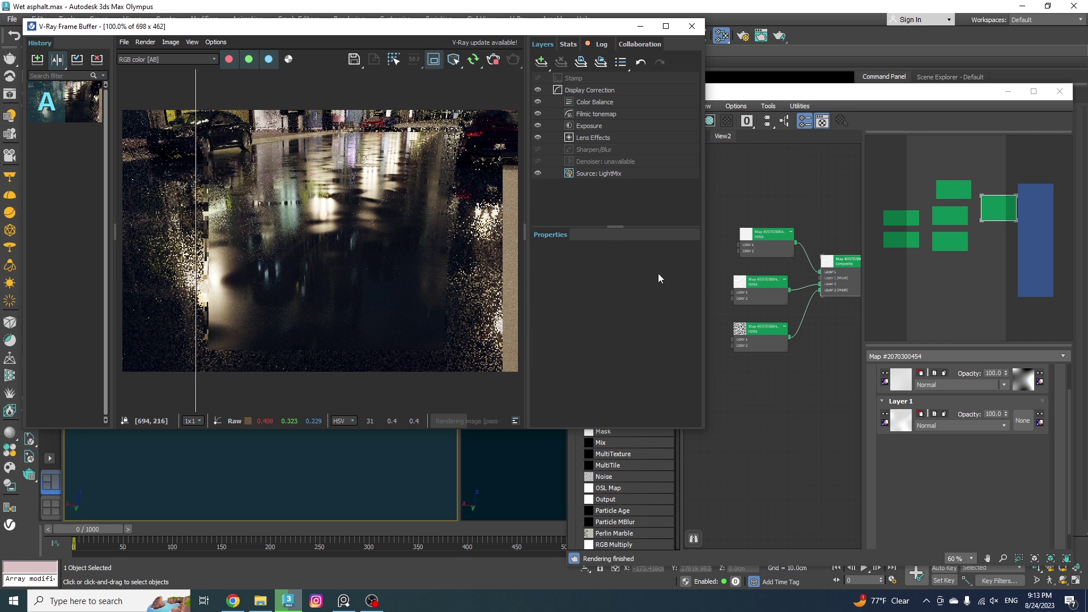
Step: Set the Layer 2 Noise map's size to 150 and the mask Noise map's size to 75
{"action": "left_click", "coordinate": [742, 287]}
{"action": "double_click", "coordinate": [787, 295]}
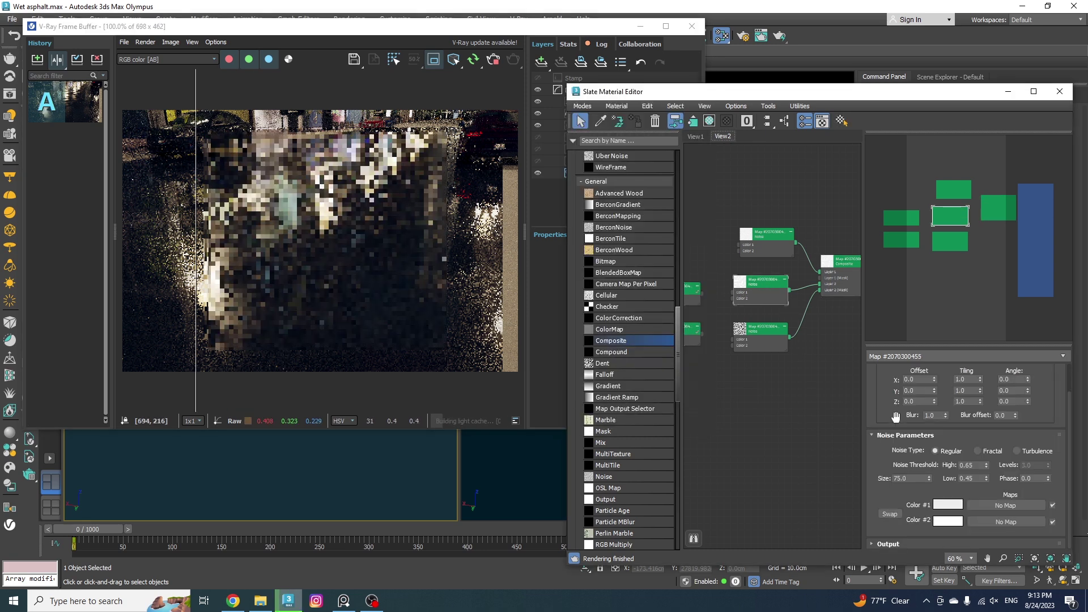
{"action": "double_click", "coordinate": [911, 479]}
{"action": "type", "text": "100"}
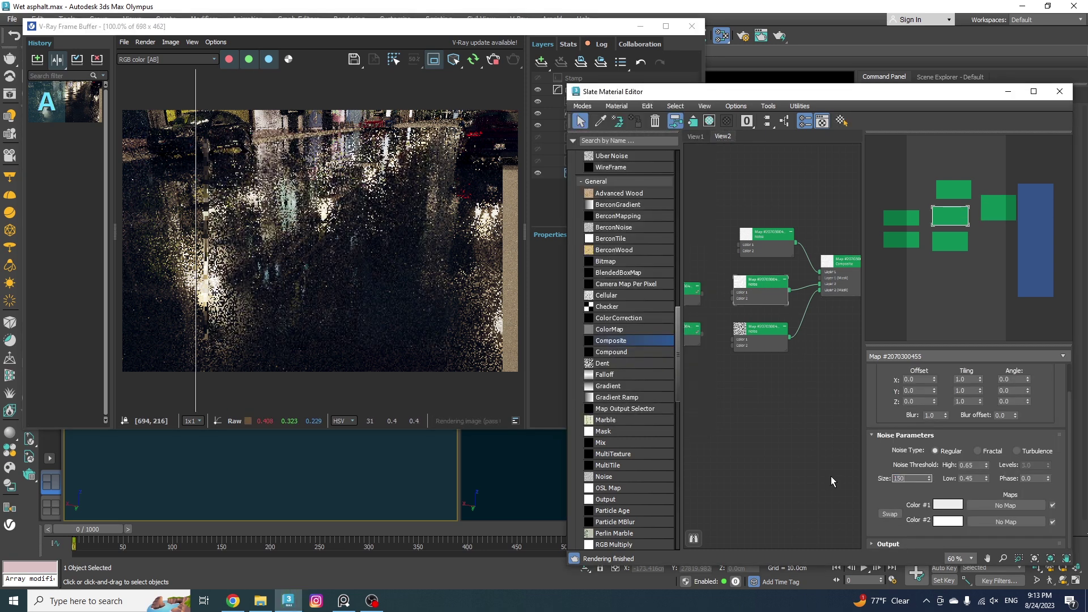
{"action": "key", "text": "Return"}
{"action": "double_click", "coordinate": [765, 339]}
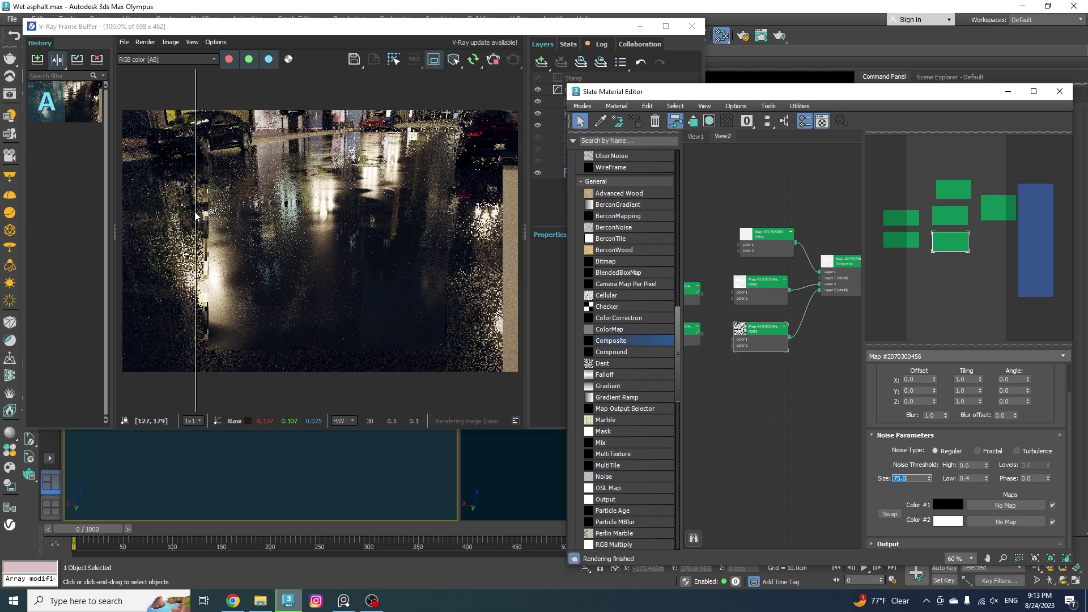
Step: Duplicate the Layer 2 Noise map below the other maps and set the copy's size to 400
{"action": "left_click_drag", "start_coordinate": [195, 215], "coordinate": [222, 218]}
{"action": "middle_click_drag", "start_coordinate": [759, 282], "coordinate": [736, 220]}
{"action": "left_click_drag", "start_coordinate": [737, 224], "coordinate": [733, 319], "text": "shift"}
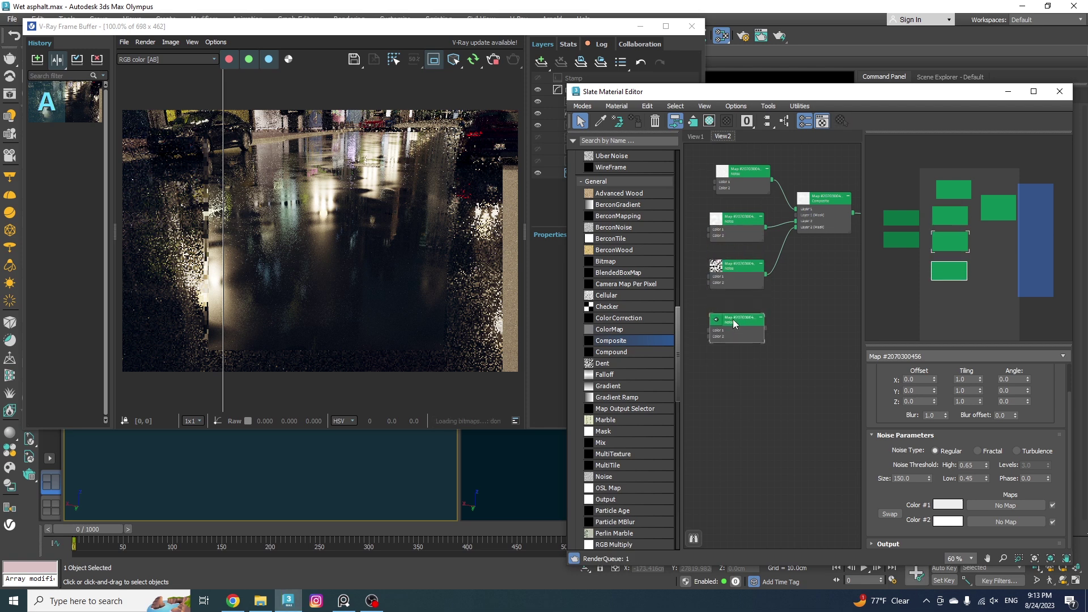
{"action": "double_click", "coordinate": [907, 478]}
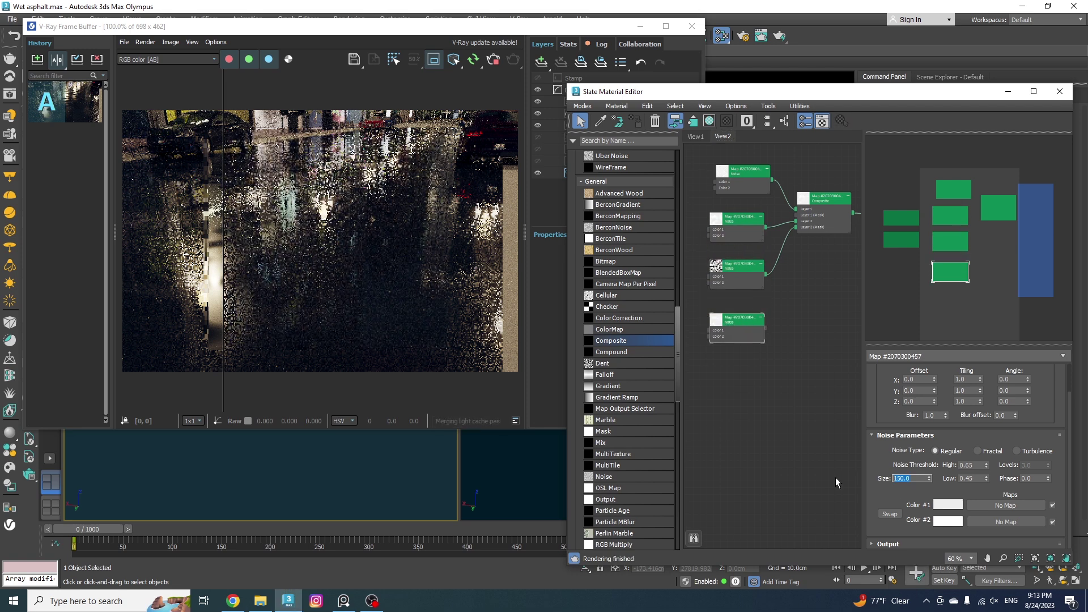
{"action": "type", "text": "400"}
{"action": "key", "text": "Return"}
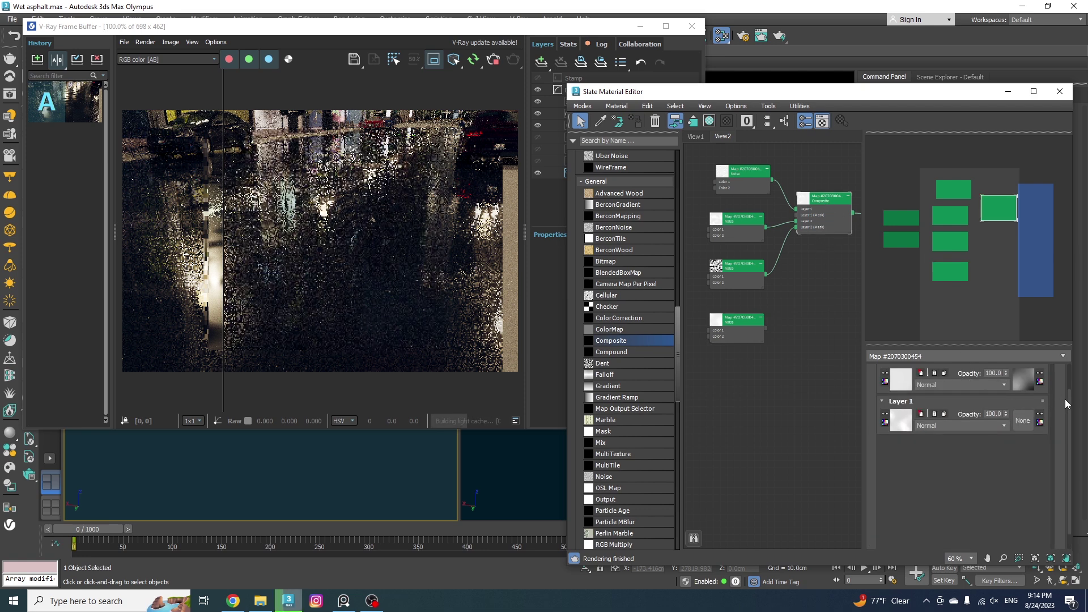
Step: Add a third layer to the Composite map and connect the duplicated Noise map to it
{"action": "left_click_drag", "start_coordinate": [1069, 399], "coordinate": [1064, 367]}
{"action": "left_click", "coordinate": [1049, 383]}
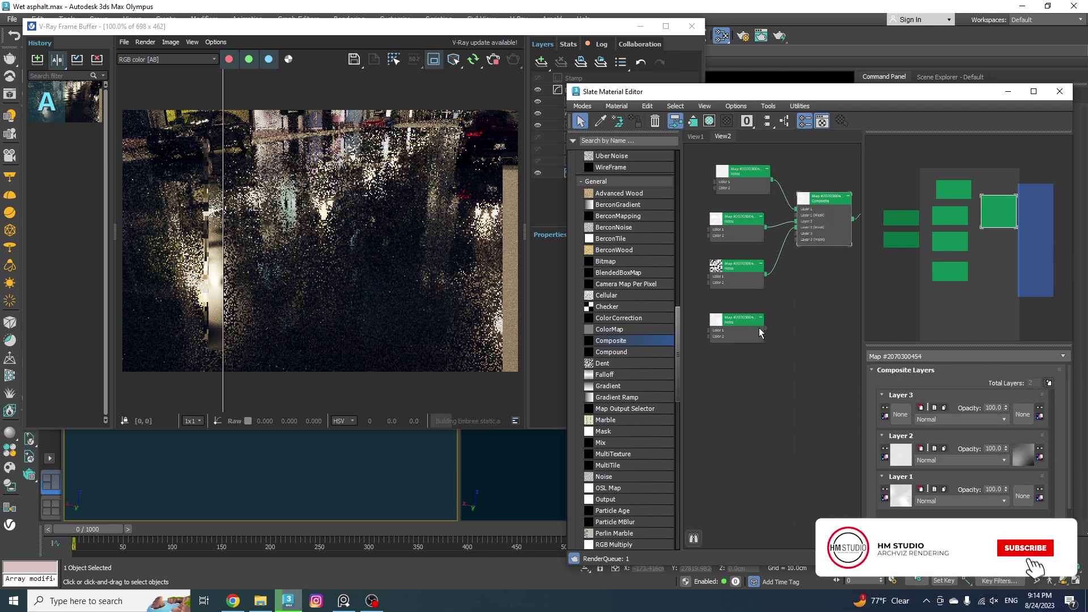
{"action": "left_click_drag", "start_coordinate": [765, 328], "coordinate": [798, 239]}
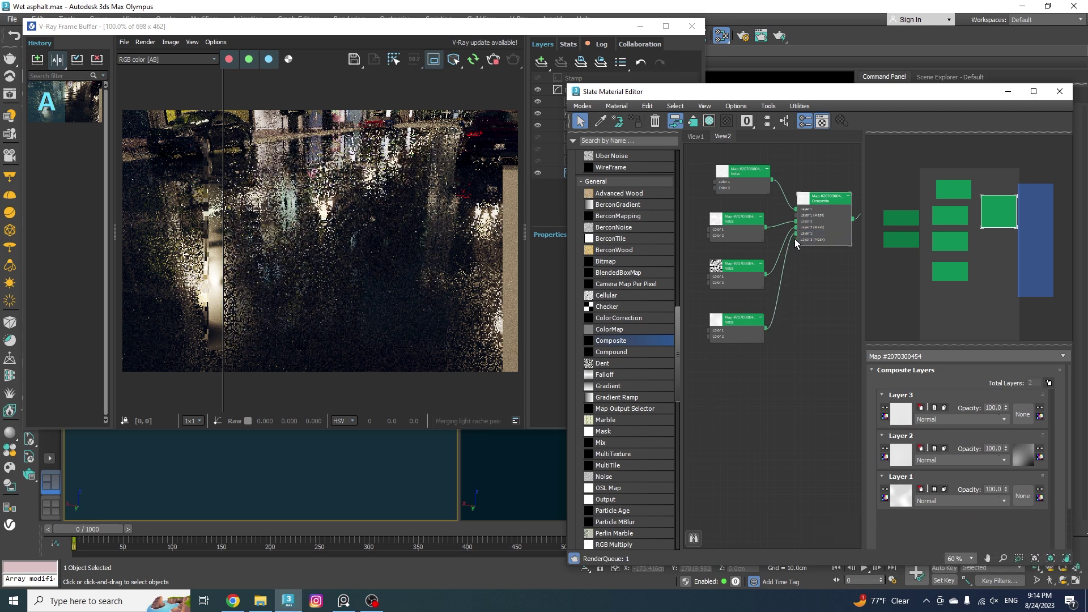
Step: Connect a copy of the mask Noise map to the Composite's Layer 3 mask and set its size to 150
{"action": "left_click_drag", "start_coordinate": [732, 273], "coordinate": [795, 239], "text": "shift"}
{"action": "type", "text": "150"}
{"action": "key", "text": "Return"}
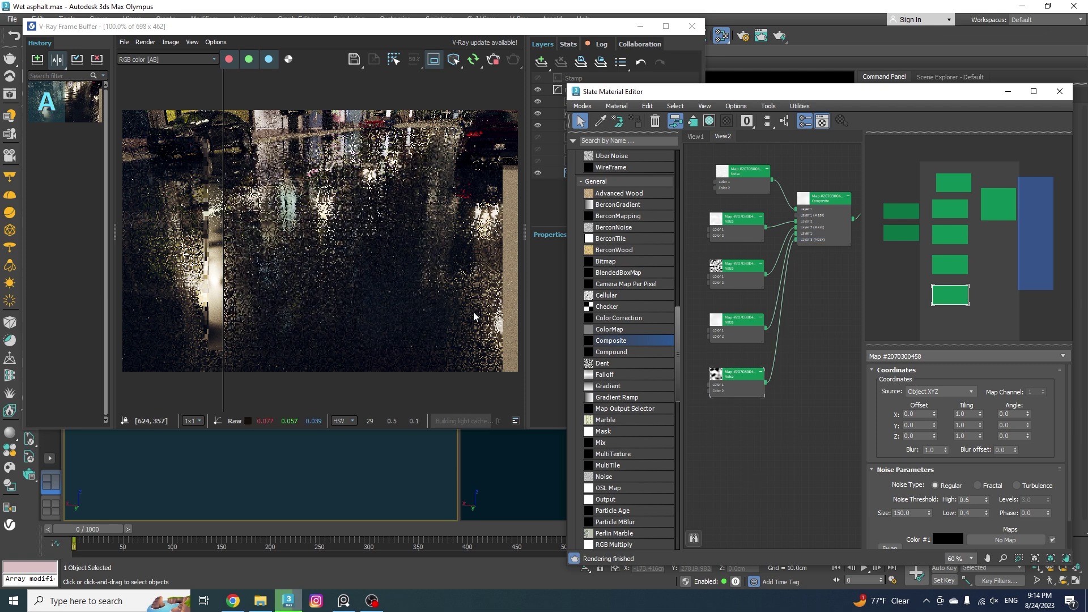
Step: Check the render against the saved one in the A/B wipe, and set the Layer 3 Noise map's size to 250
{"action": "left_click", "coordinate": [176, 306]}
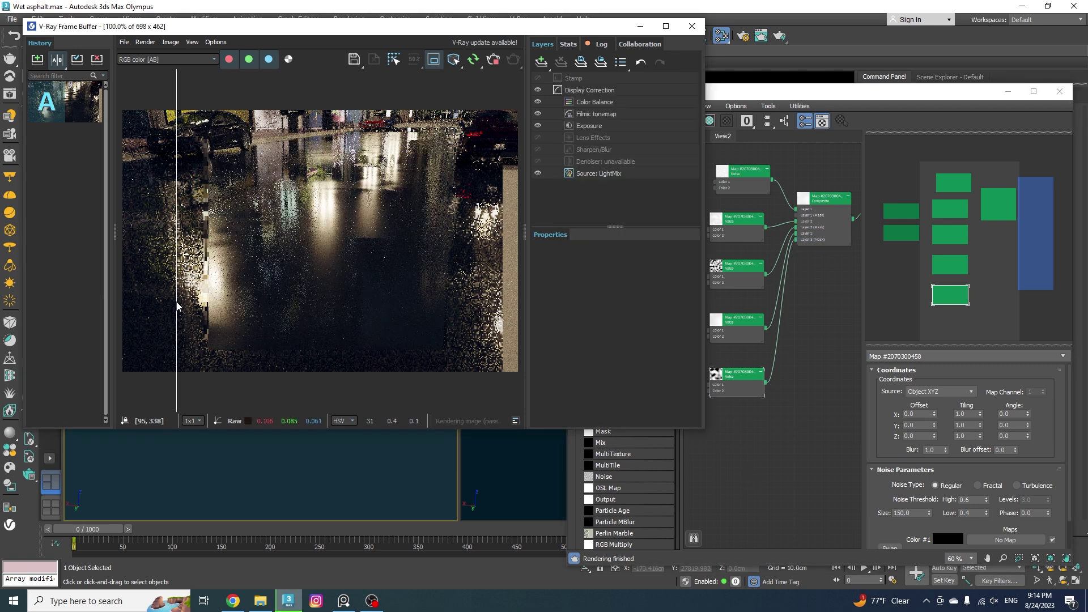
{"action": "mouse_move", "coordinate": [180, 308]}
{"action": "left_mouse_down"}
{"action": "mouse_move", "coordinate": [488, 294]}
{"action": "mouse_move", "coordinate": [193, 294]}
{"action": "left_mouse_up"}
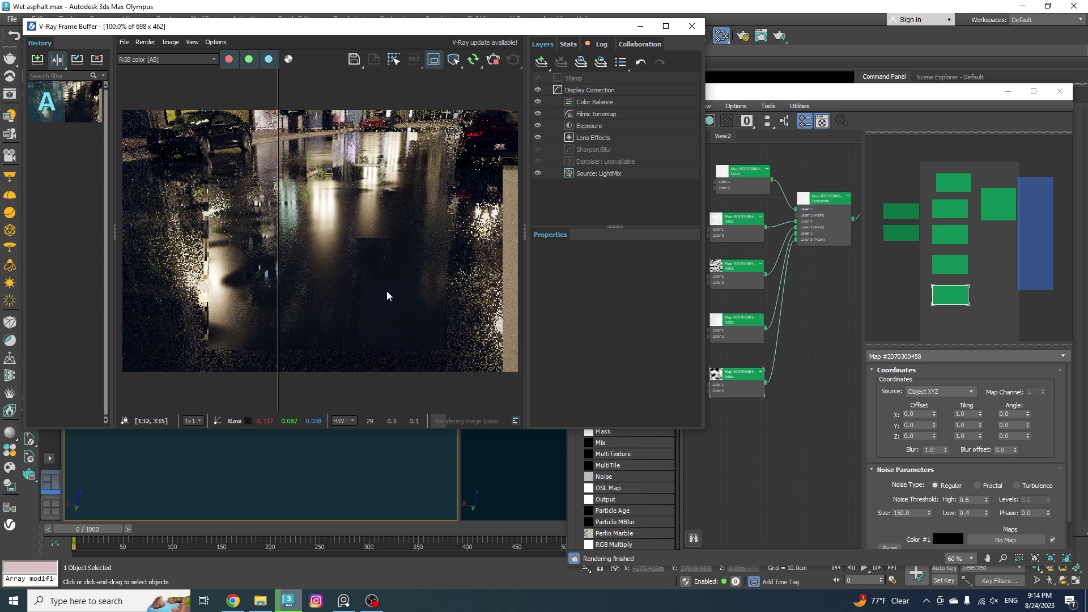
{"action": "left_click", "coordinate": [708, 331]}
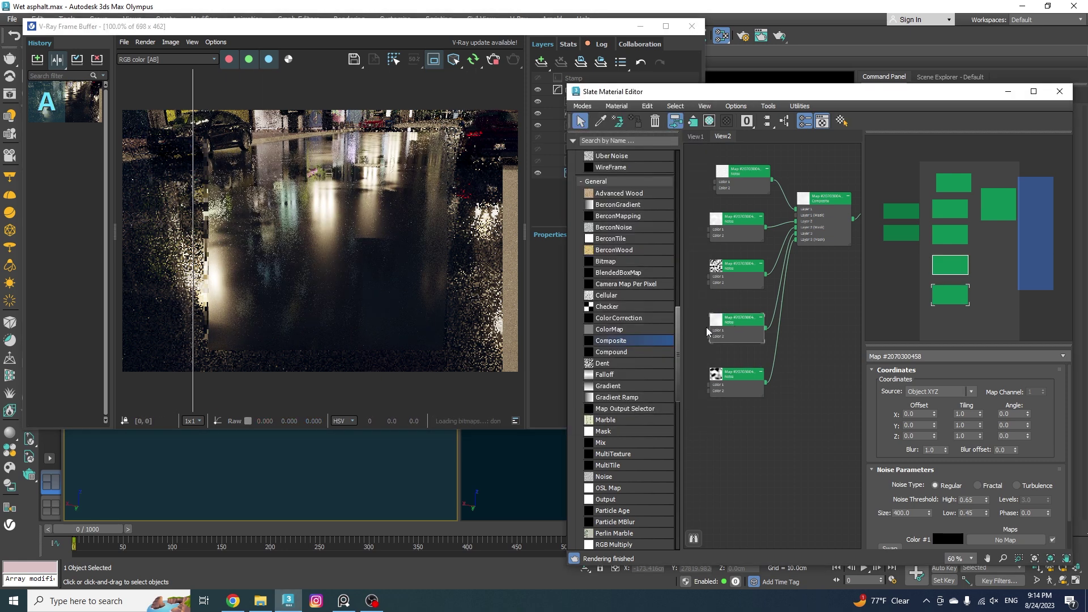
{"action": "double_click", "coordinate": [900, 513]}
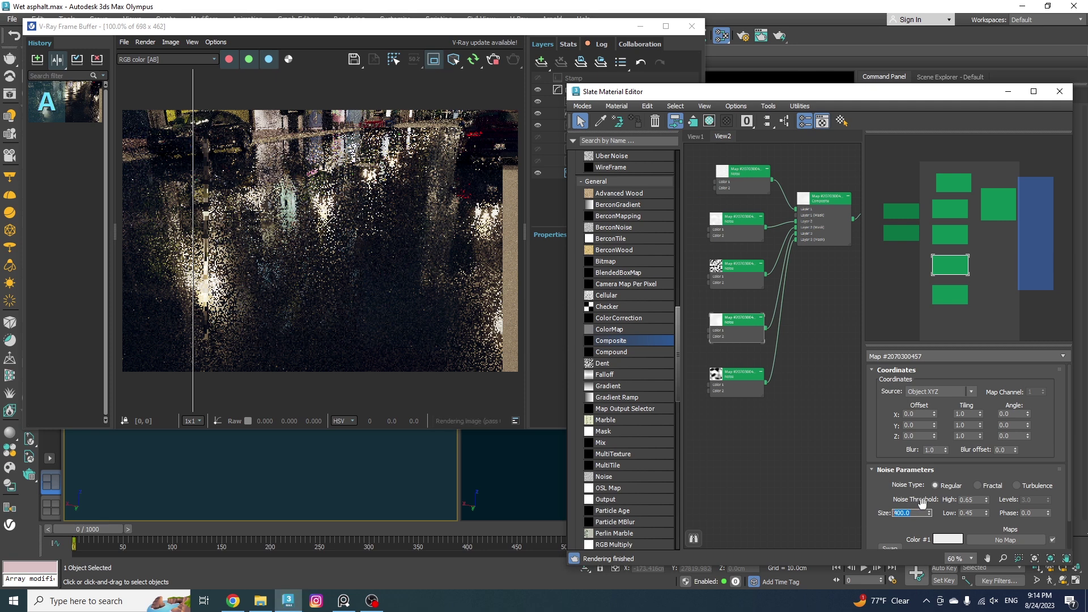
{"action": "type", "text": "250"}
{"action": "key", "text": "Return"}
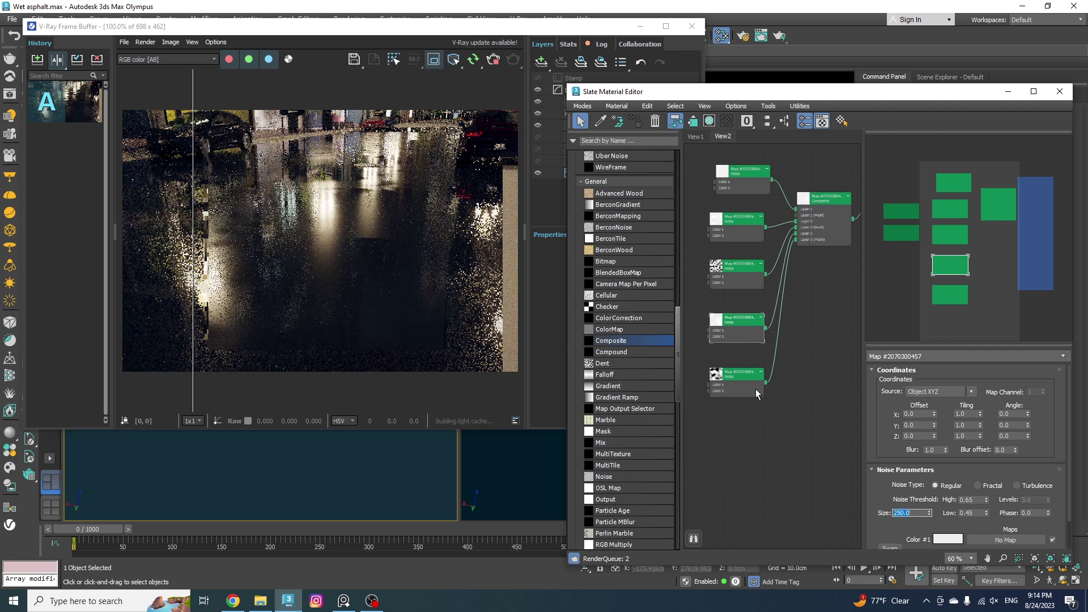
Step: Set the Layer 3 mask Noise map's size to 100
{"action": "left_click", "coordinate": [736, 374]}
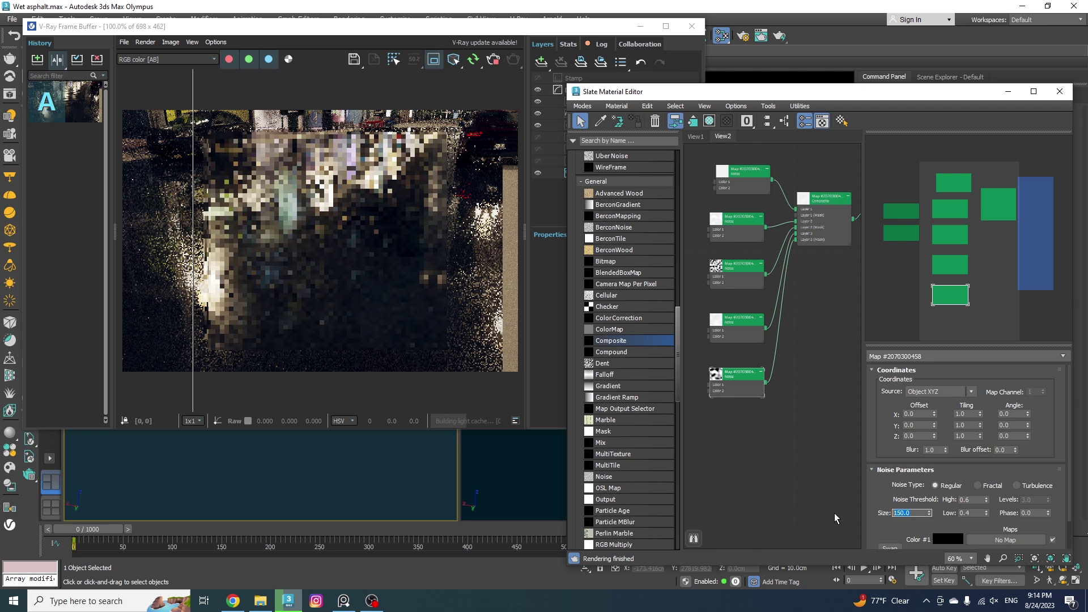
{"action": "type", "text": "100"}
{"action": "key", "text": "Return"}
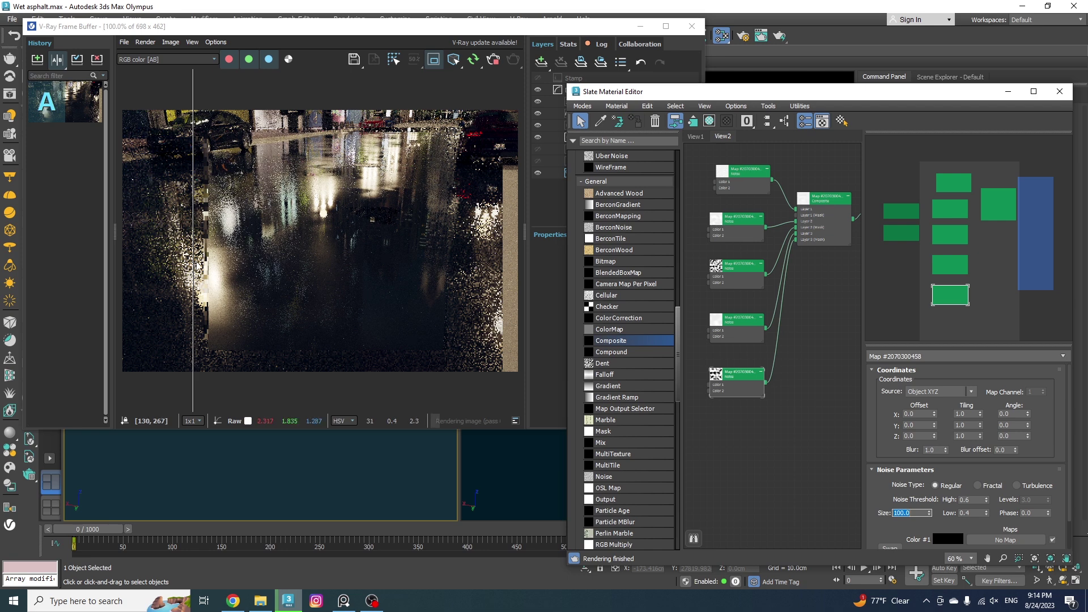
Step: Wipe the A/B comparison across the road and look over the wet street reference photos
{"action": "left_click_drag", "start_coordinate": [196, 261], "coordinate": [447, 250]}
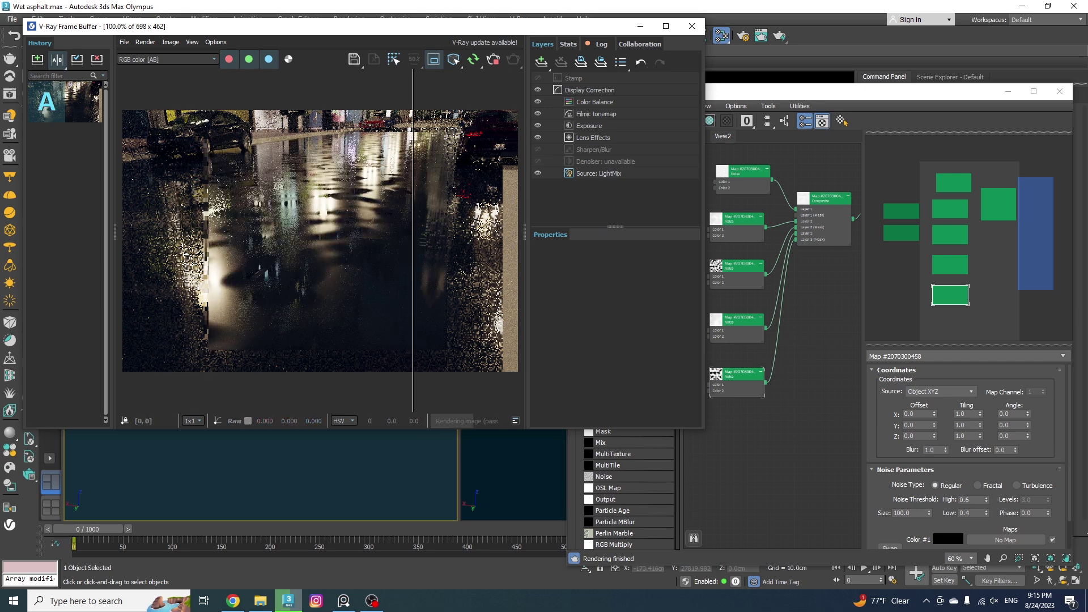
{"action": "key", "text": "alt+Tab"}
{"action": "right_click_drag", "start_coordinate": [669, 348], "coordinate": [501, 352]}
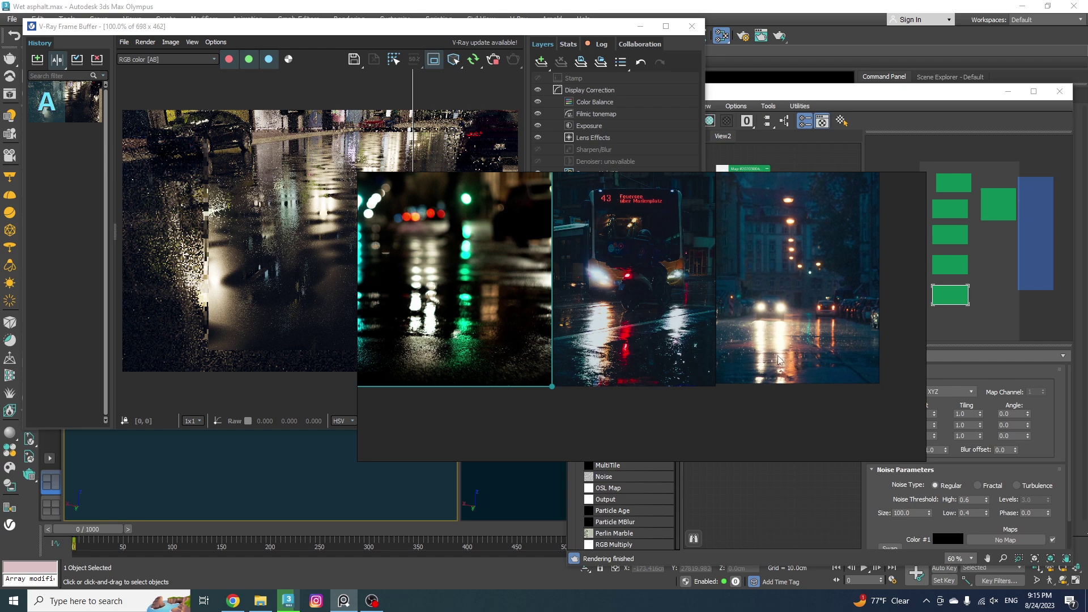
{"action": "right_click_drag", "start_coordinate": [434, 303], "coordinate": [1087, 261]}
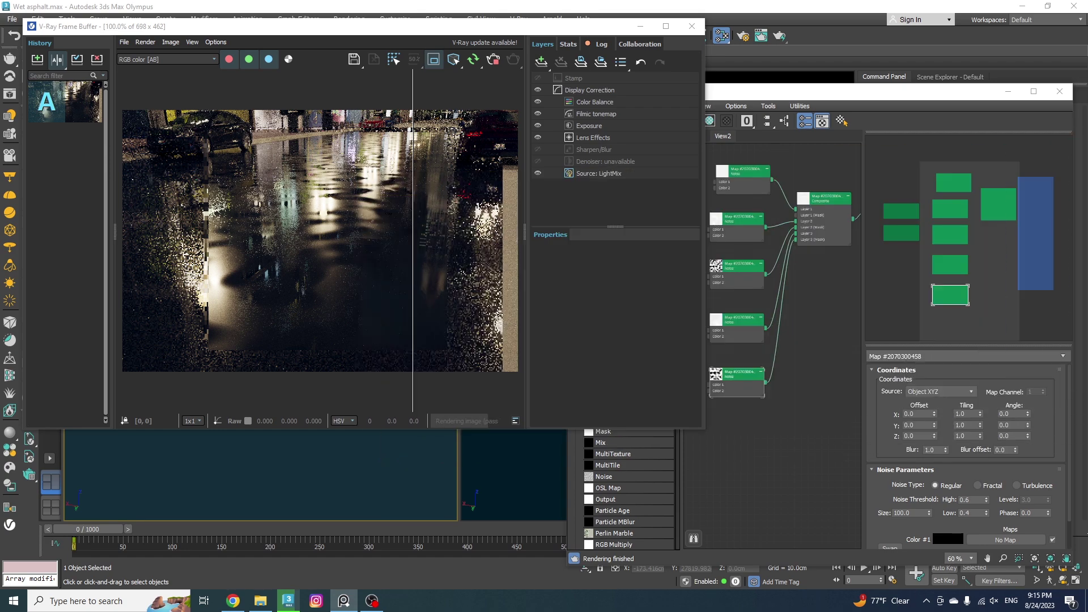
Step: Place the albedo VRayBitmap node above the Noise maps, near the material
{"action": "left_click", "coordinate": [798, 282]}
{"action": "scroll", "coordinate": [757, 314], "scroll_direction": "down", "scroll_amount": 10}
{"action": "scroll", "coordinate": [757, 314], "scroll_direction": "up", "scroll_amount": 4}
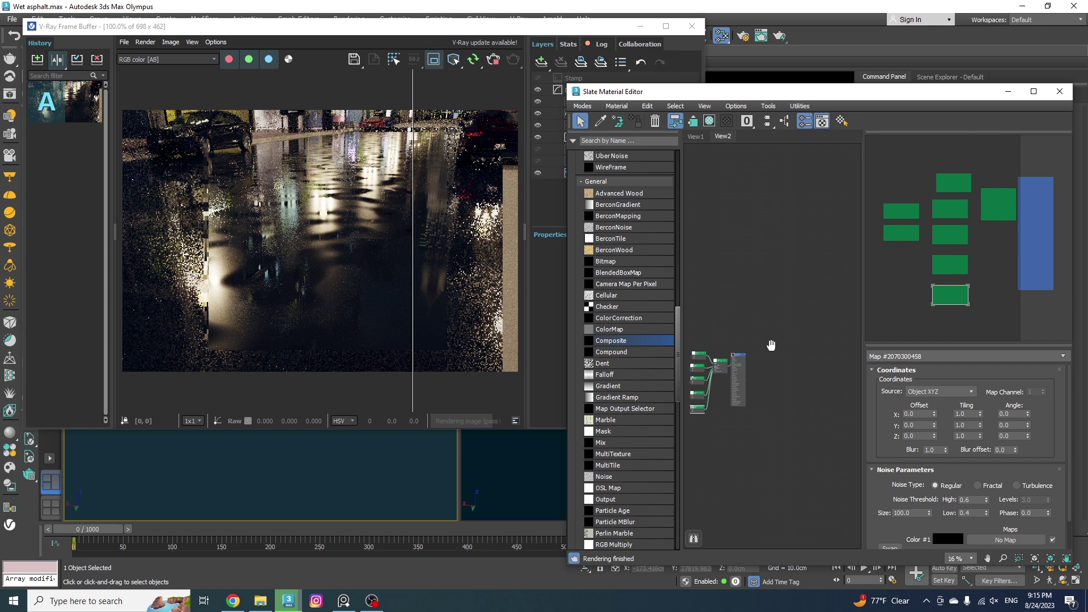
{"action": "middle_click_drag", "start_coordinate": [771, 345], "coordinate": [831, 340]}
{"action": "scroll", "coordinate": [741, 366], "scroll_direction": "up", "scroll_amount": 5}
{"action": "left_click_drag", "start_coordinate": [728, 357], "coordinate": [811, 287]}
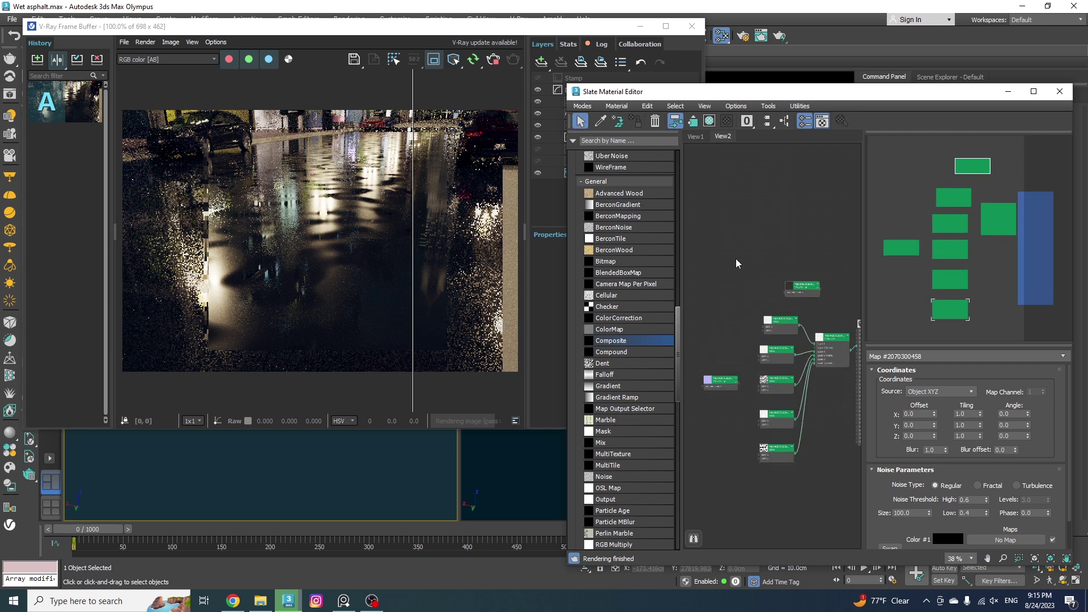
{"action": "middle_click_drag", "start_coordinate": [815, 293], "coordinate": [754, 268]}
Step: Preview the albedo.tif bitmap image and connect its map to the material's Diffuse slot
{"action": "double_click", "coordinate": [746, 264]}
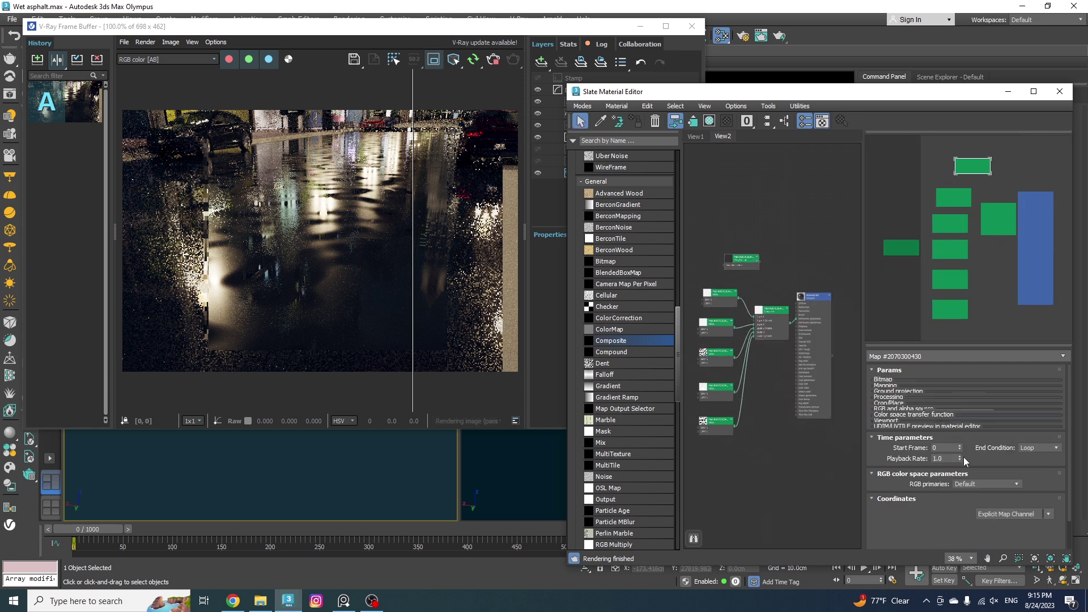
{"action": "left_click", "coordinate": [966, 408]}
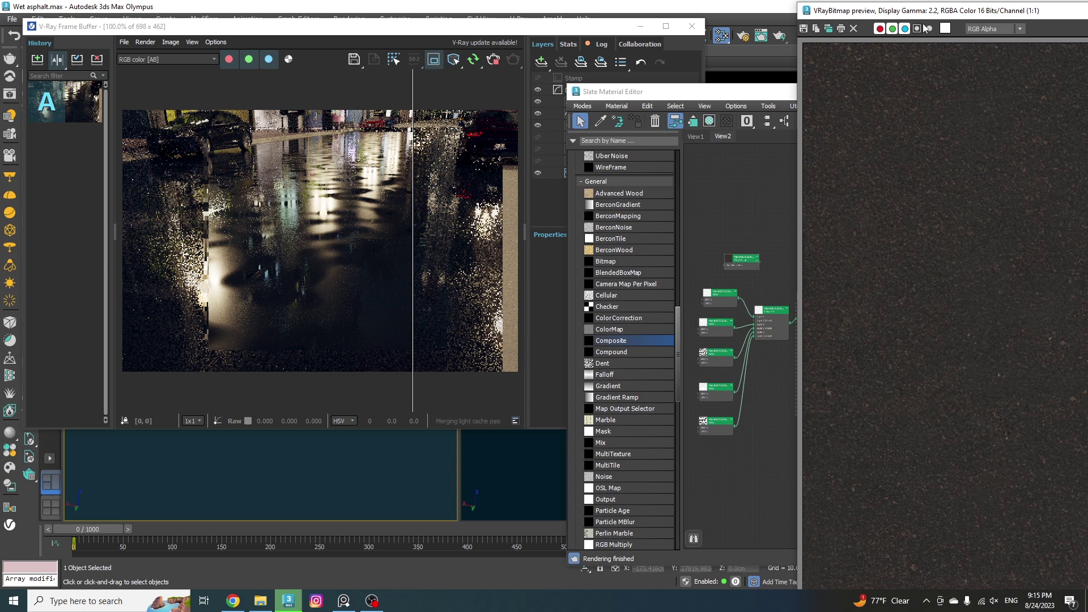
{"action": "left_click_drag", "start_coordinate": [927, 12], "coordinate": [378, 50]}
{"action": "left_click", "coordinate": [823, 44]}
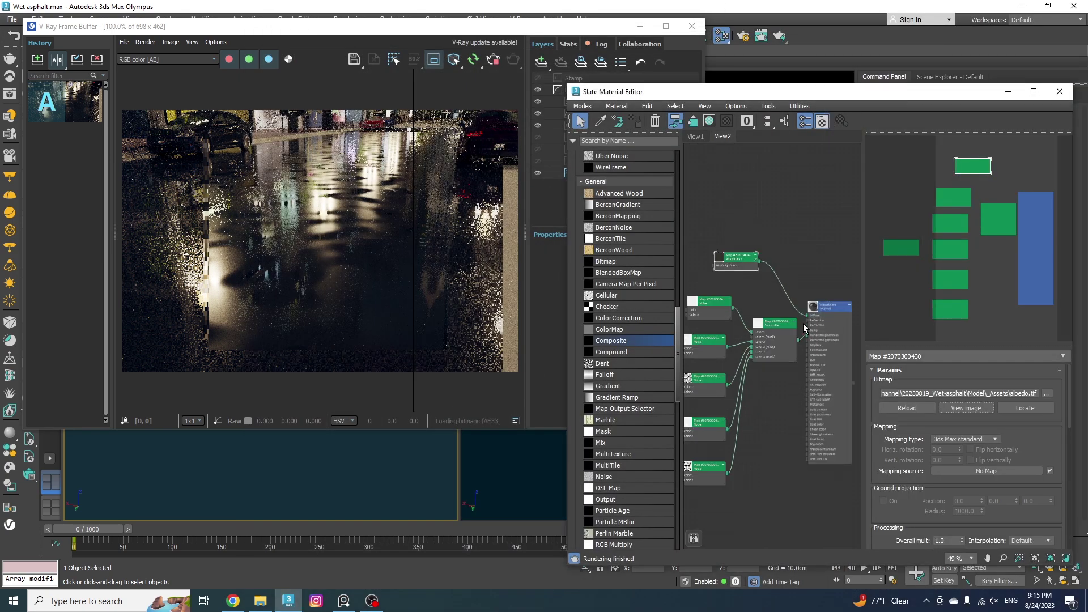
Step: Move the normal.tif VRayBitmap node below the lowest Noise map and show its parameters
{"action": "middle_click_drag", "start_coordinate": [758, 396], "coordinate": [843, 278]}
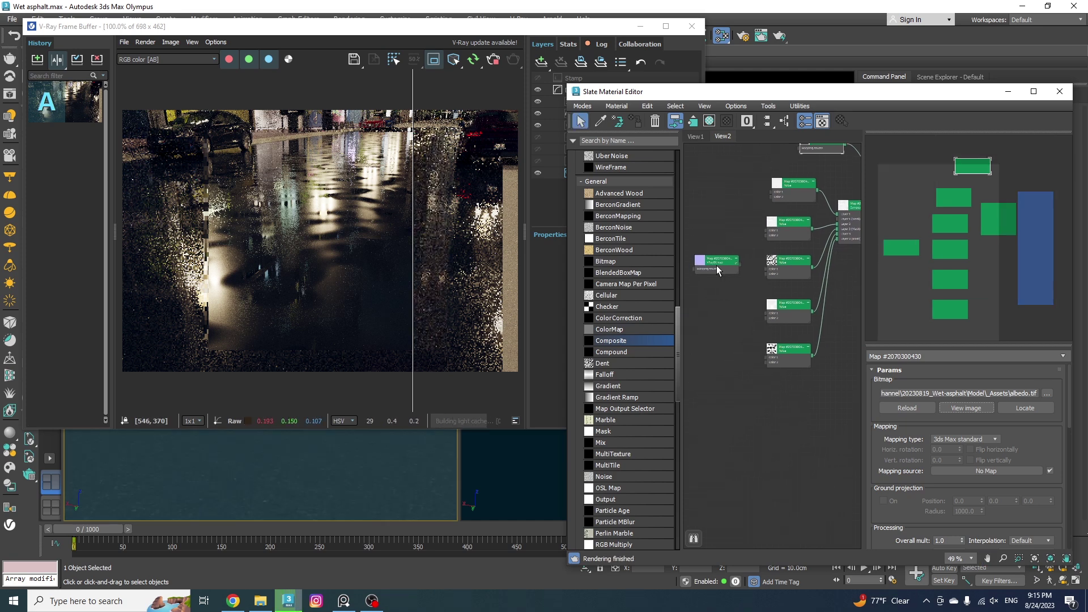
{"action": "left_click_drag", "start_coordinate": [716, 264], "coordinate": [778, 393]}
{"action": "scroll", "coordinate": [772, 389], "scroll_direction": "up", "scroll_amount": 3}
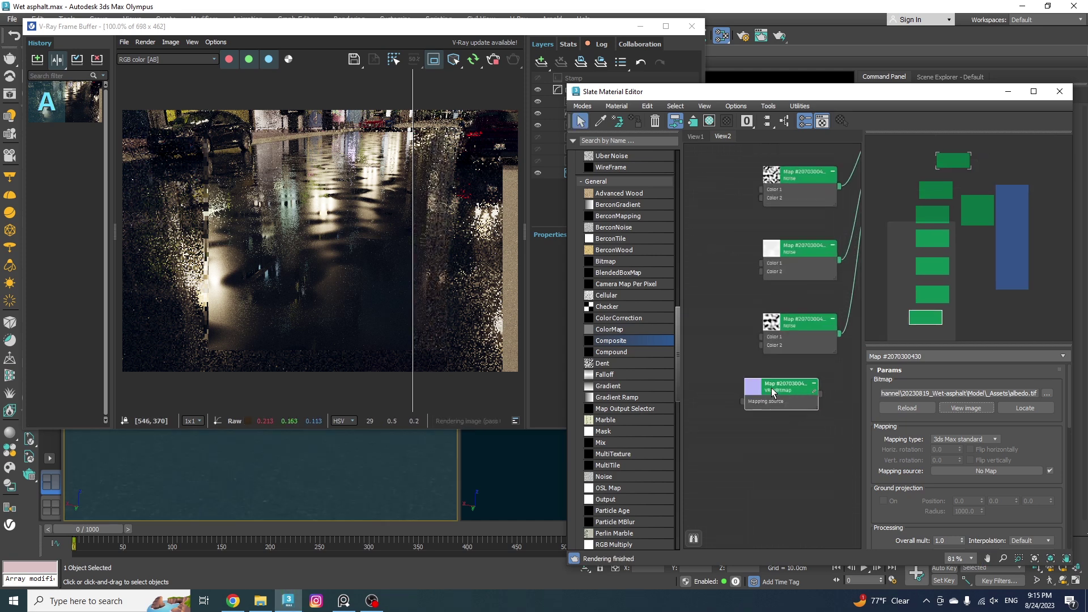
{"action": "double_click", "coordinate": [787, 396]}
{"action": "middle_click_drag", "start_coordinate": [788, 400], "coordinate": [733, 392]}
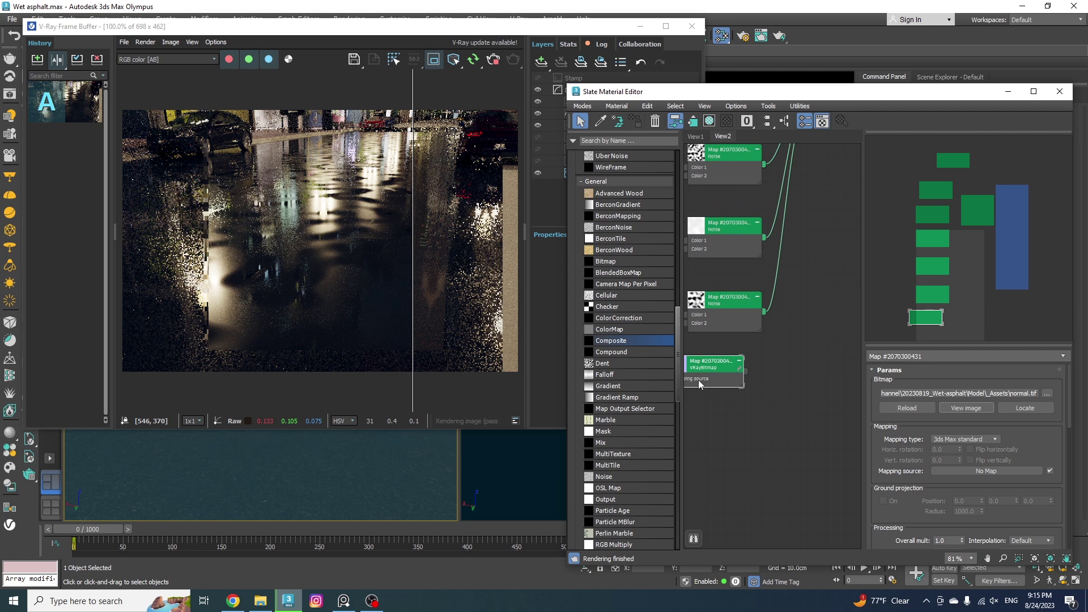
Step: Add a VRayNormalMap beside the normal.tif bitmap and connect the bitmap to its normal map input
{"action": "scroll", "coordinate": [643, 431], "scroll_direction": "down", "scroll_amount": 3}
{"action": "scroll", "coordinate": [643, 434], "scroll_direction": "down", "scroll_amount": 15}
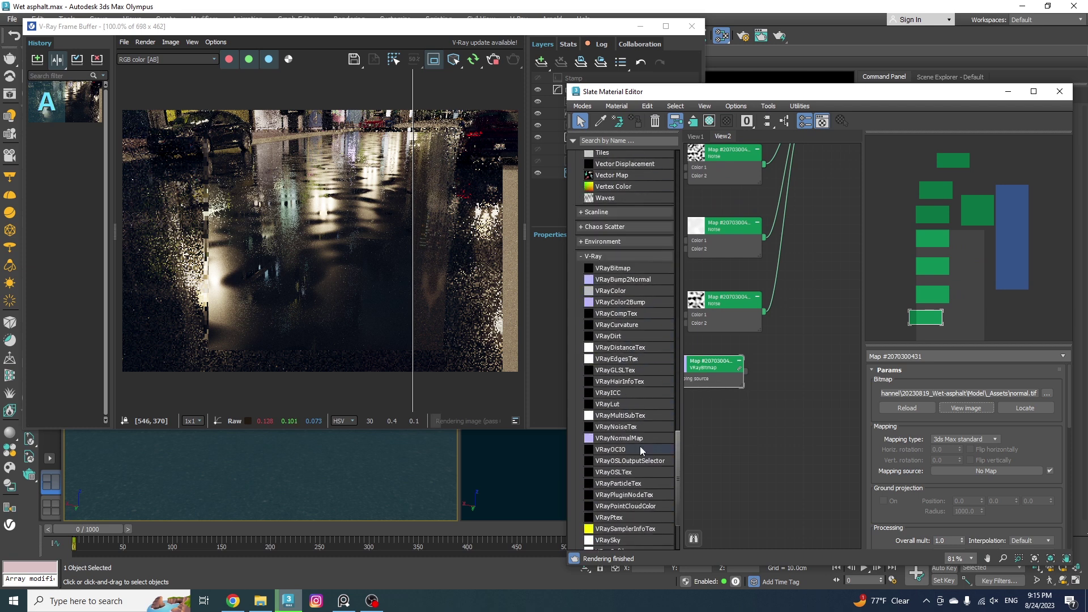
{"action": "left_click", "coordinate": [610, 441]}
{"action": "left_click", "coordinate": [797, 367]}
{"action": "left_click_drag", "start_coordinate": [754, 380], "coordinate": [762, 379]}
{"action": "scroll", "coordinate": [757, 391], "scroll_direction": "down", "scroll_amount": 4}
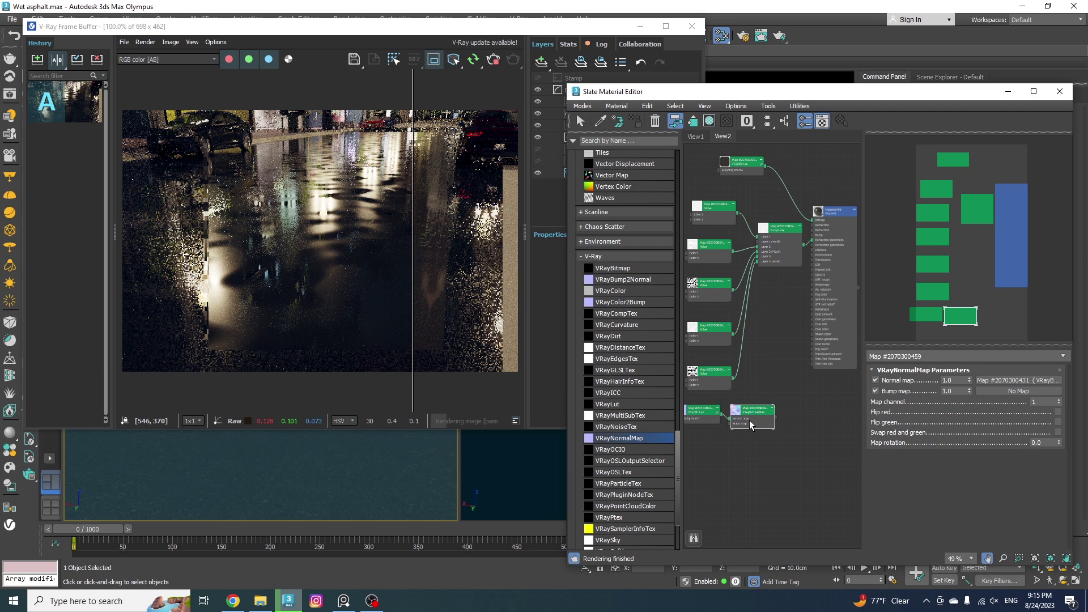
Step: Connect the VRayNormalMap to the material's Bump slot and set the bump map amount to 10
{"action": "key", "text": "s"}
{"action": "left_click_drag", "start_coordinate": [798, 299], "coordinate": [812, 240]}
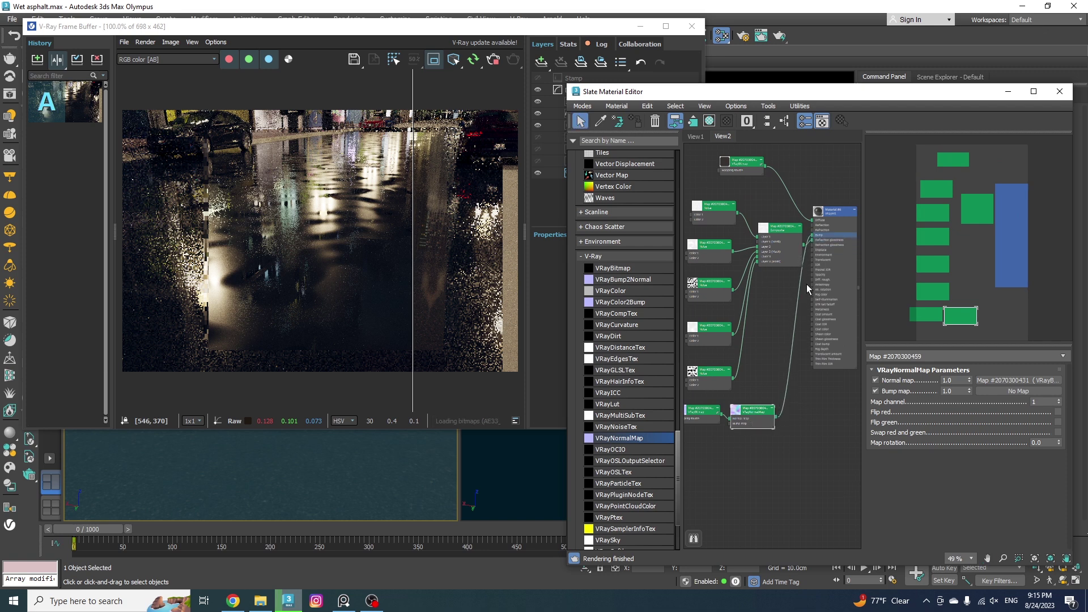
{"action": "double_click", "coordinate": [838, 220]}
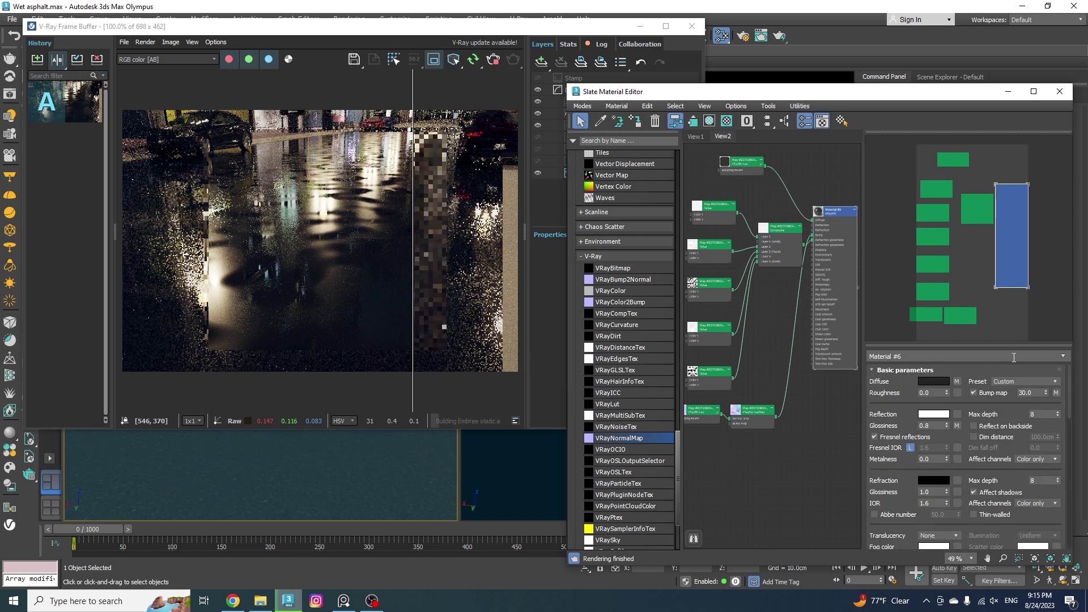
{"action": "double_click", "coordinate": [1027, 392]}
{"action": "type", "text": "10"}
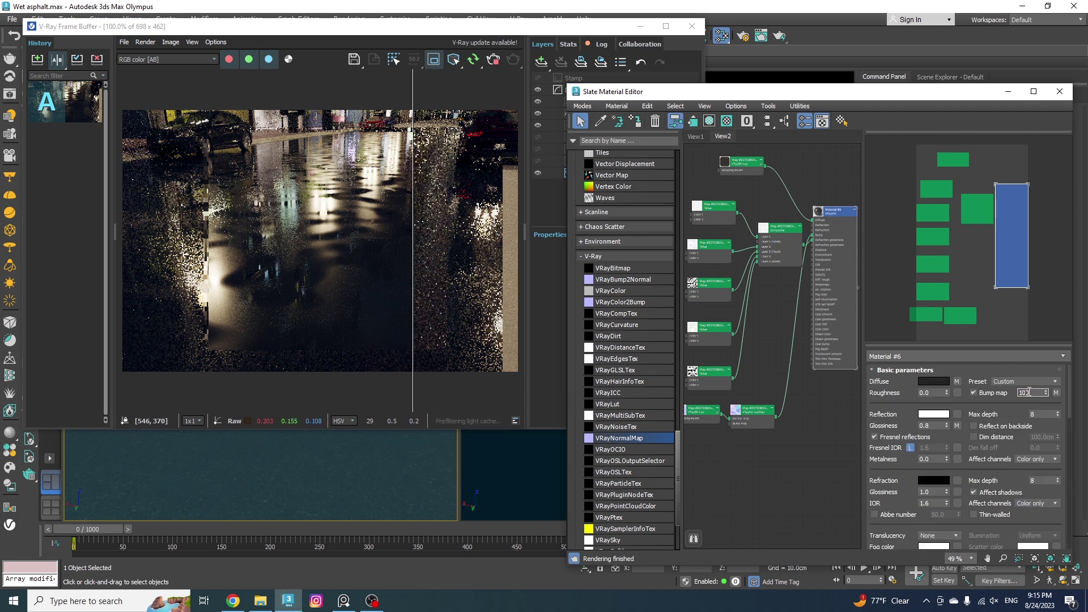
{"action": "key", "text": "Return"}
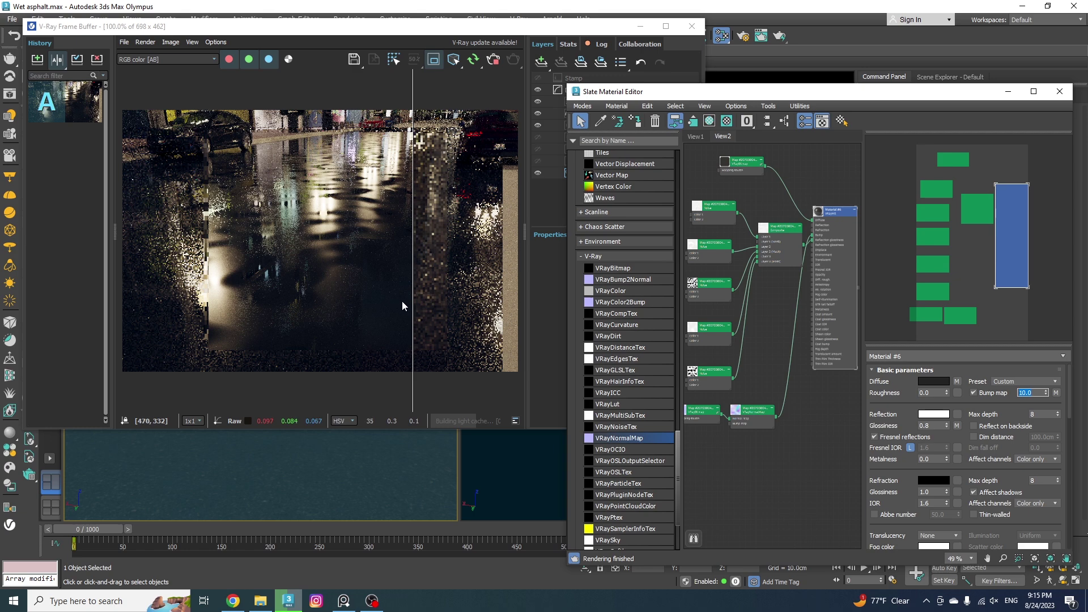
Step: Wipe the A/B comparison off the road and examine the bumped asphalt reflections up close
{"action": "left_click_drag", "start_coordinate": [412, 308], "coordinate": [135, 299]}
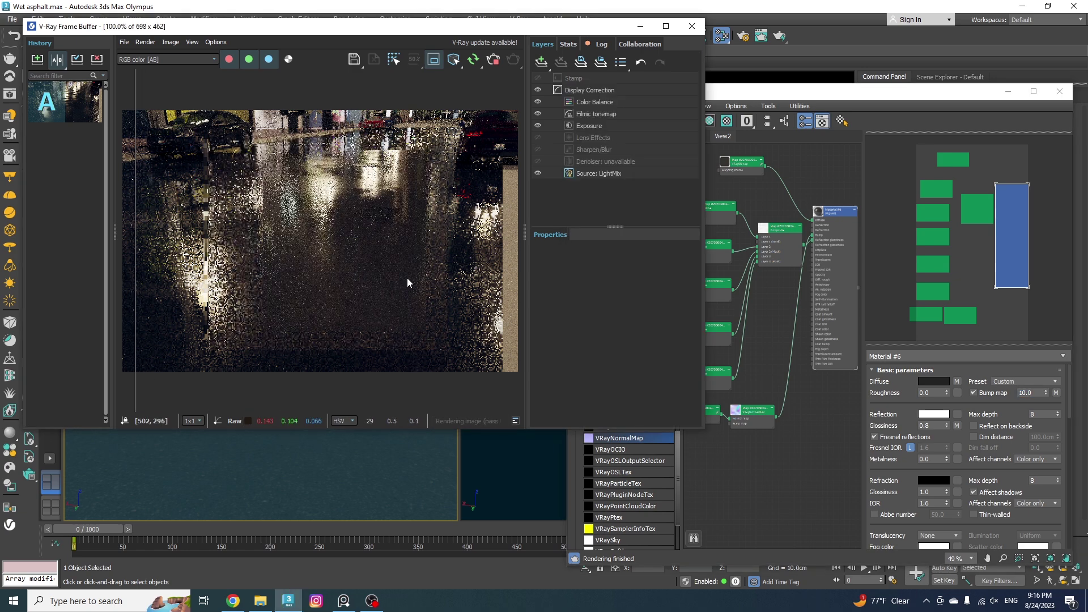
{"action": "scroll", "coordinate": [312, 224], "scroll_direction": "up", "scroll_amount": 1}
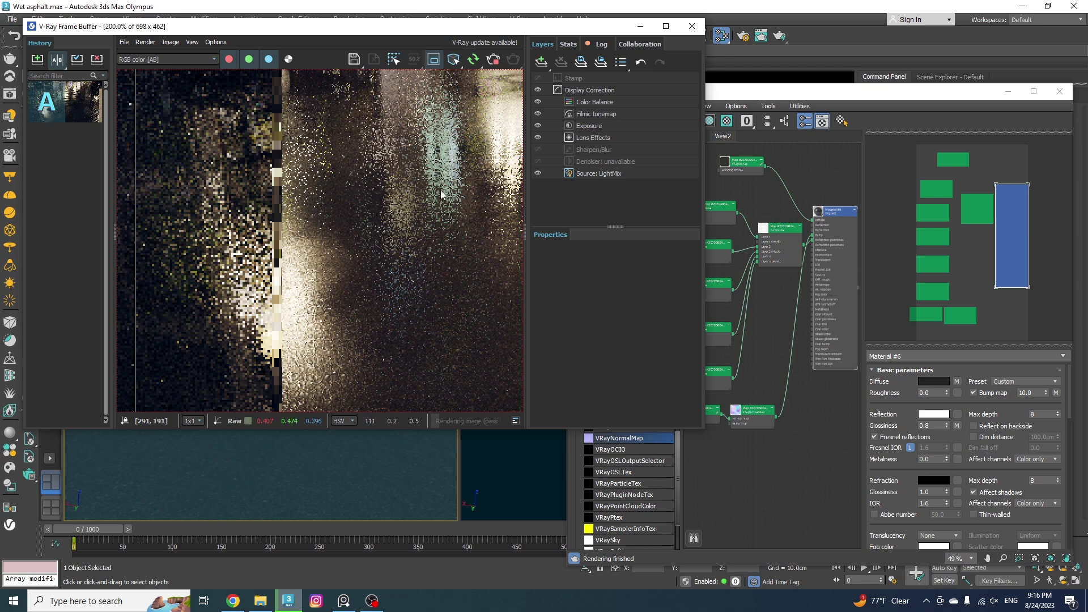
{"action": "scroll", "coordinate": [418, 231], "scroll_direction": "down", "scroll_amount": 1}
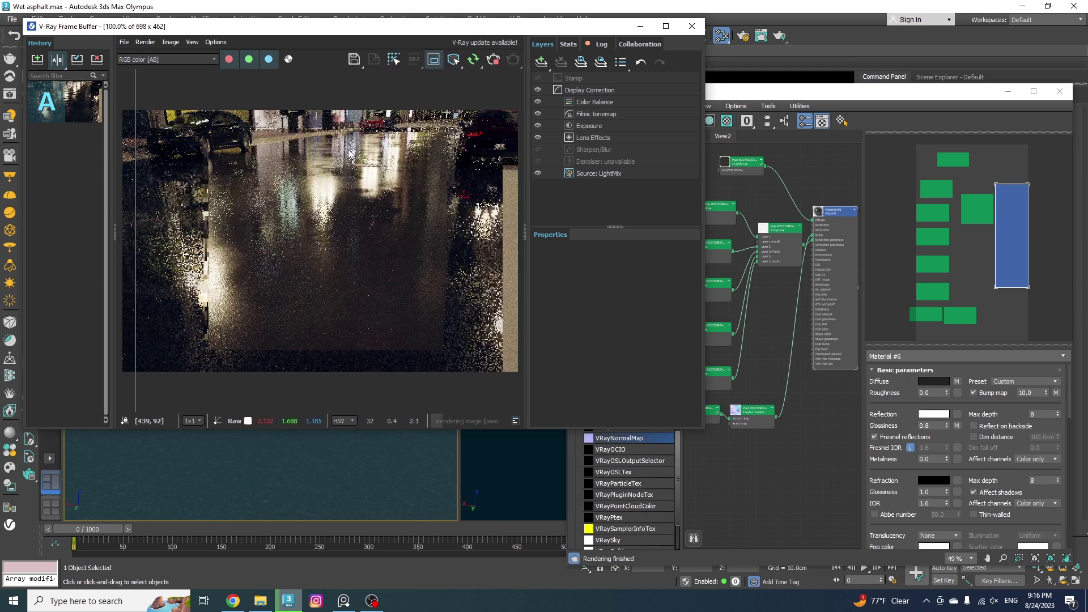
Step: Duplicate the Composite map with its five Noise maps below the normal map nodes
{"action": "middle_click_drag", "start_coordinate": [760, 328], "coordinate": [792, 298]}
{"action": "scroll", "coordinate": [792, 298], "scroll_direction": "down", "scroll_amount": 1}
{"action": "left_click_drag", "start_coordinate": [805, 224], "coordinate": [743, 187]}
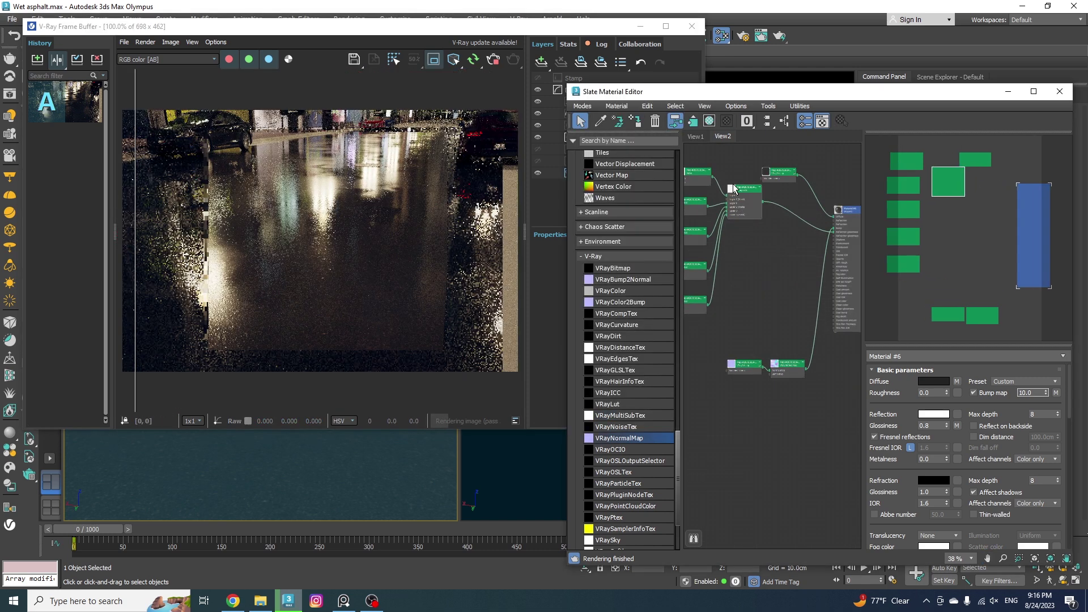
{"action": "middle_click_drag", "start_coordinate": [743, 188], "coordinate": [781, 187]}
{"action": "left_click_drag", "start_coordinate": [774, 158], "coordinate": [723, 298]}
{"action": "left_click_drag", "start_coordinate": [781, 189], "coordinate": [829, 425], "text": "shift"}
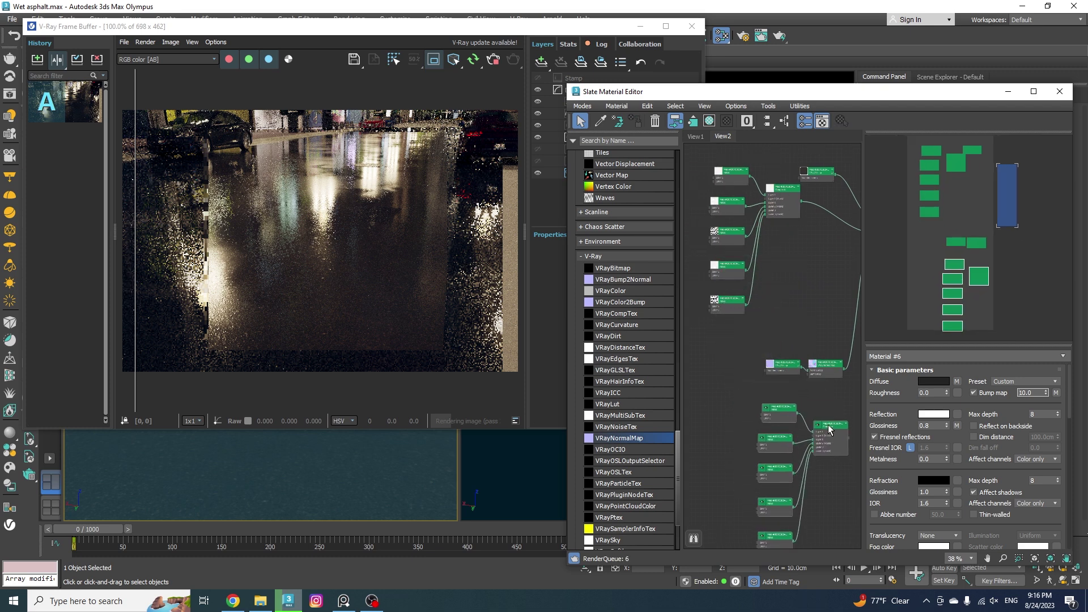
Step: Insert a Composite map between the VRayNormalMap and the material's bump slot, and give it a second layer
{"action": "middle_click_drag", "start_coordinate": [815, 400], "coordinate": [751, 386]}
{"action": "left_click_drag", "start_coordinate": [758, 358], "coordinate": [702, 341]}
{"action": "middle_click_drag", "start_coordinate": [721, 340], "coordinate": [783, 318]}
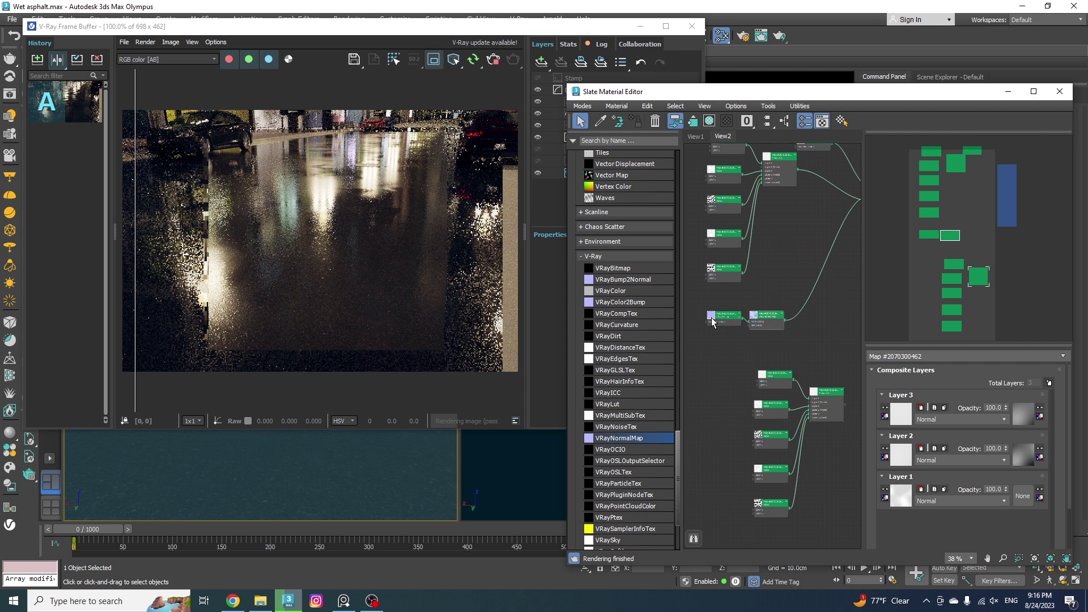
{"action": "scroll", "coordinate": [629, 384], "scroll_direction": "up", "scroll_amount": 12}
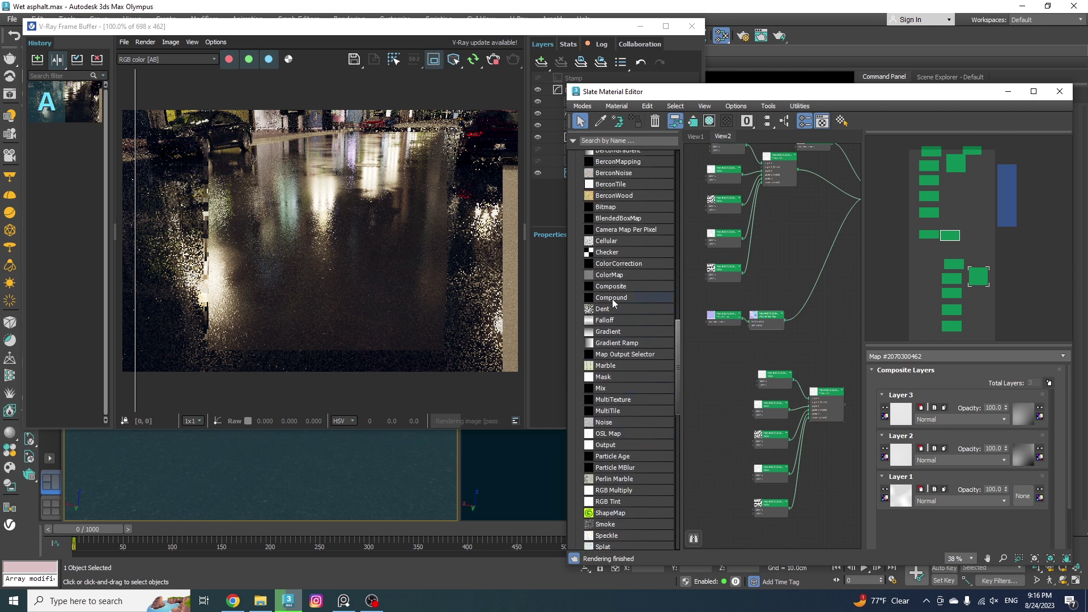
{"action": "left_click_drag", "start_coordinate": [613, 287], "coordinate": [807, 278]}
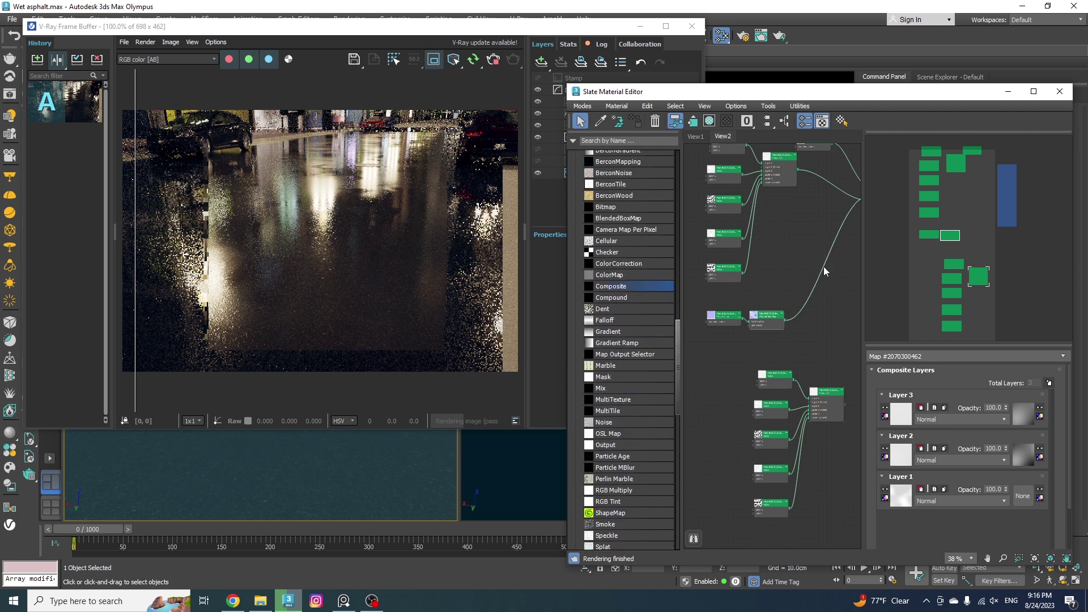
{"action": "left_click", "coordinate": [850, 284]}
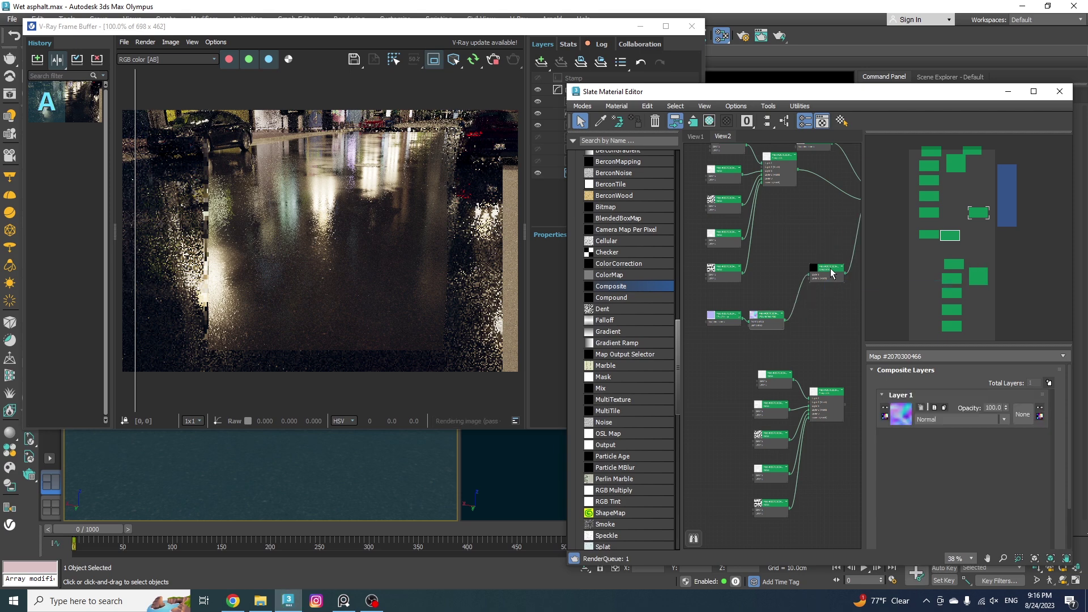
{"action": "left_click", "coordinate": [1049, 384]}
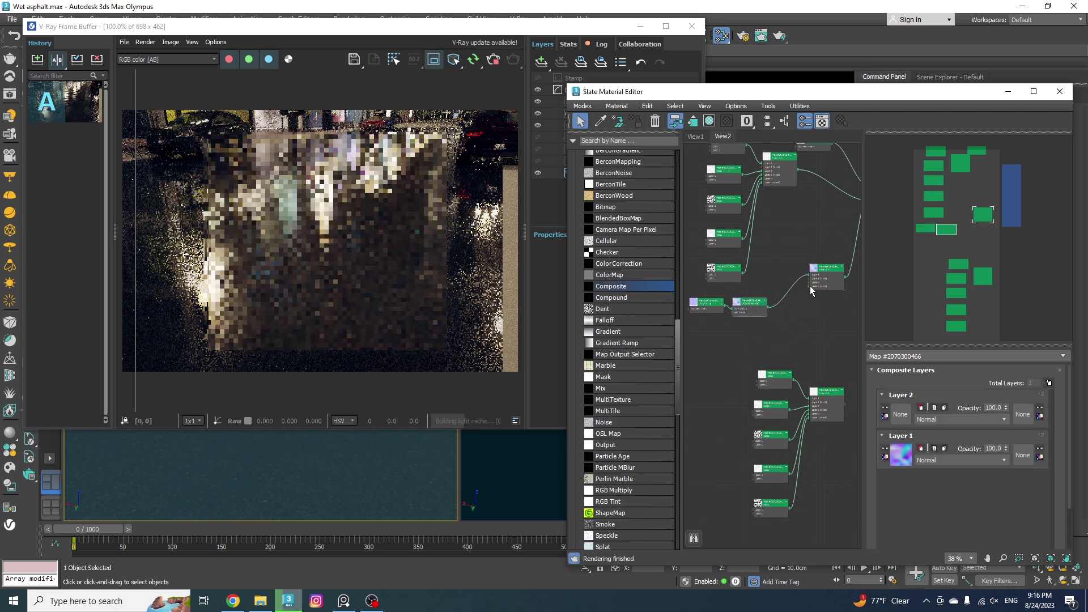
Step: Connect a new VRayColor map to Layer 2 of the bump Composite and arrange the nodes compactly below the normal map
{"action": "right_click", "coordinate": [783, 320]}
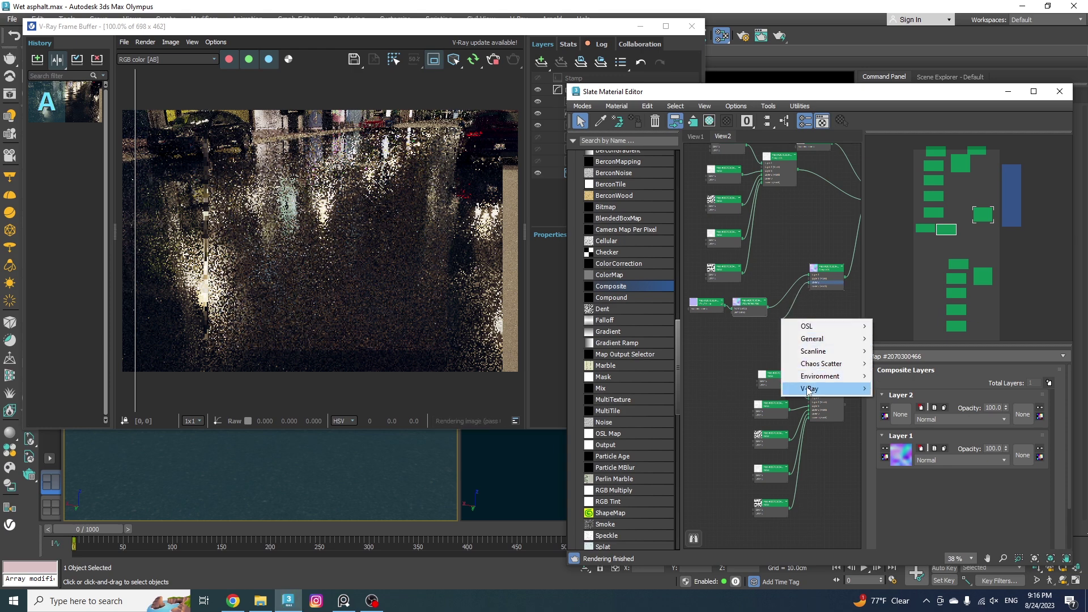
{"action": "mouse_move", "coordinate": [808, 390]}
{"action": "left_click", "coordinate": [902, 106]}
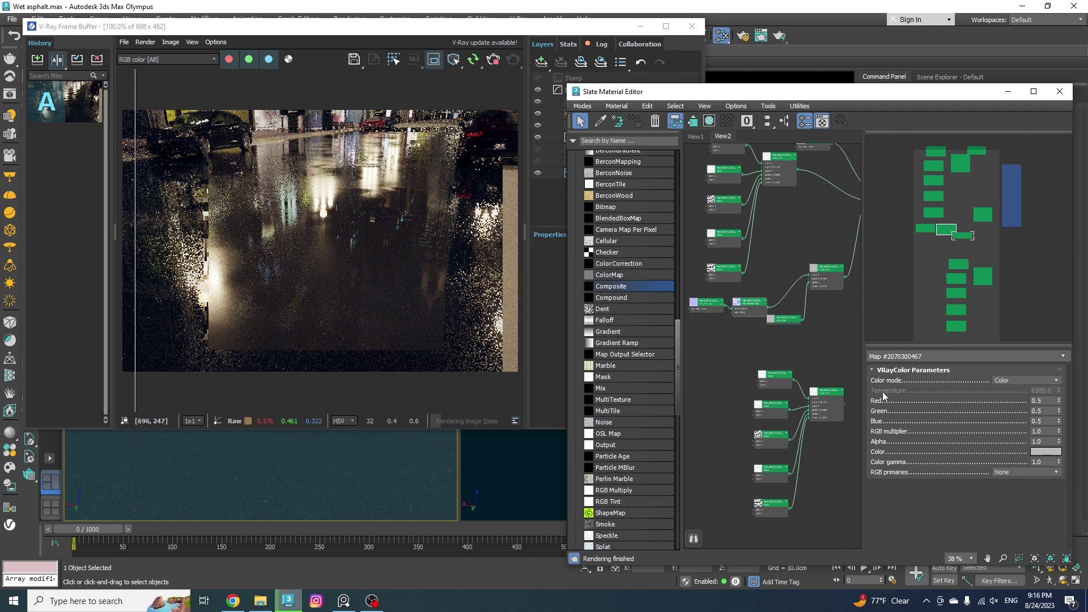
{"action": "left_click_drag", "start_coordinate": [840, 400], "coordinate": [782, 358]}
{"action": "mouse_move", "coordinate": [757, 309]}
{"action": "left_mouse_down"}
{"action": "mouse_move", "coordinate": [757, 296]}
{"action": "mouse_move", "coordinate": [746, 317]}
{"action": "left_mouse_up"}
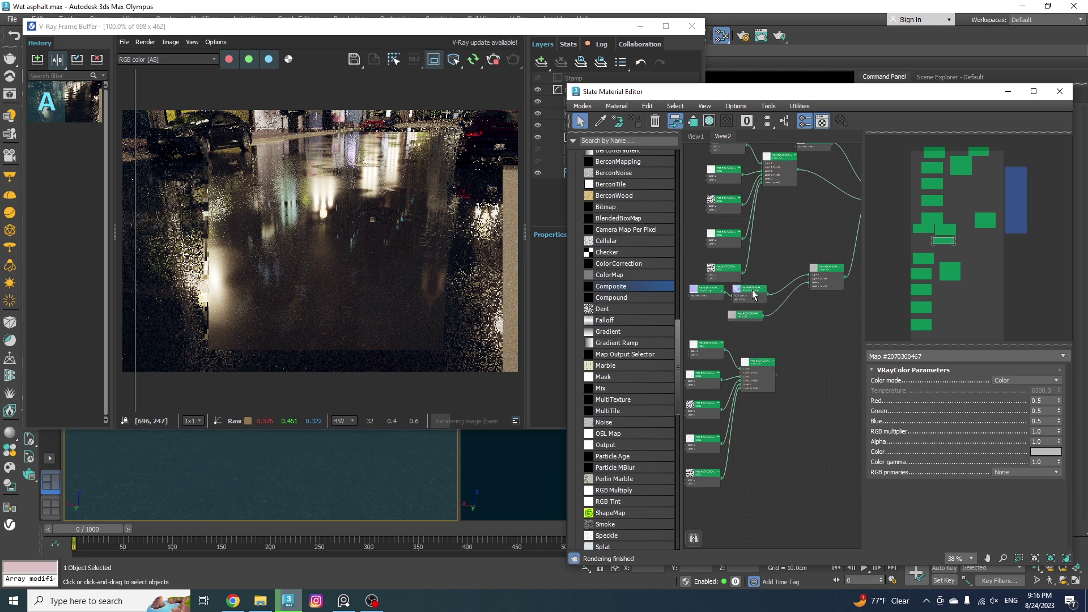
Step: Connect the duplicated Noise Composite to the Layer 2 mask of the bump Composite
{"action": "scroll", "coordinate": [775, 374], "scroll_direction": "up", "scroll_amount": 2}
{"action": "left_click_drag", "start_coordinate": [778, 377], "coordinate": [819, 262]}
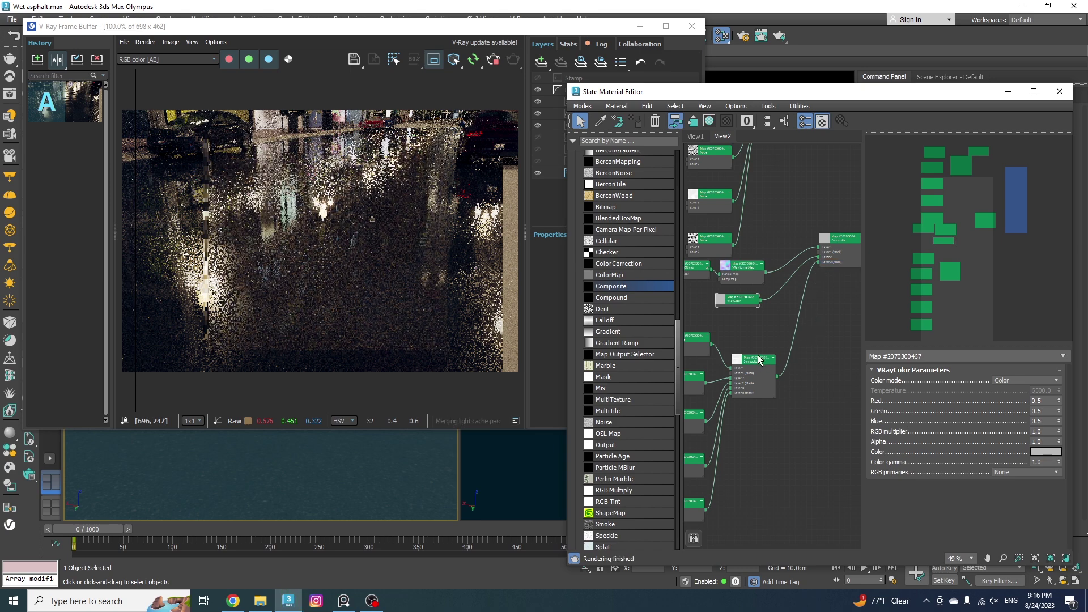
{"action": "middle_click_drag", "start_coordinate": [760, 360], "coordinate": [772, 336]}
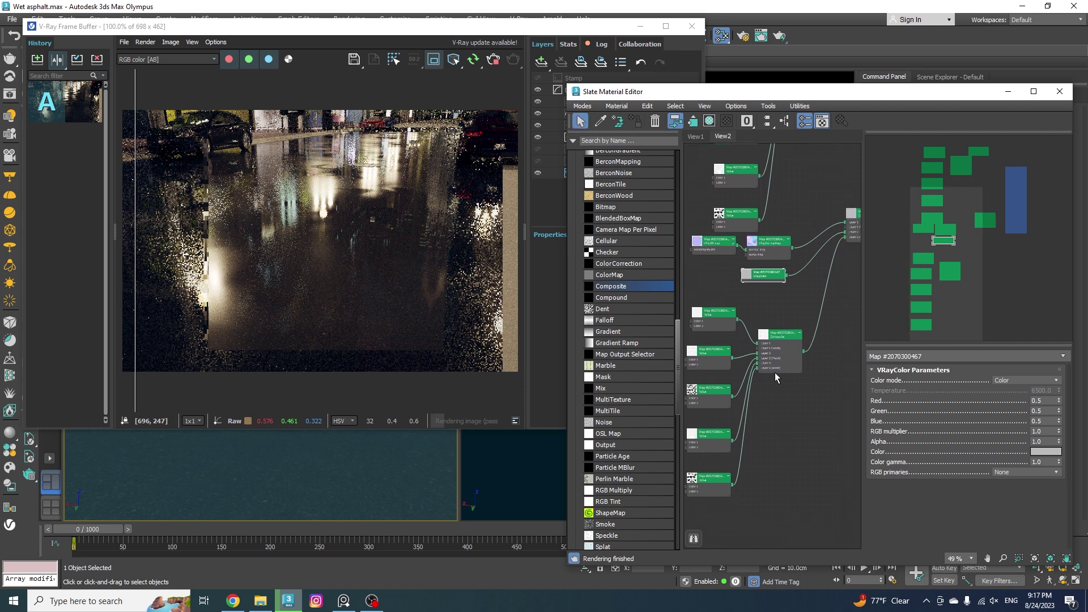
Step: Set Color #1 to black in the duplicated Noise maps that feed the bump mask, including sizes 25, 150 and 250
{"action": "double_click", "coordinate": [712, 317]}
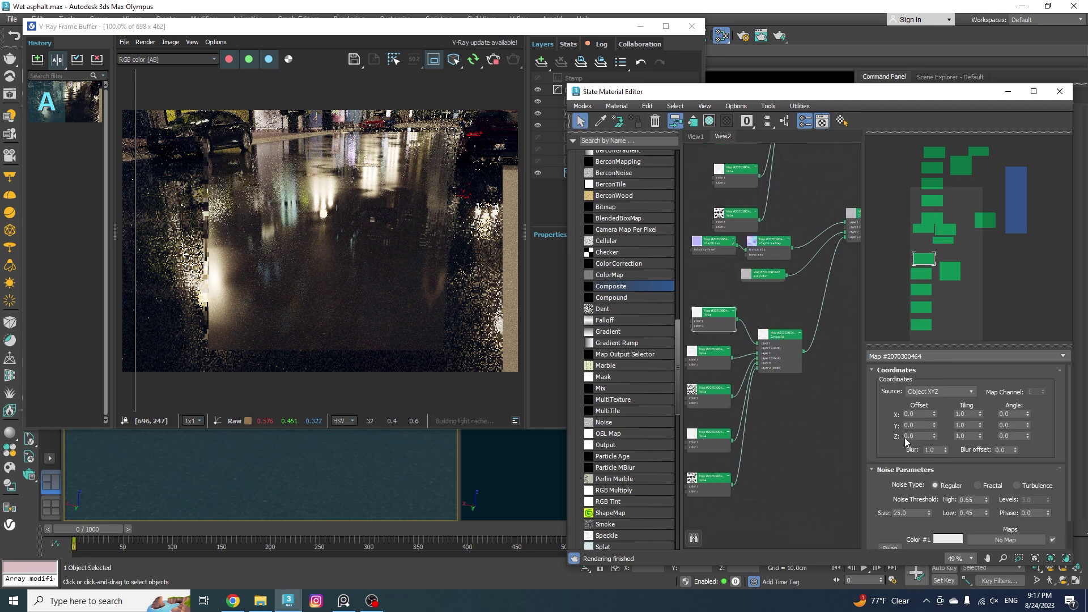
{"action": "left_click", "coordinate": [948, 504]}
{"action": "left_click", "coordinate": [890, 479]}
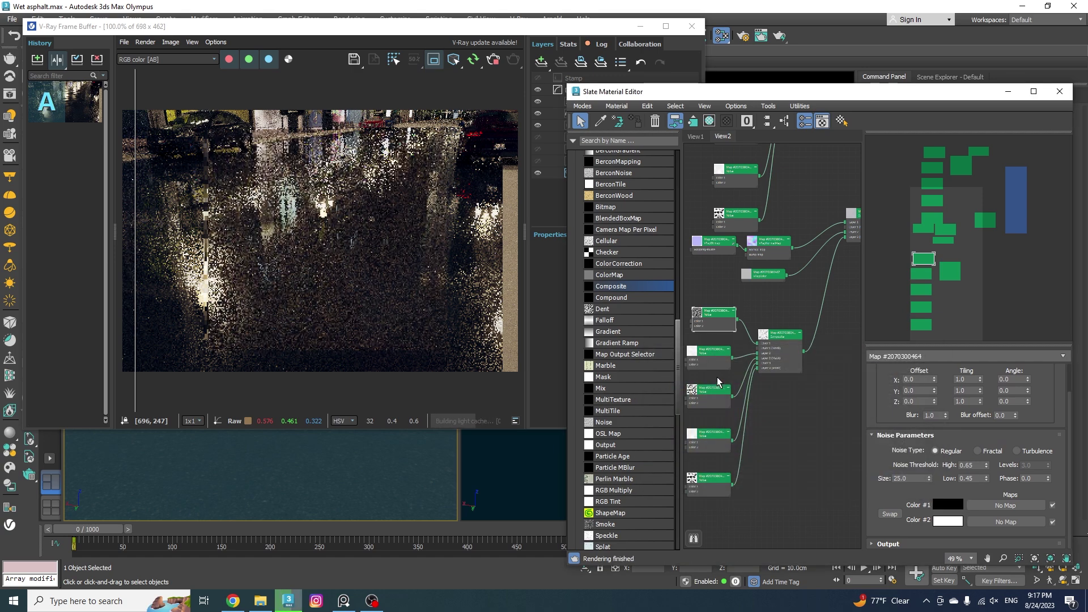
{"action": "left_click", "coordinate": [948, 505]}
{"action": "left_click", "coordinate": [910, 484]}
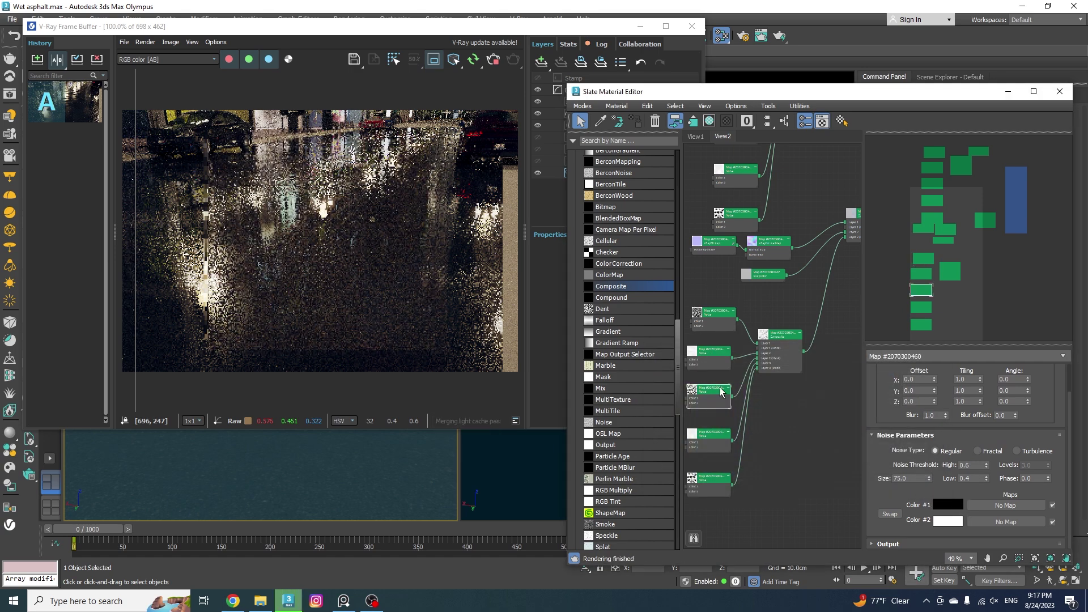
{"action": "left_click", "coordinate": [948, 505]}
{"action": "left_click", "coordinate": [930, 484]}
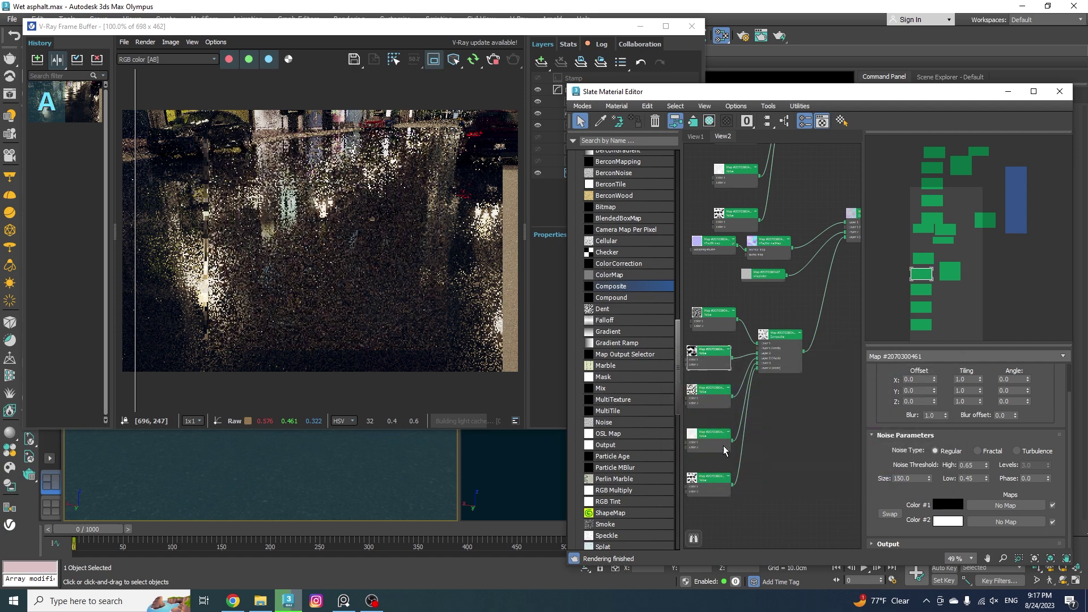
{"action": "left_click", "coordinate": [948, 504]}
{"action": "left_click", "coordinate": [889, 479]}
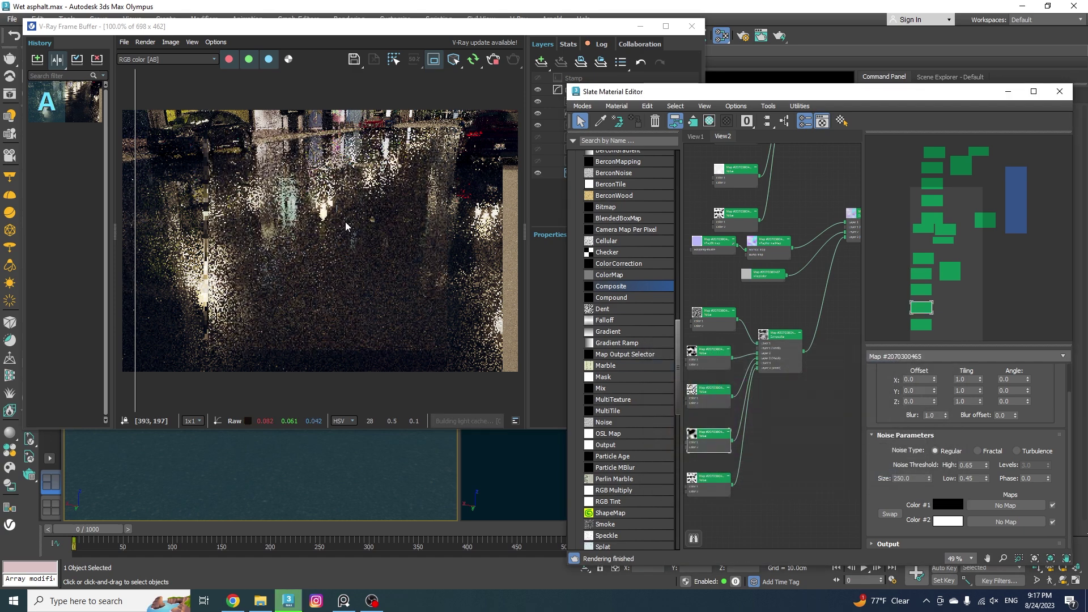
Step: Enlarge the V-Ray Frame Buffer and examine the masked bump in the wet road reflections
{"action": "left_click_drag", "start_coordinate": [499, 30], "coordinate": [867, 12]}
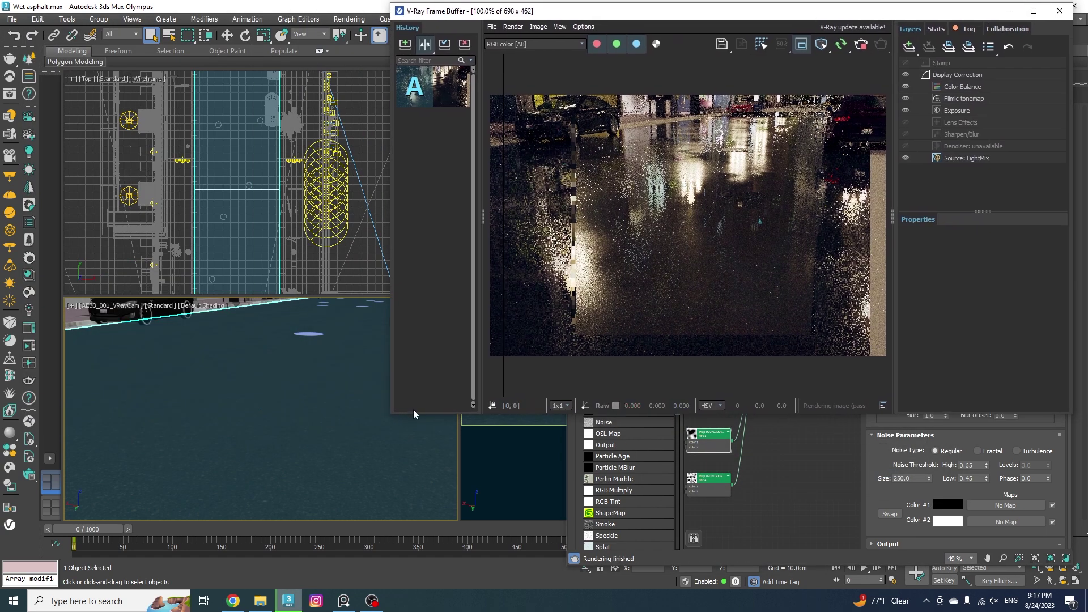
{"action": "left_click_drag", "start_coordinate": [392, 413], "coordinate": [105, 557]}
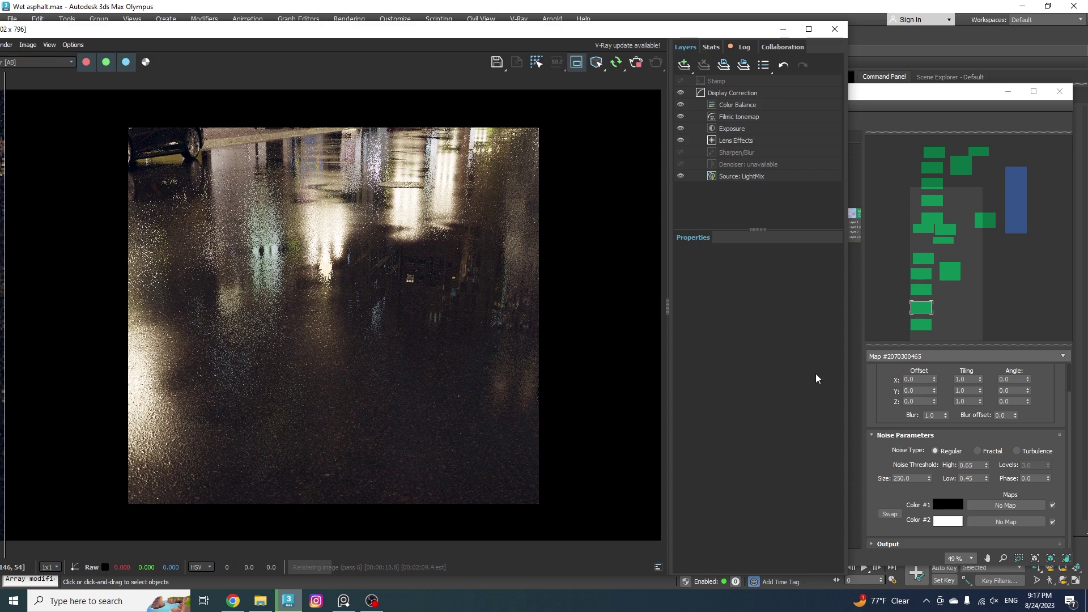
{"action": "left_click", "coordinate": [864, 377]}
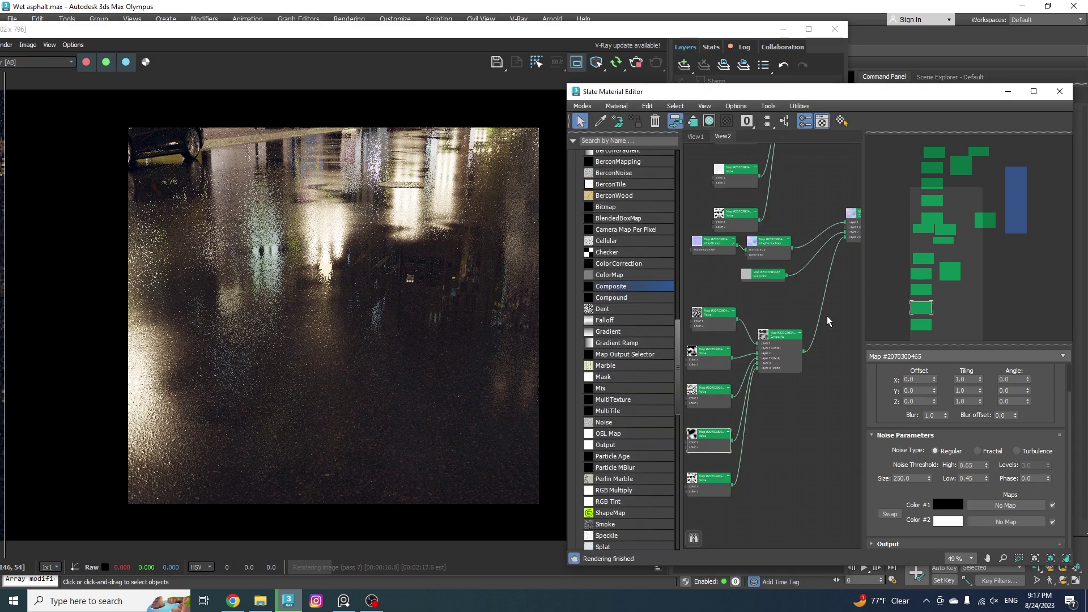
Step: Set the asphalt material's bump map amount to 5
{"action": "middle_click_drag", "start_coordinate": [829, 321], "coordinate": [709, 338]}
{"action": "double_click", "coordinate": [796, 245]}
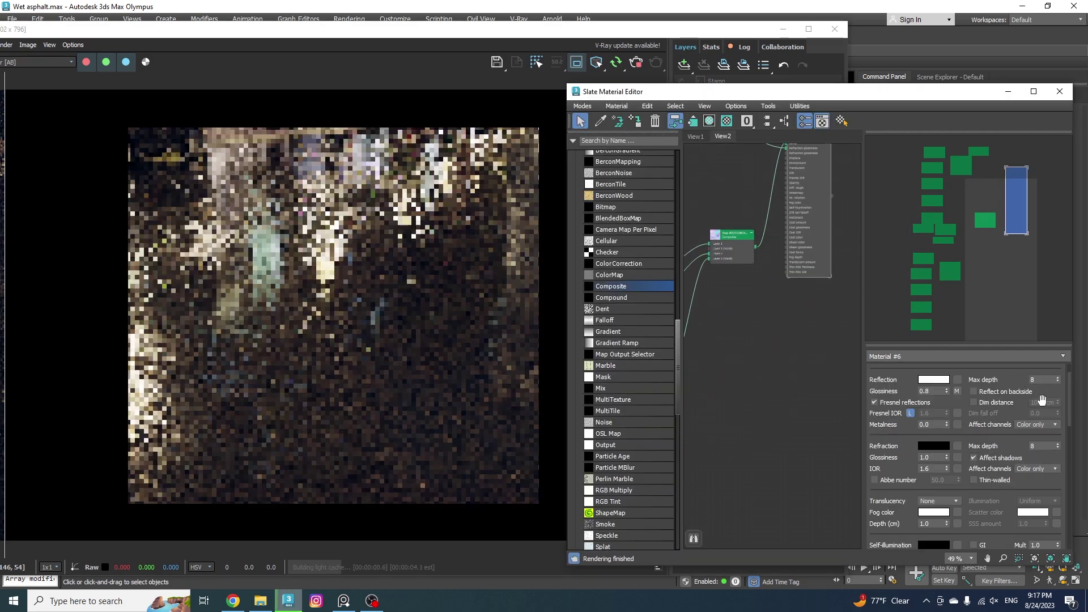
{"action": "scroll", "coordinate": [1039, 398], "scroll_direction": "up", "scroll_amount": 1}
{"action": "left_click_drag", "start_coordinate": [1035, 392], "coordinate": [983, 394]}
{"action": "type", "text": "5"}
{"action": "key", "text": "Return"}
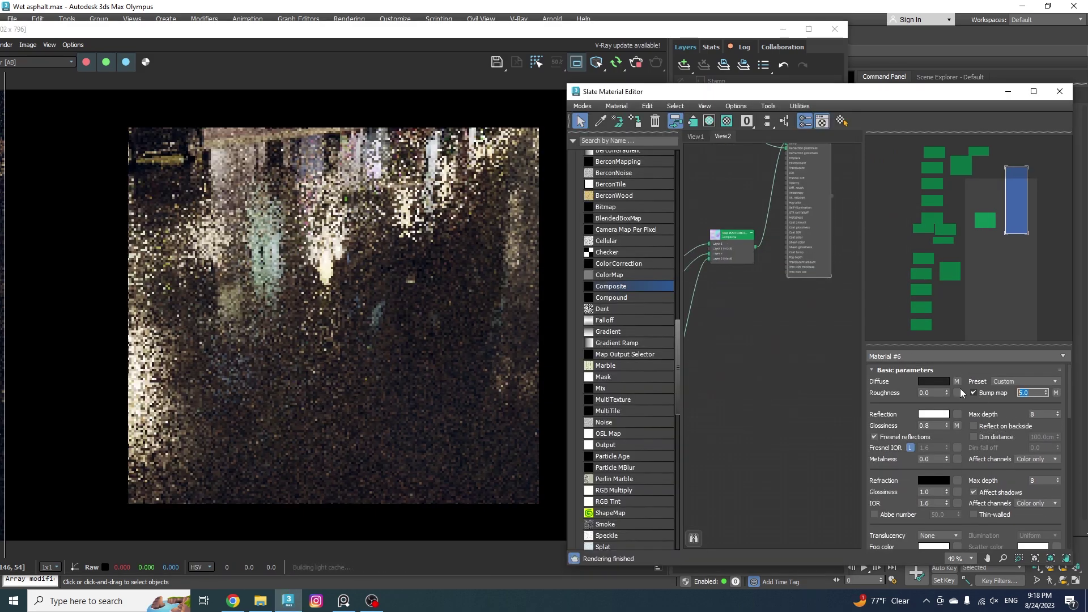
Step: Turn off the A/B comparison and draw a render region over the bright reflection at the road's lower left
{"action": "left_click", "coordinate": [352, 390]}
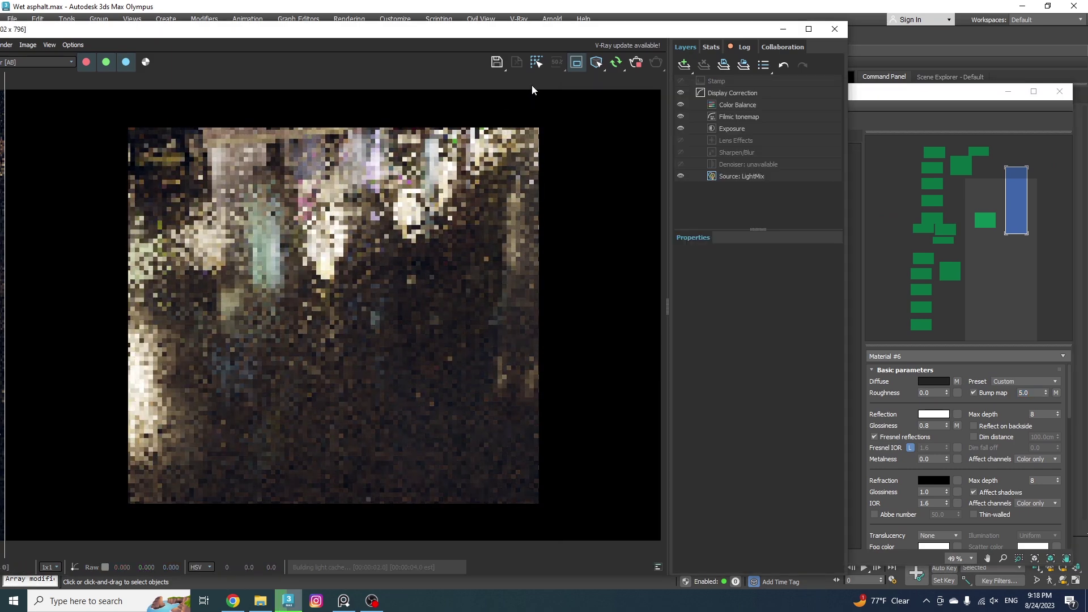
{"action": "left_click_drag", "start_coordinate": [387, 32], "coordinate": [564, 37]}
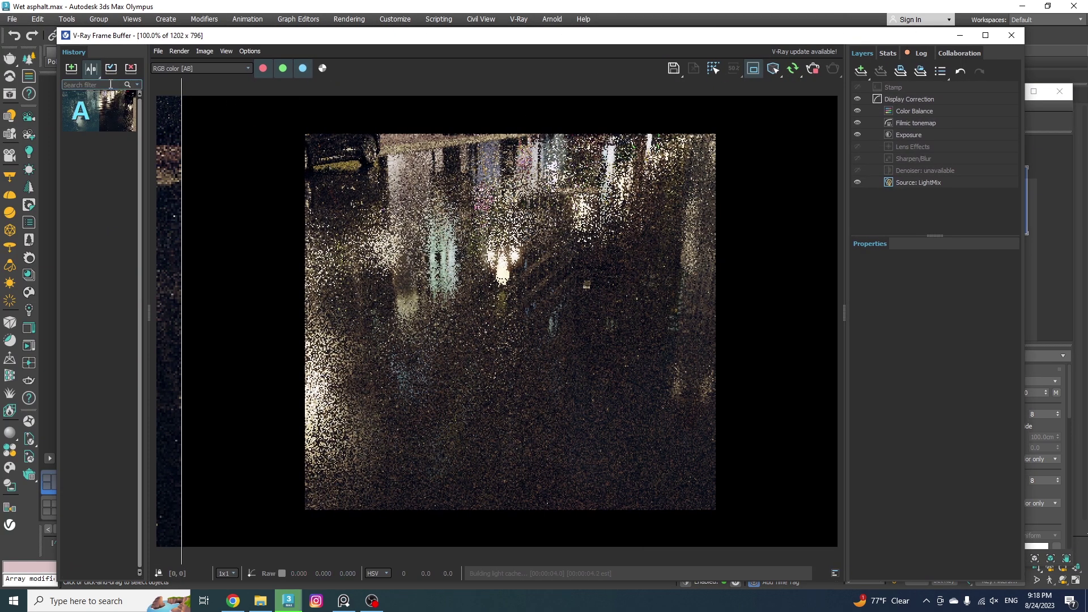
{"action": "left_click", "coordinate": [91, 69]}
{"action": "left_click_drag", "start_coordinate": [471, 355], "coordinate": [301, 446]}
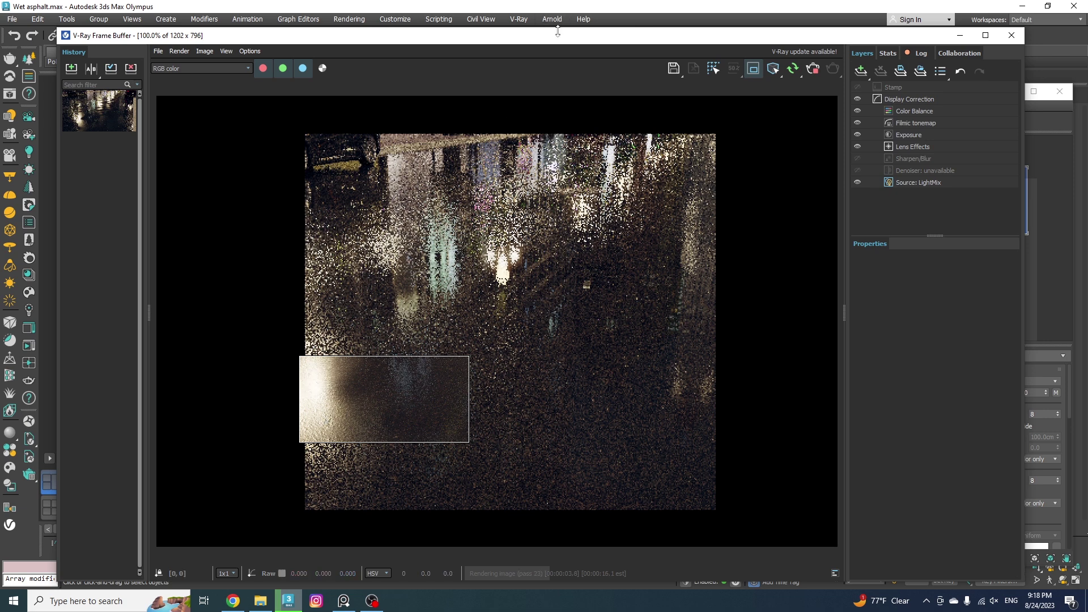
{"action": "left_click_drag", "start_coordinate": [557, 32], "coordinate": [328, 48]}
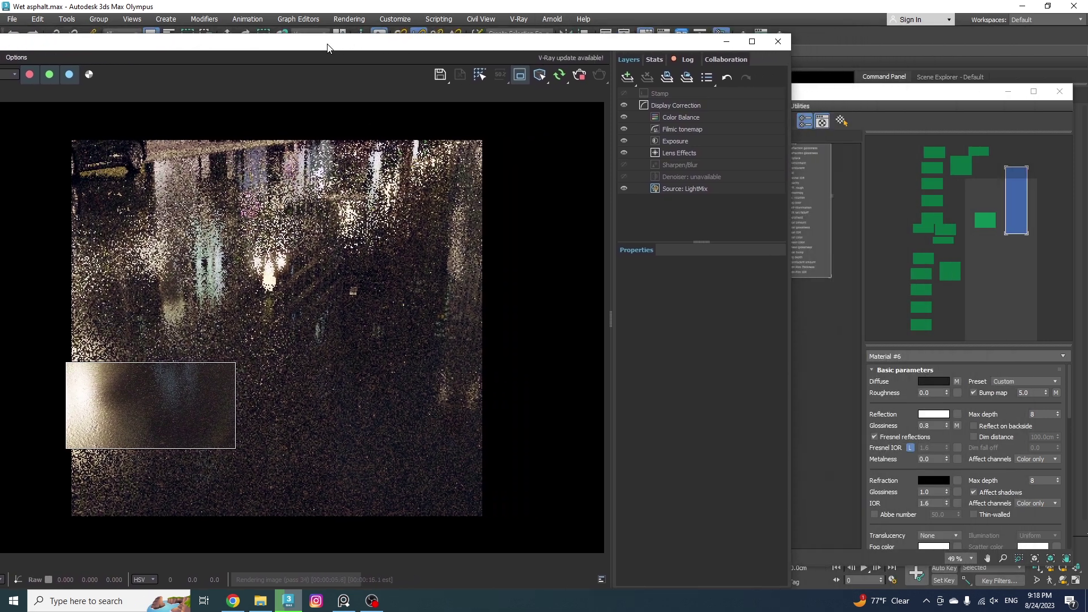
Step: Set the normal.tif bitmap's real-world size to 100 cm wide and 100 cm high
{"action": "left_click", "coordinate": [833, 362]}
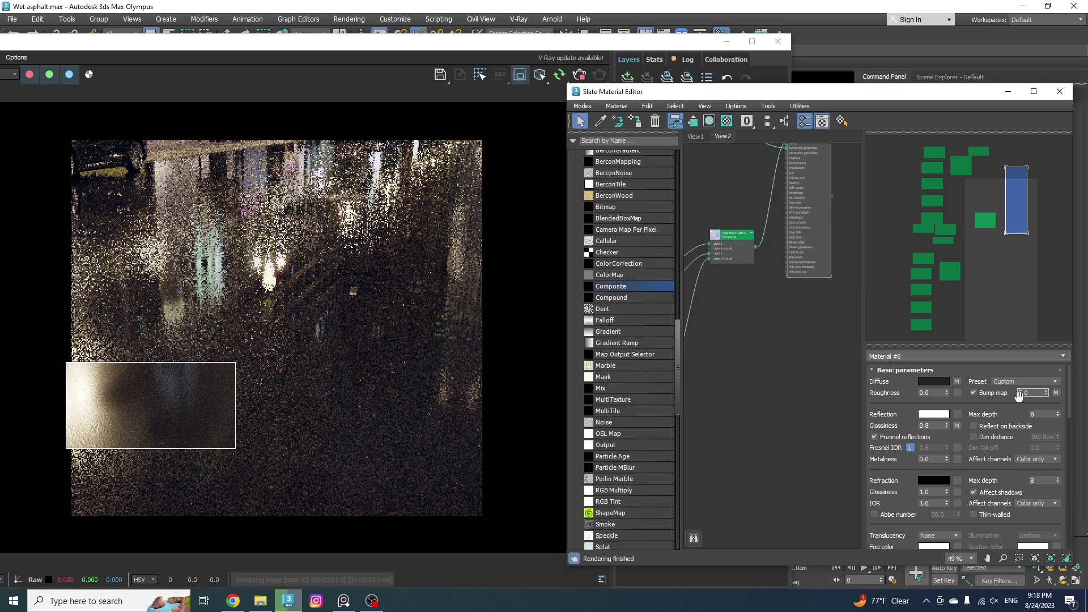
{"action": "middle_click_drag", "start_coordinate": [761, 421], "coordinate": [820, 546]}
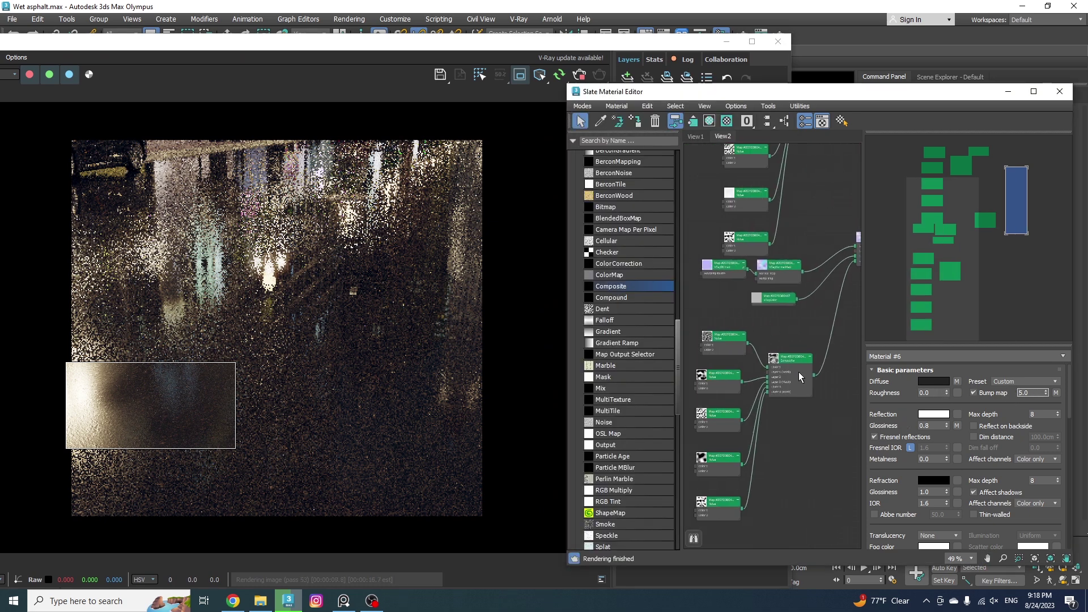
{"action": "scroll", "coordinate": [789, 410], "scroll_direction": "down", "scroll_amount": 3}
{"action": "scroll", "coordinate": [766, 368], "scroll_direction": "up", "scroll_amount": 3}
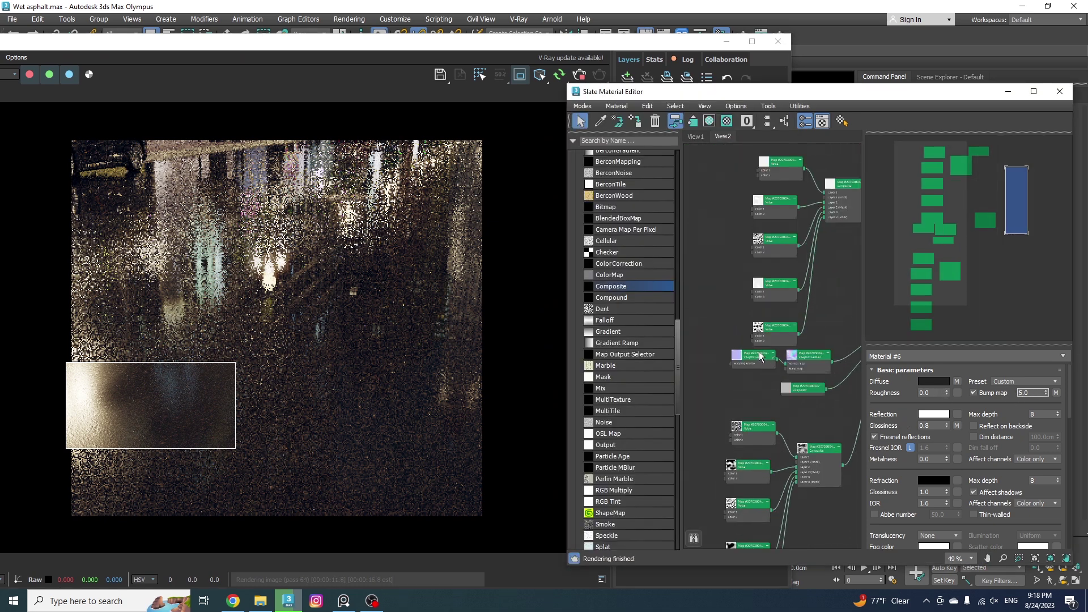
{"action": "double_click", "coordinate": [759, 362]}
{"action": "scroll", "coordinate": [910, 452], "scroll_direction": "down", "scroll_amount": 5}
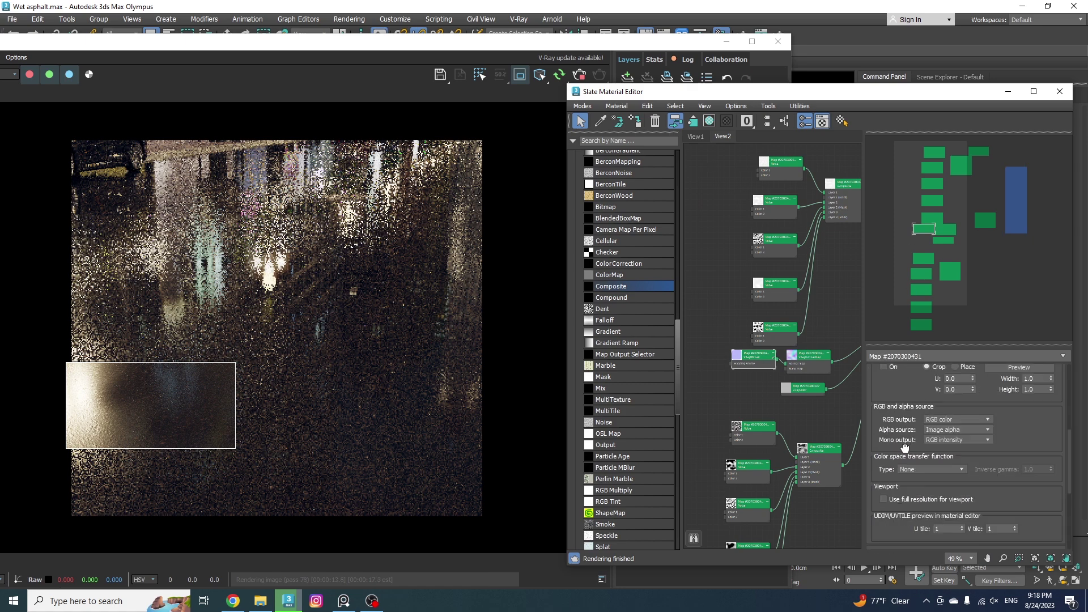
{"action": "type", "text": "10"}
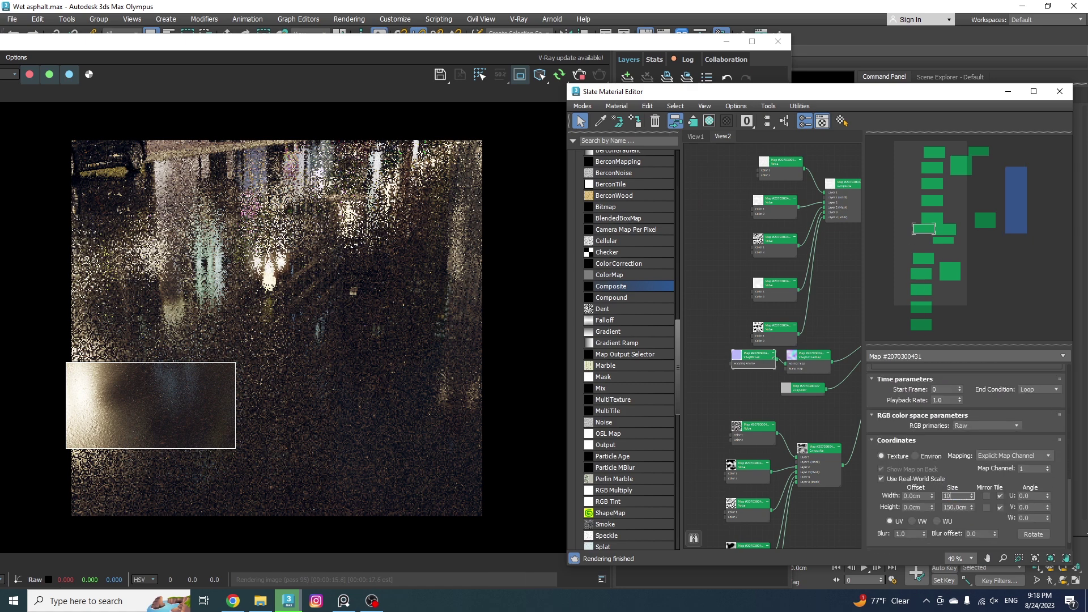
{"action": "type", "text": "0"}
{"action": "key", "text": "Tab"}
Step: Set the albedo bitmap's real-world size to 100 cm in width and height to match the normal bitmap
{"action": "type", "text": "100"}
{"action": "key", "text": "Return"}
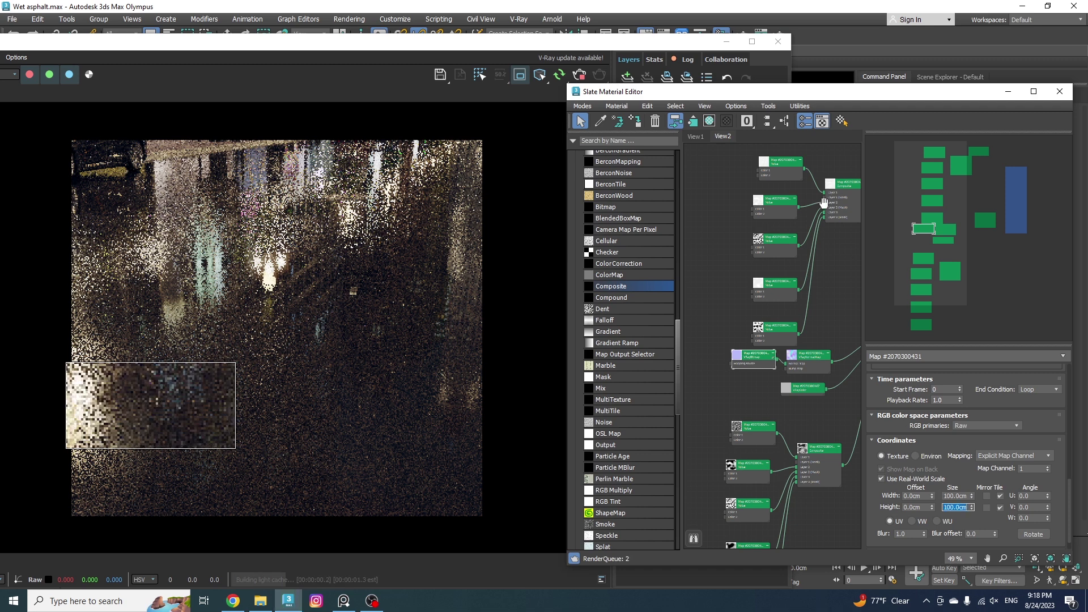
{"action": "middle_click_drag", "start_coordinate": [825, 203], "coordinate": [733, 326]}
{"action": "double_click", "coordinate": [784, 291]}
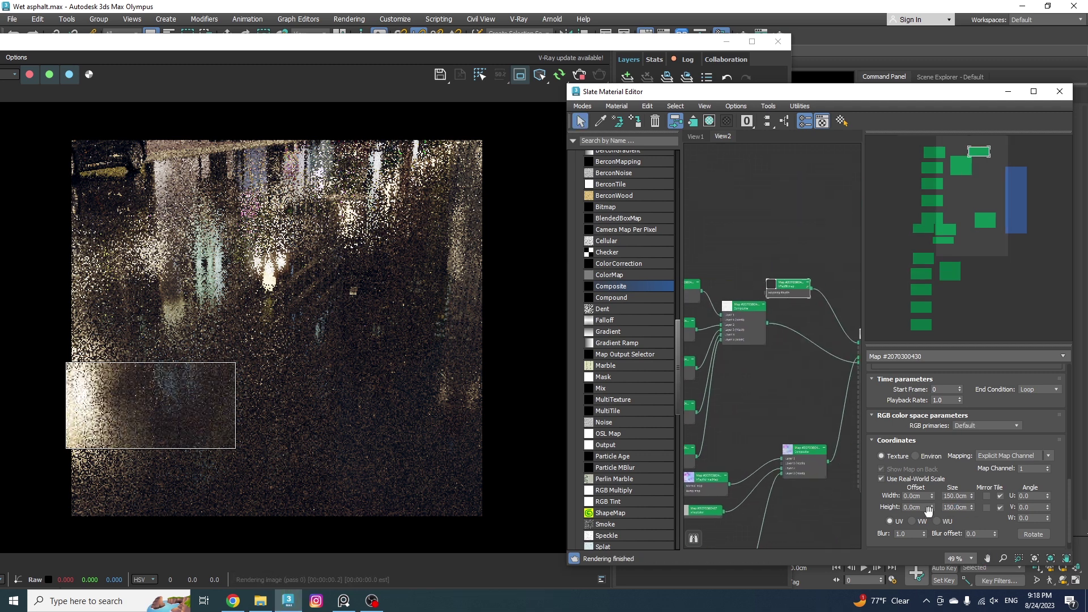
{"action": "double_click", "coordinate": [955, 496]}
{"action": "type", "text": "100"}
{"action": "key", "text": "Tab"}
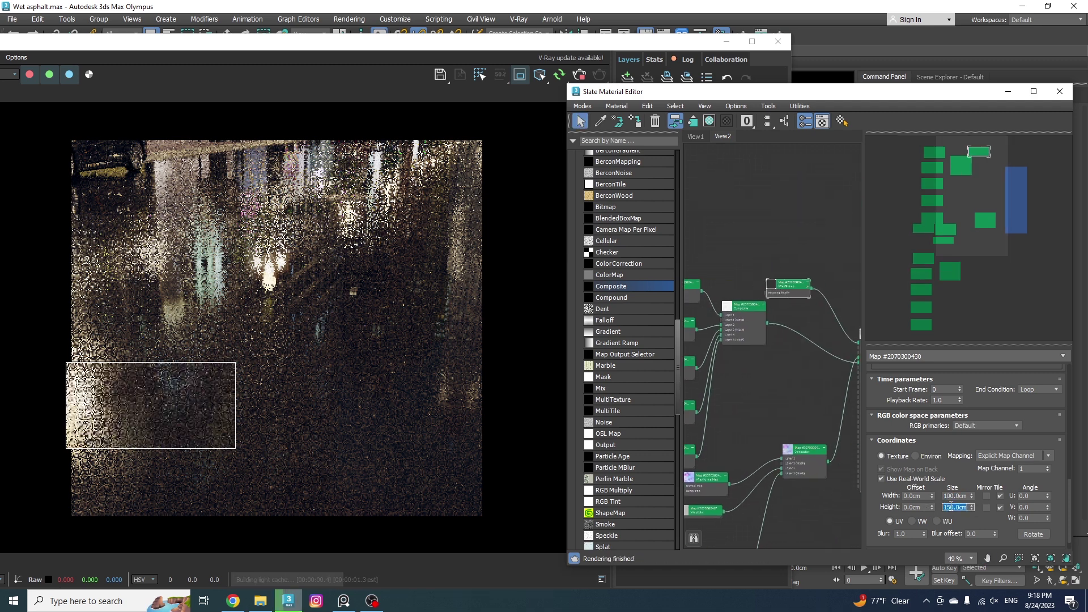
{"action": "type", "text": "100"}
{"action": "key", "text": "Return"}
{"action": "left_click", "coordinate": [515, 291]}
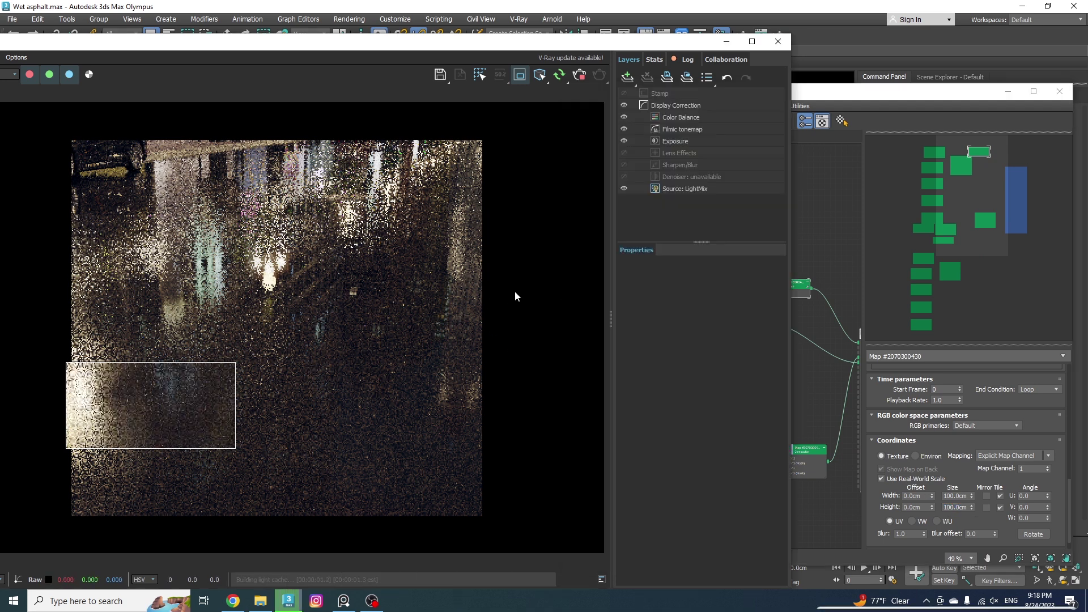
Step: Set the normal.tif bitmap's blur to 0.1 and check the asphalt detail in the render region
{"action": "left_click", "coordinate": [795, 419]}
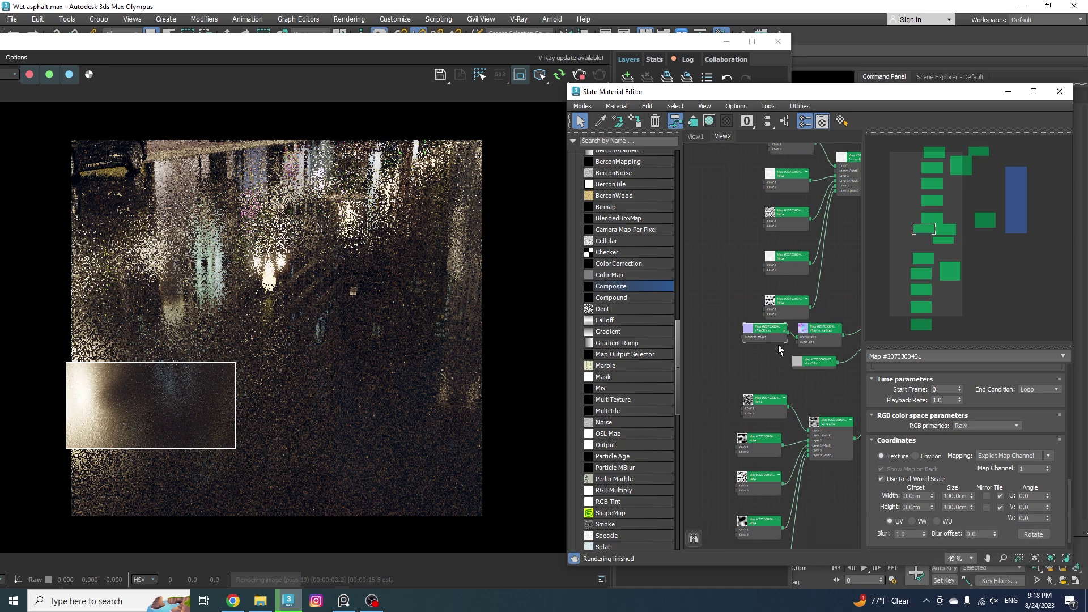
{"action": "scroll", "coordinate": [902, 424], "scroll_direction": "down", "scroll_amount": 2}
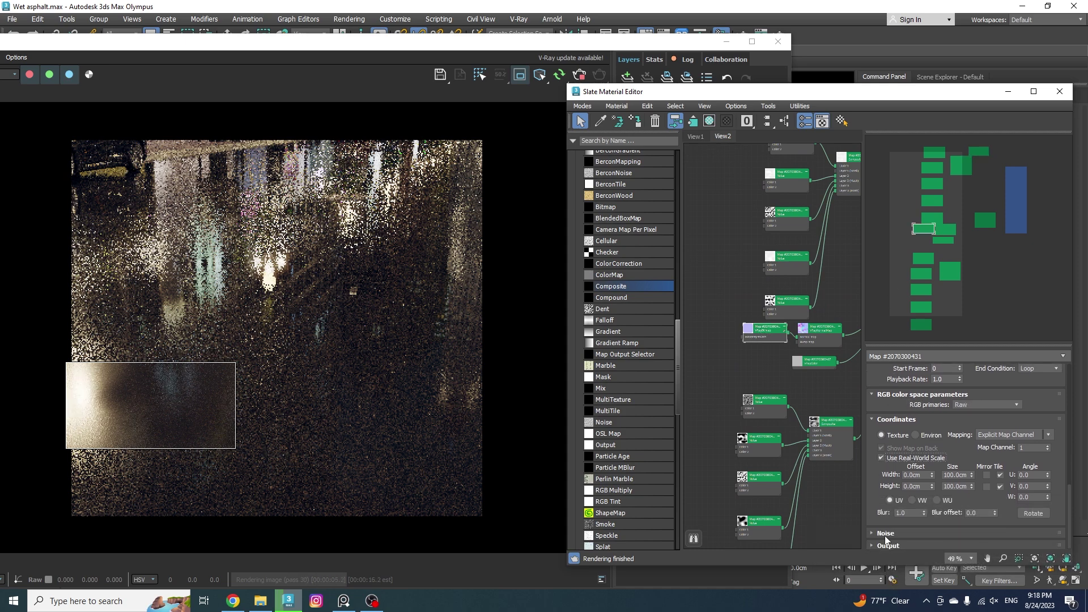
{"action": "scroll", "coordinate": [886, 536], "scroll_direction": "up", "scroll_amount": 10}
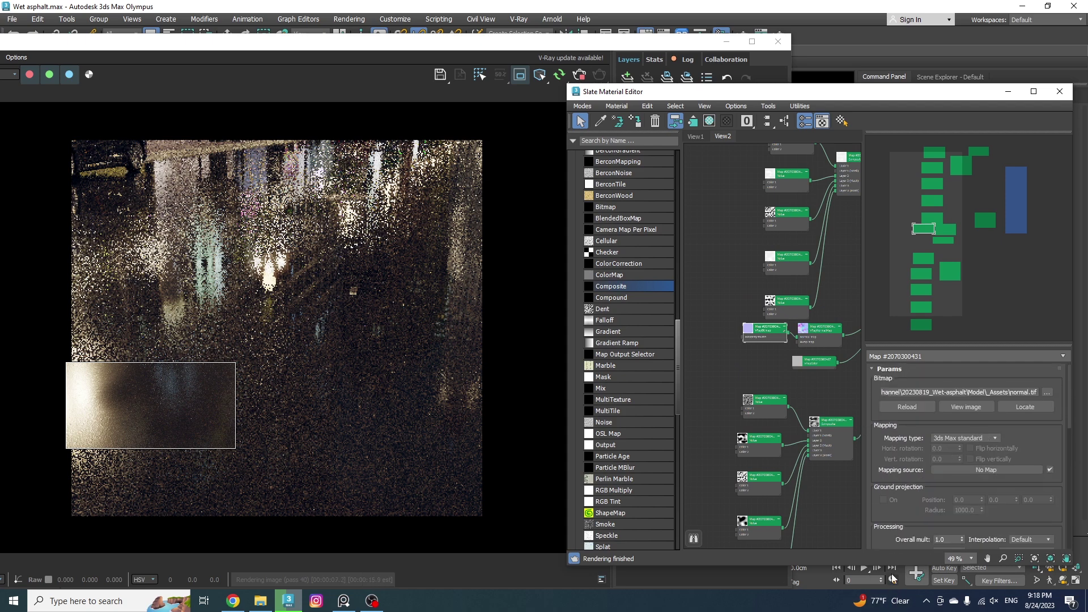
{"action": "scroll", "coordinate": [887, 437], "scroll_direction": "down", "scroll_amount": 10}
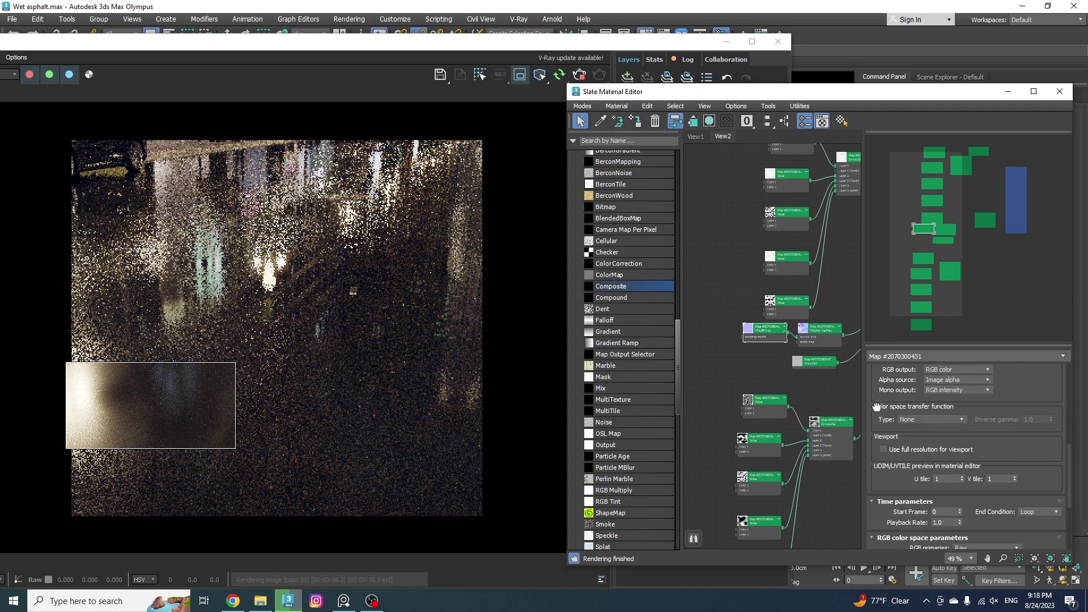
{"action": "scroll", "coordinate": [906, 473], "scroll_direction": "down", "scroll_amount": 5}
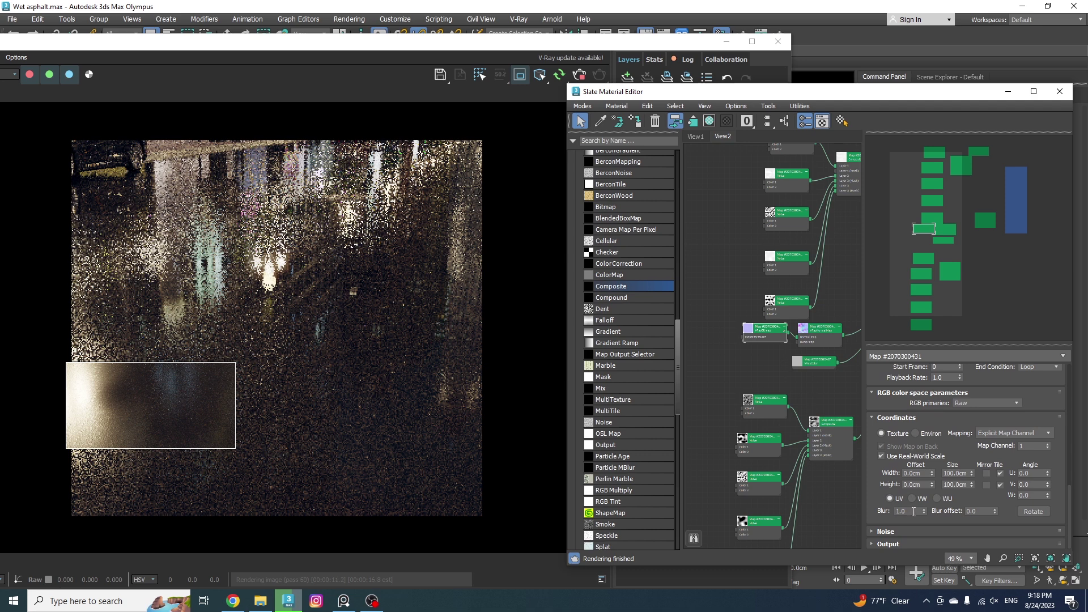
{"action": "type", "text": "1"}
{"action": "key", "text": "Return"}
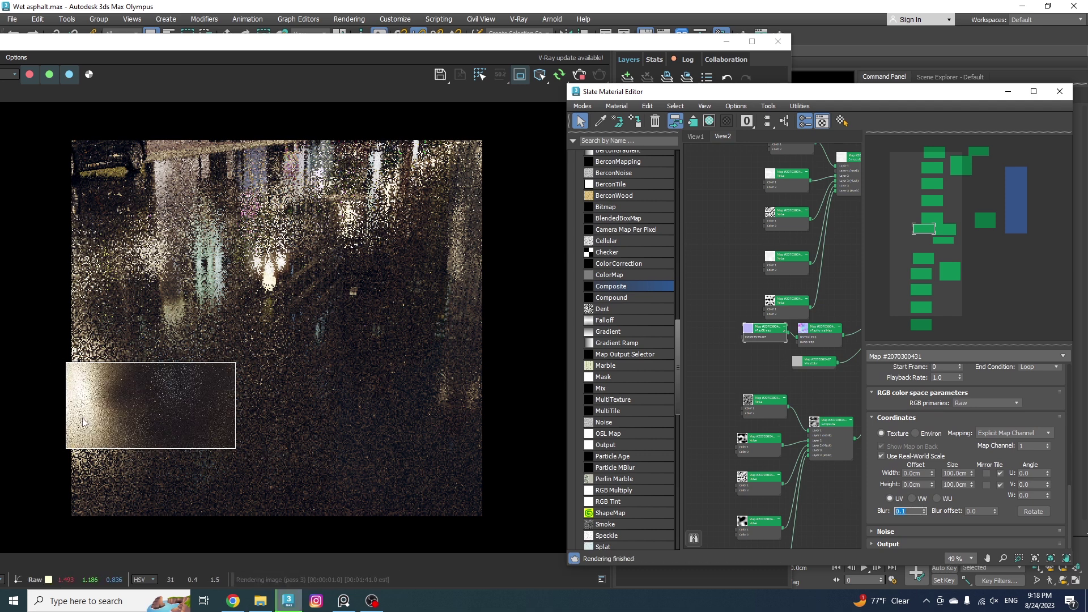
{"action": "mouse_move", "coordinate": [151, 405]}
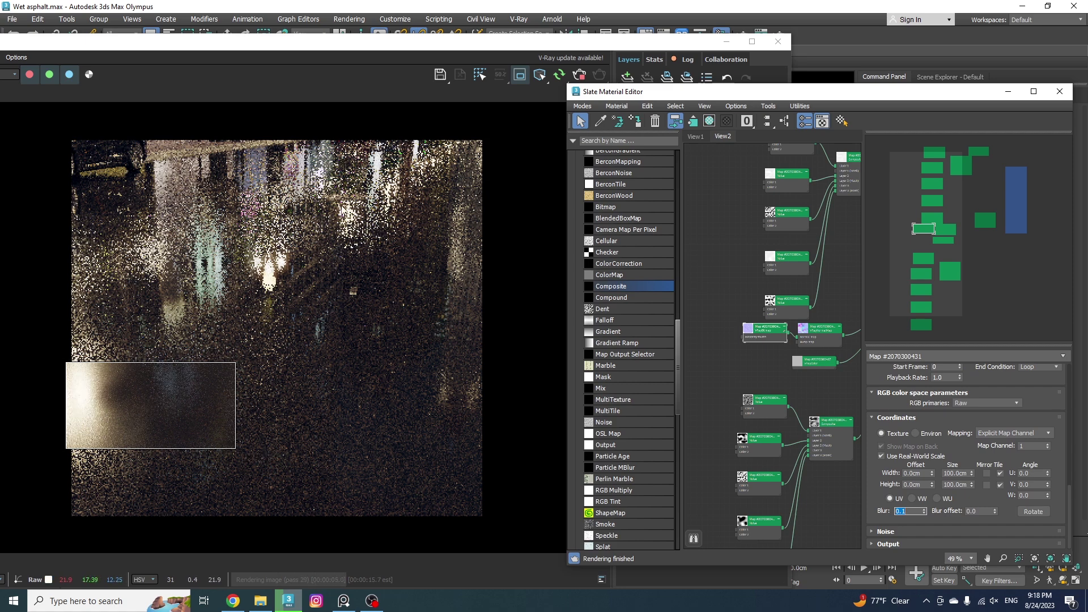
{"action": "left_click_drag", "start_coordinate": [407, 50], "coordinate": [585, 39]}
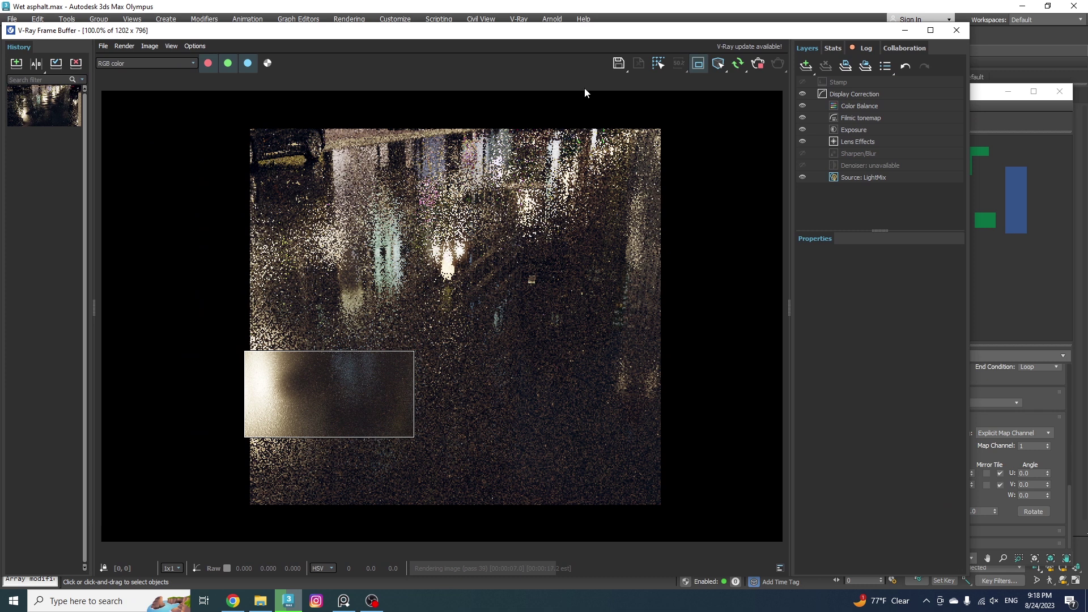